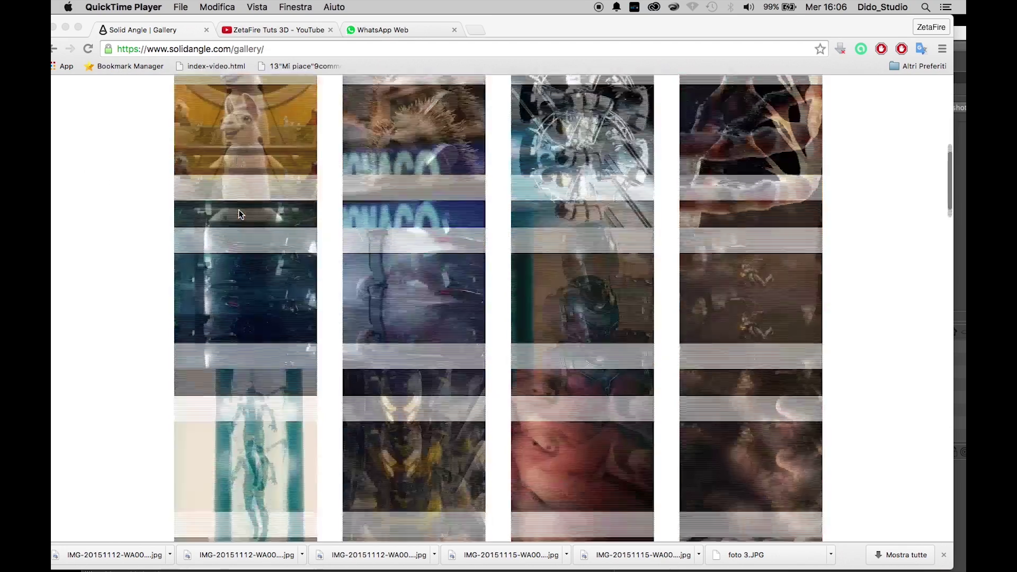
- Browse the latest Arnold renders in the Solid Angle gallery
scroll(239, 214, down, 15)
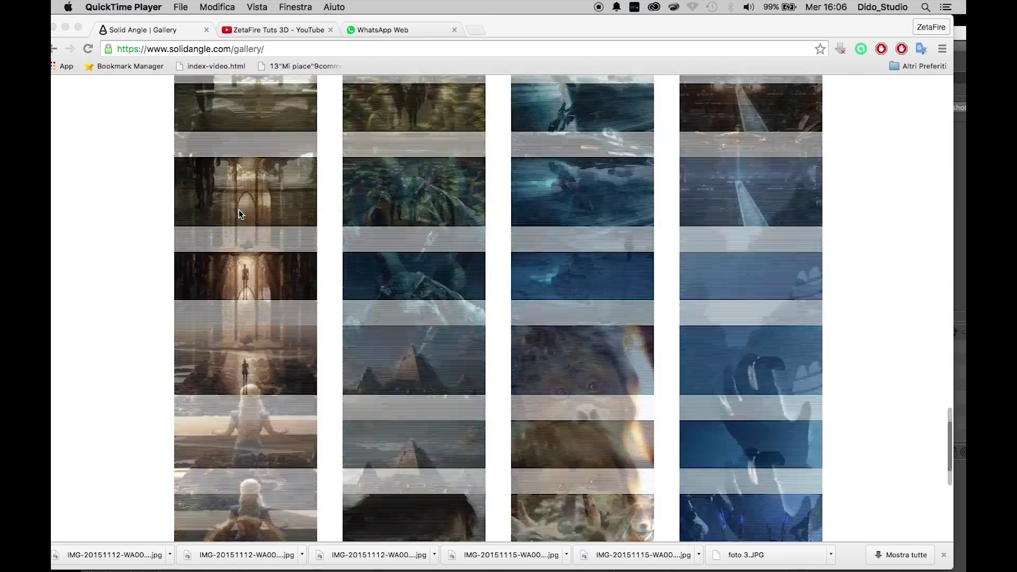
scroll(239, 214, up, 20)
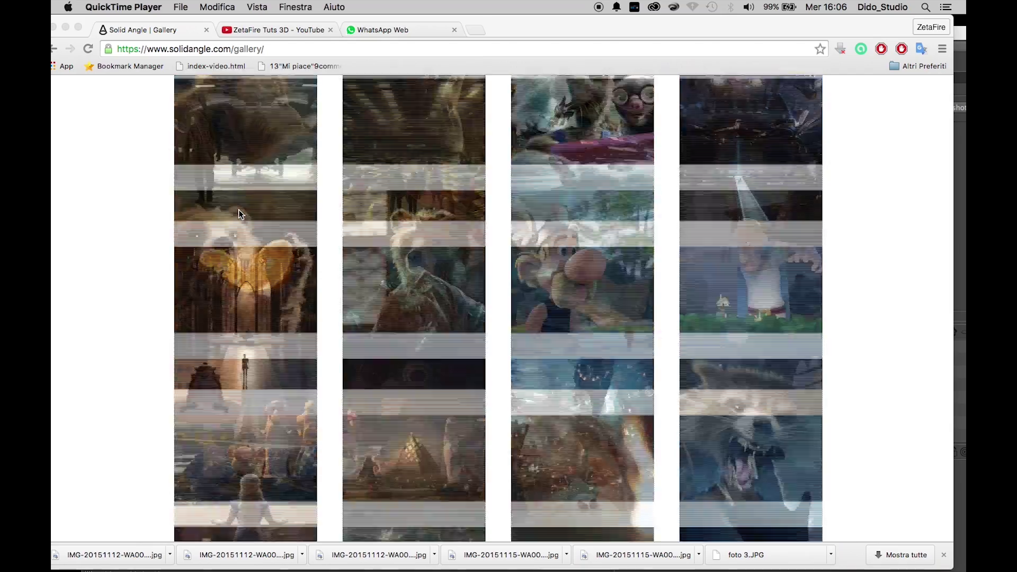
scroll(239, 214, down, 12)
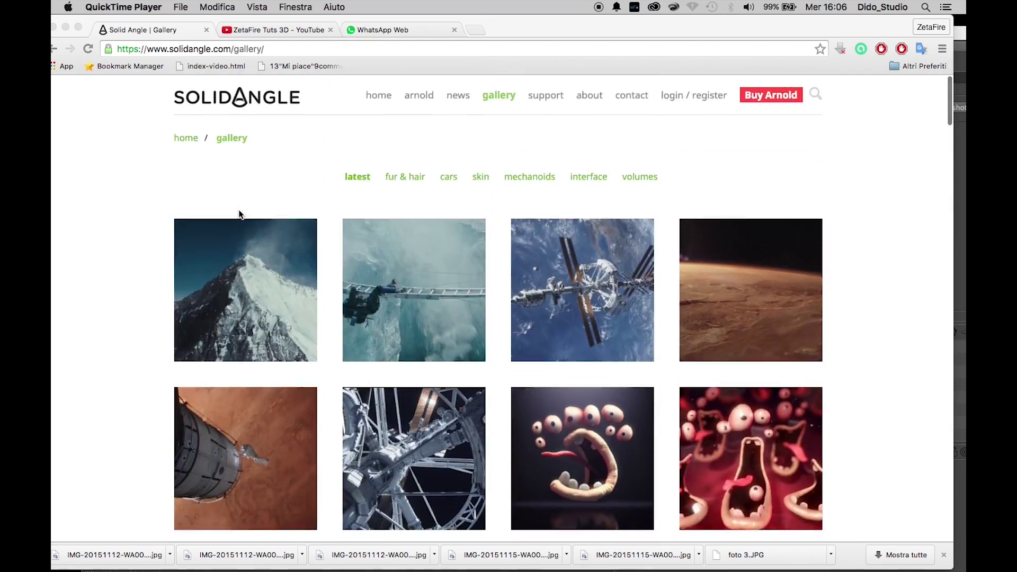
scroll(231, 180, down, 10)
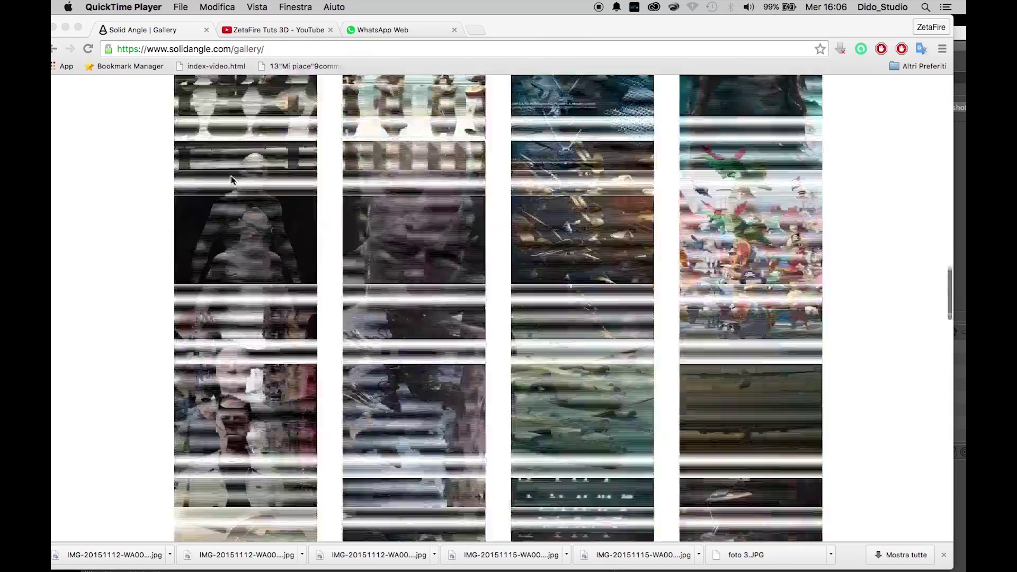
scroll(231, 180, up, 20)
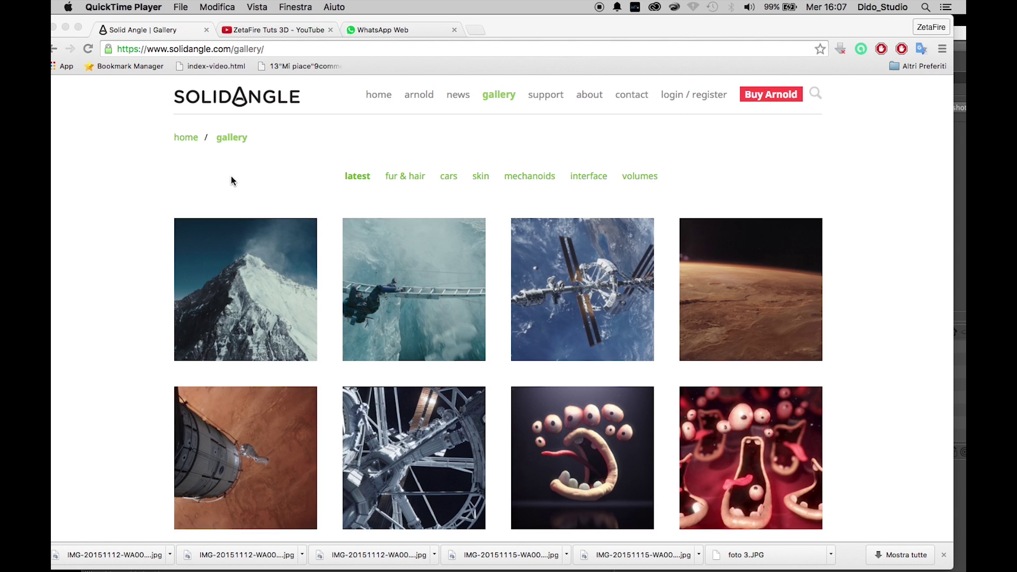
- Play the start of "Cinema 4D - Arnold Render Demo Tutorial (The Snail)" from the ZetaFire Tuts 3D YouTube channel, and pause it
click(279, 29)
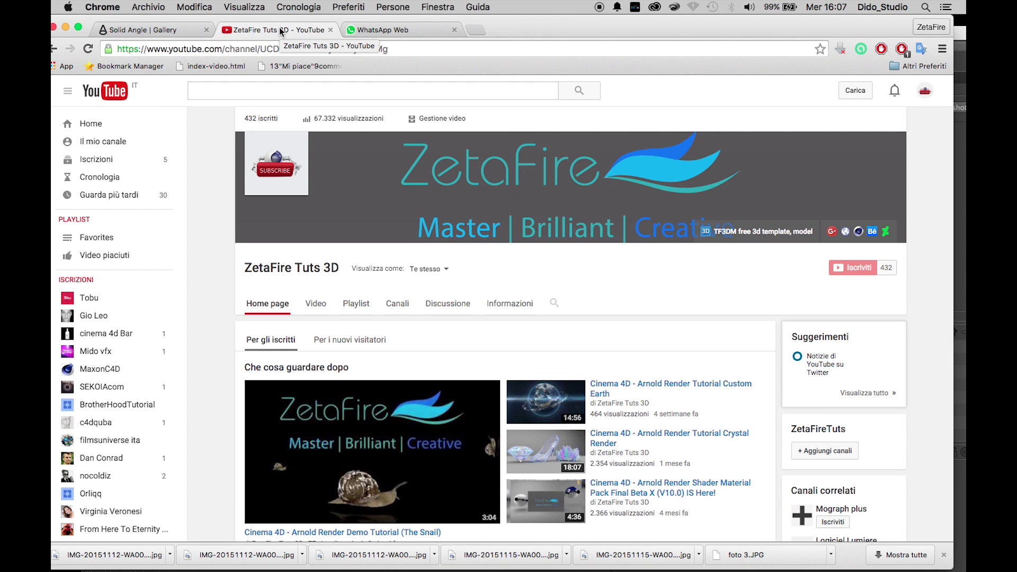
click(398, 427)
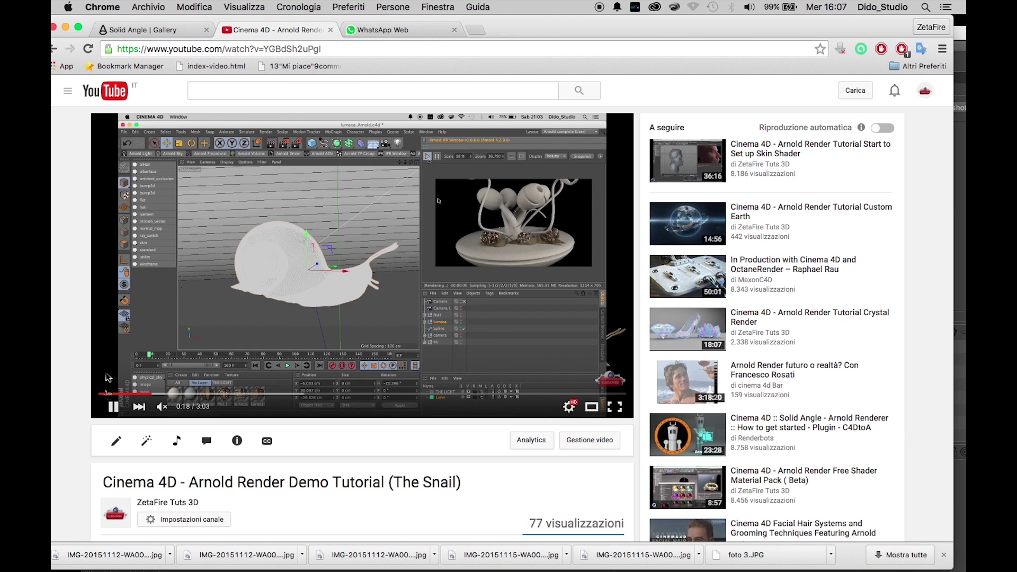
click(113, 407)
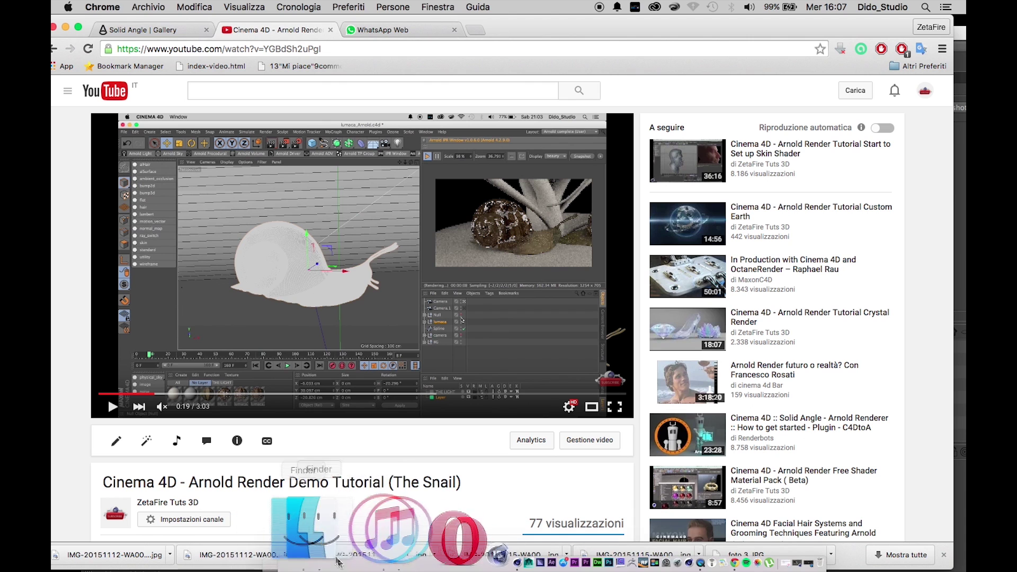
- Switch to Finder, bring its window into view and select video trailer.mp4 in the Lumaca folder
click(334, 551)
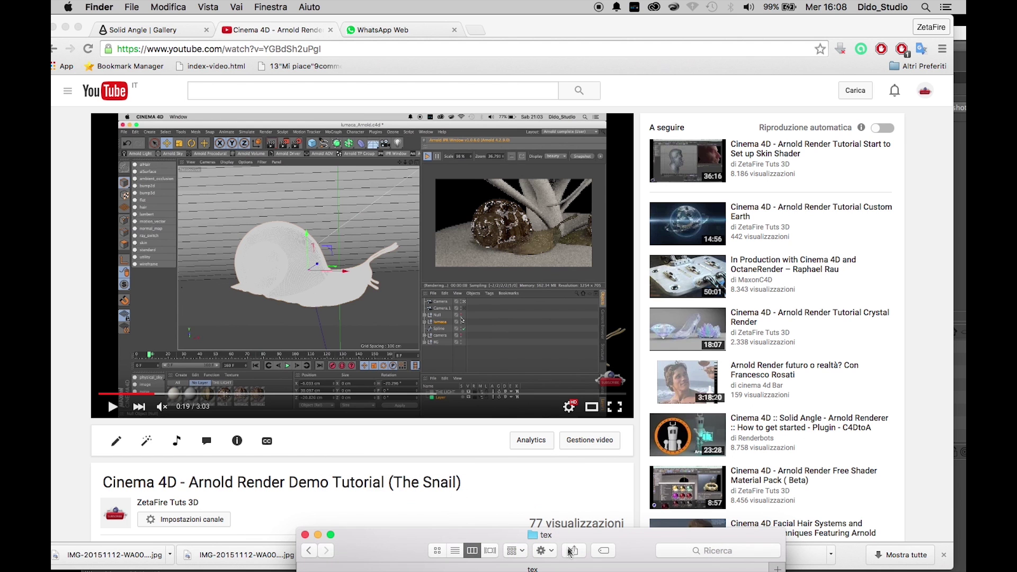
drag(572, 541, 590, 148)
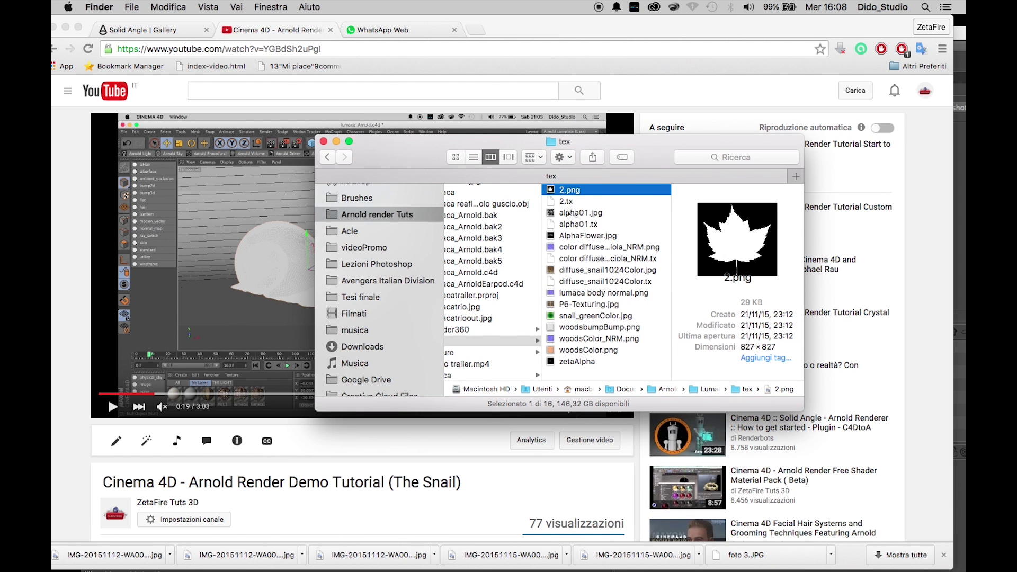
scroll(517, 256, left, 2)
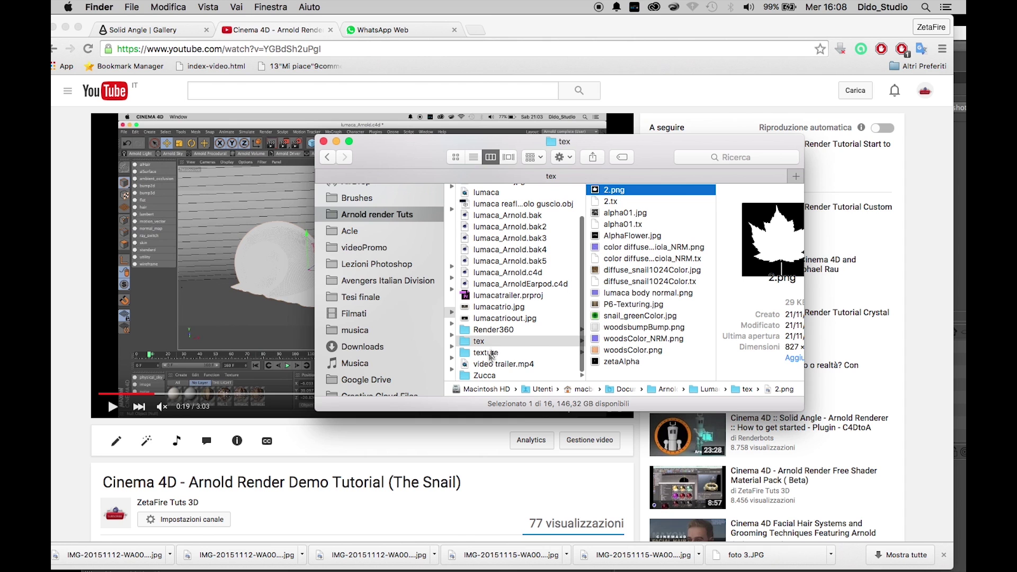
click(487, 364)
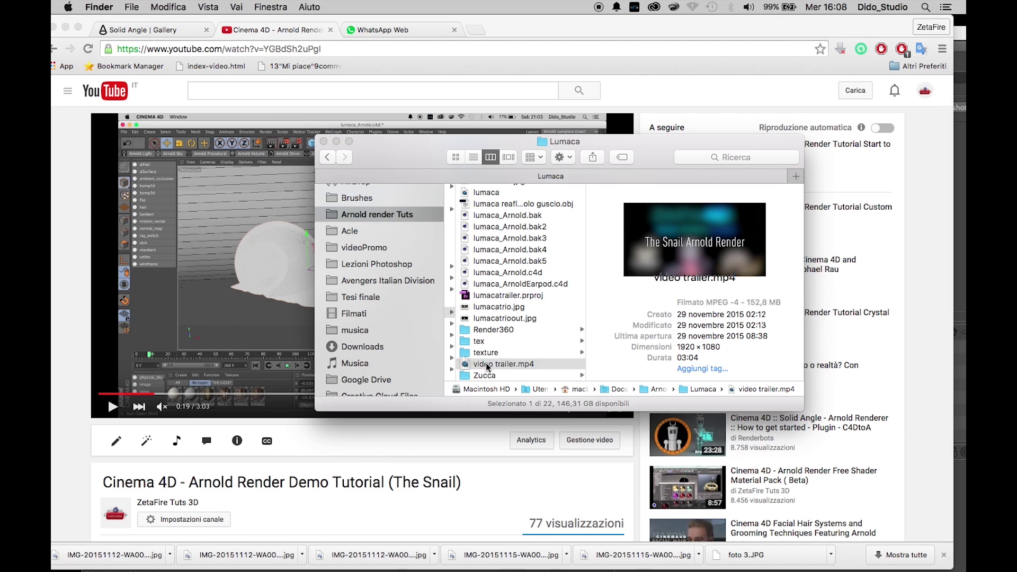
click(487, 365)
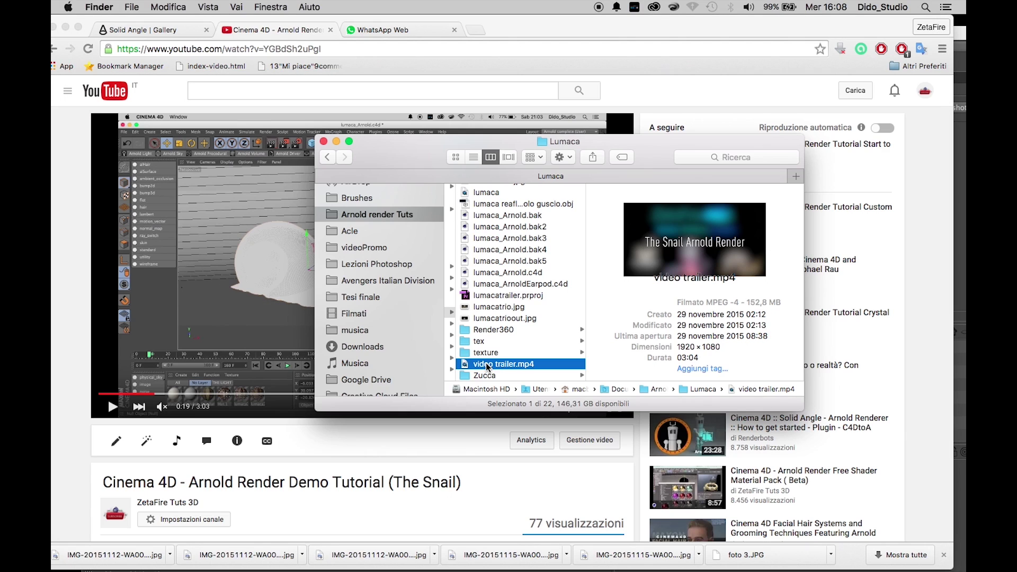
- Preview complex_Shader_release.mp4 from the Complex Shader folder in Arnold render Tuts, and close the preview
scroll(507, 291, up, 3)
key(super+Up)
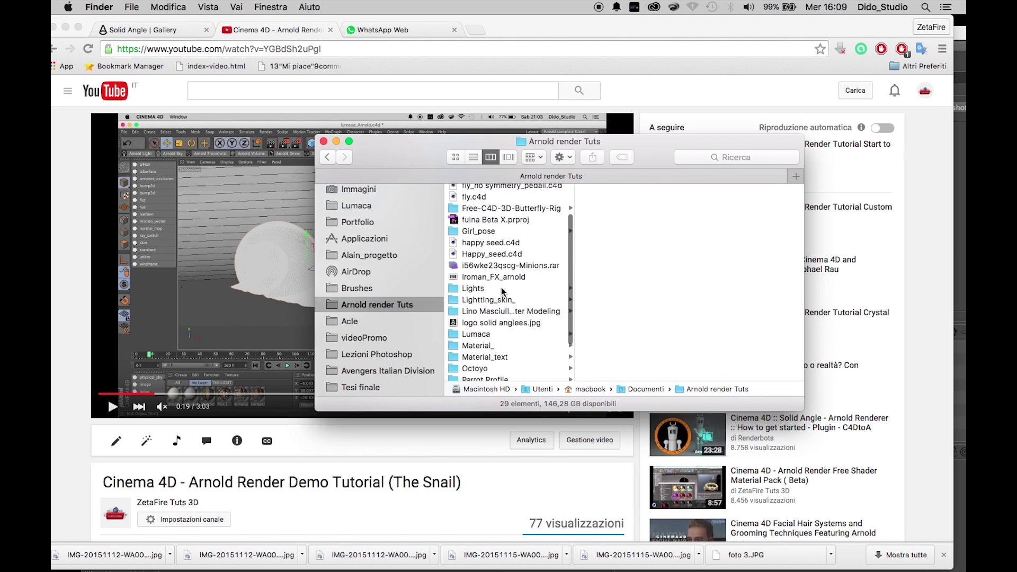
scroll(503, 290, down, 1)
click(493, 214)
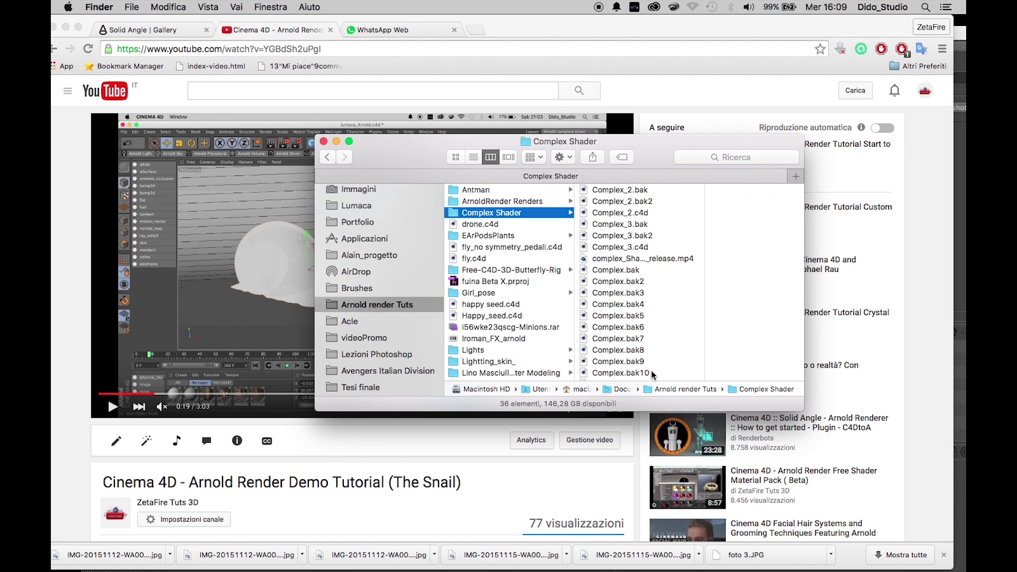
click(609, 260)
key(space)
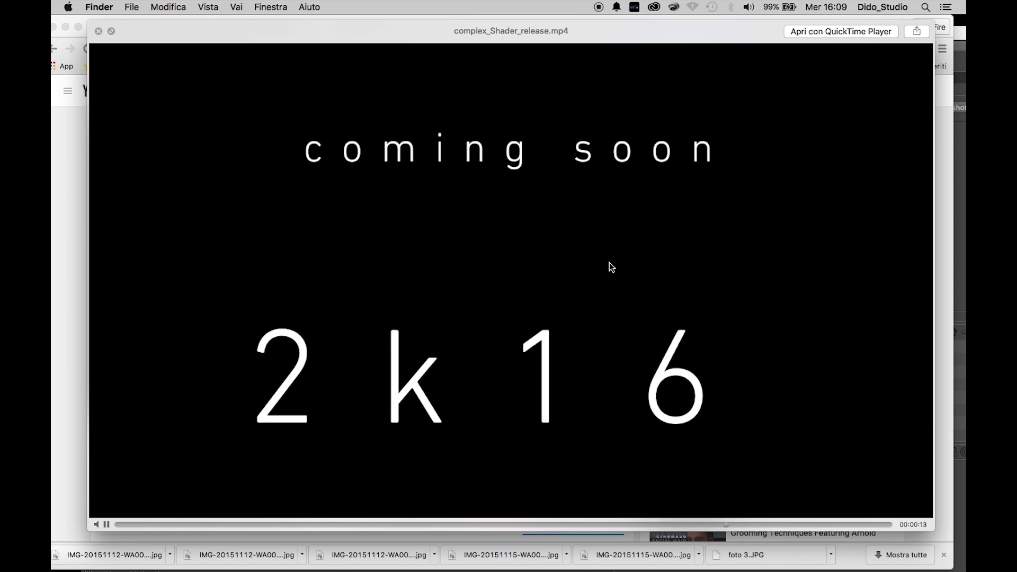
key(space)
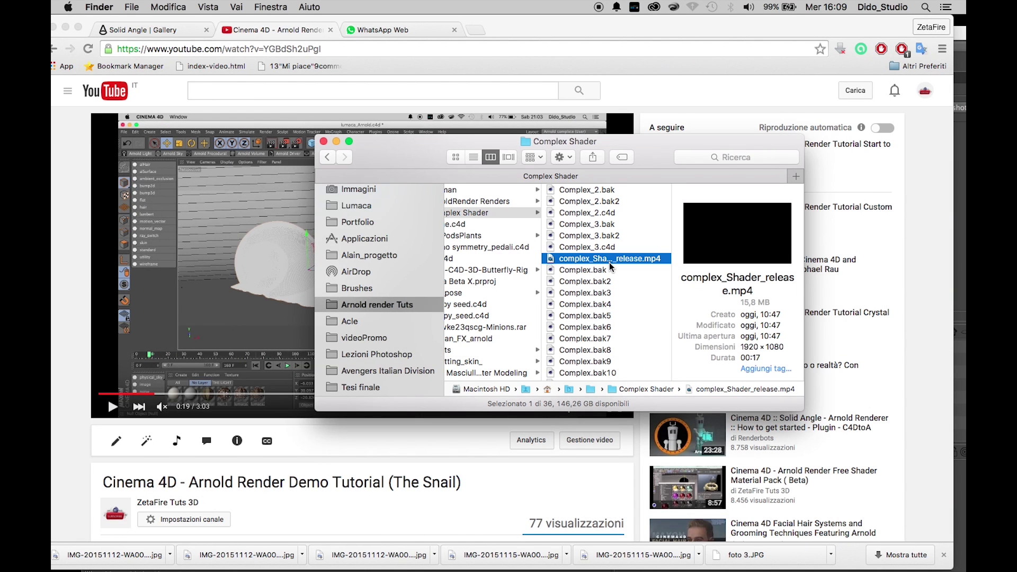
key(Return)
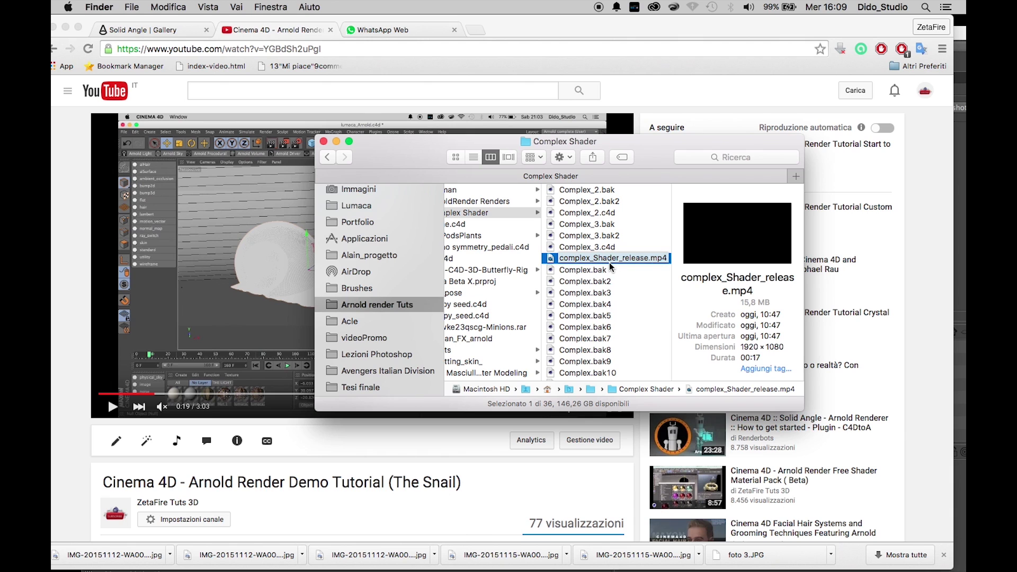
key(Return)
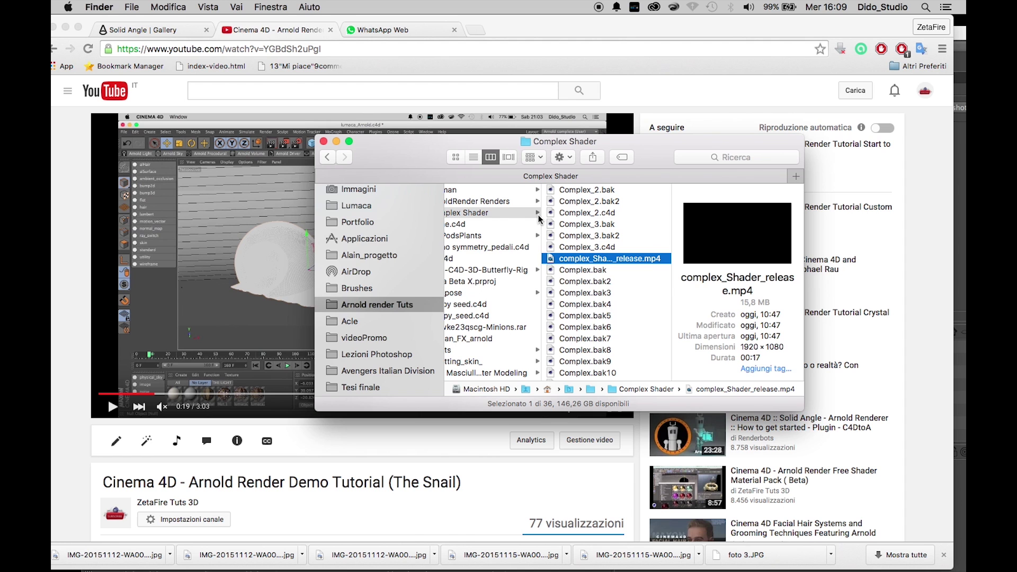
- Switch to Cinema 4D and start the Arnold IPR render of the snail scene
key(super+Tab)
key(super+Tab)
key(super+Tab)
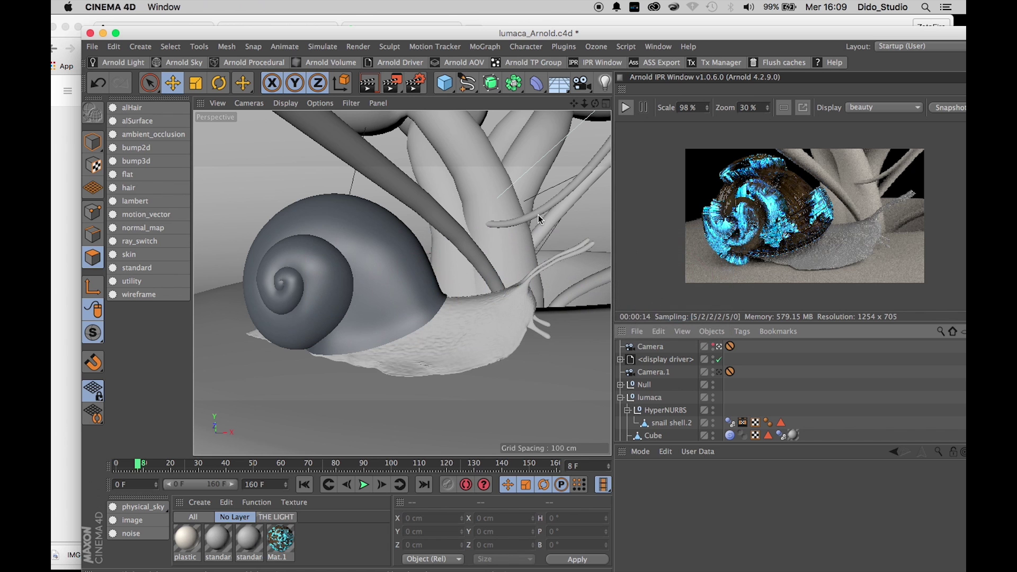
click(626, 108)
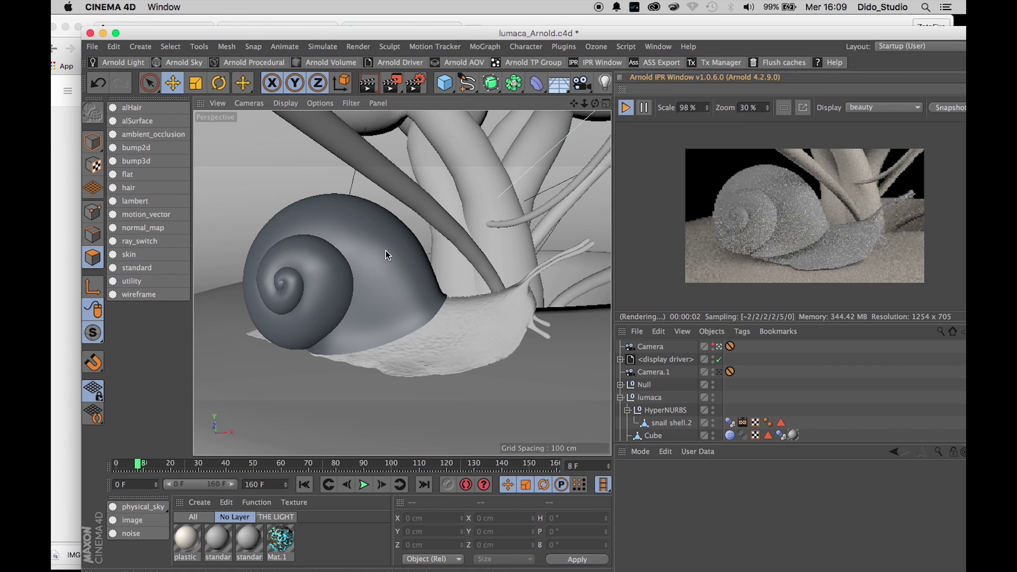
- Select the snail shell object, create a new Arnold standard material and open its shader network editor
click(364, 251)
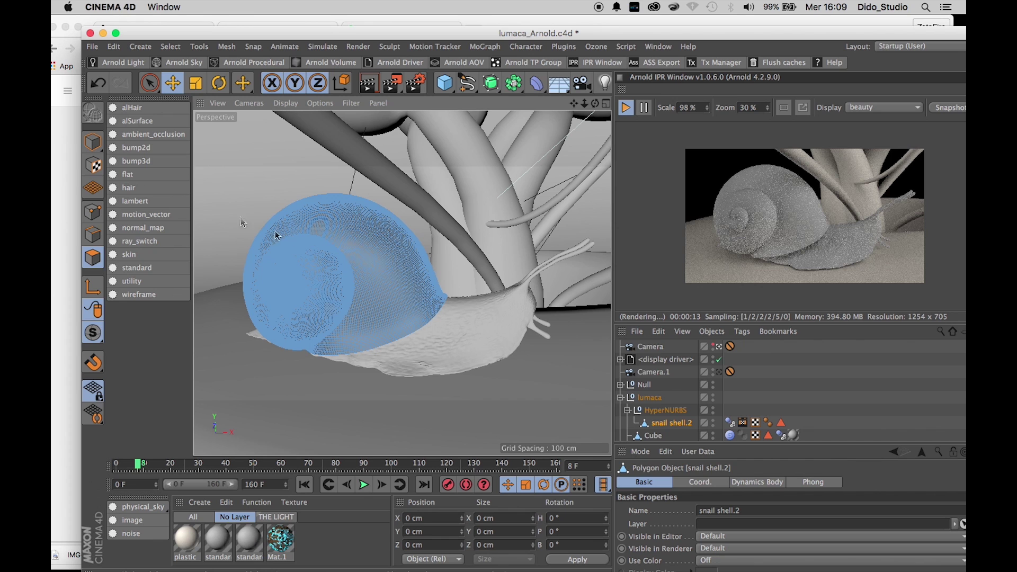
click(138, 269)
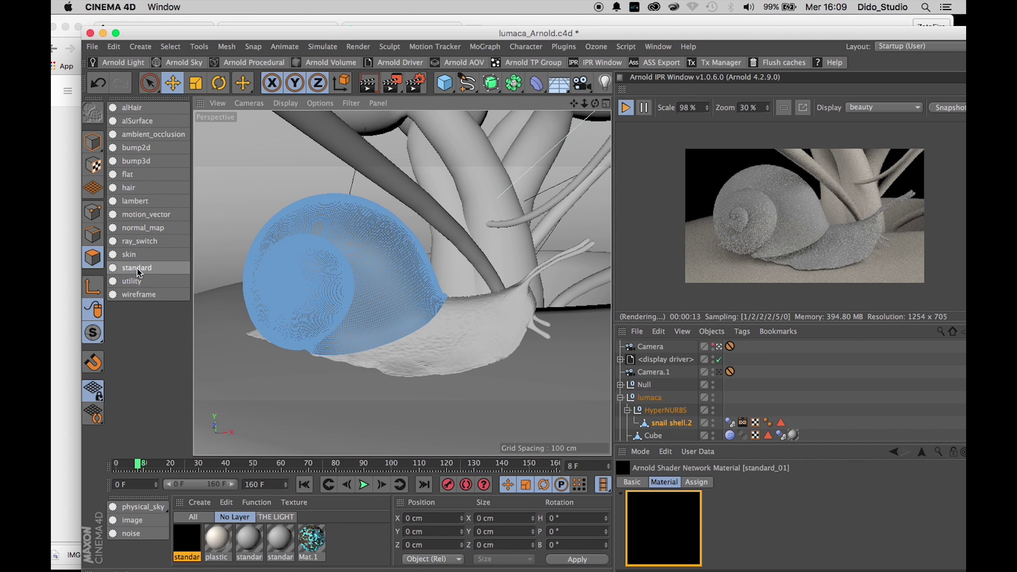
double_click(183, 547)
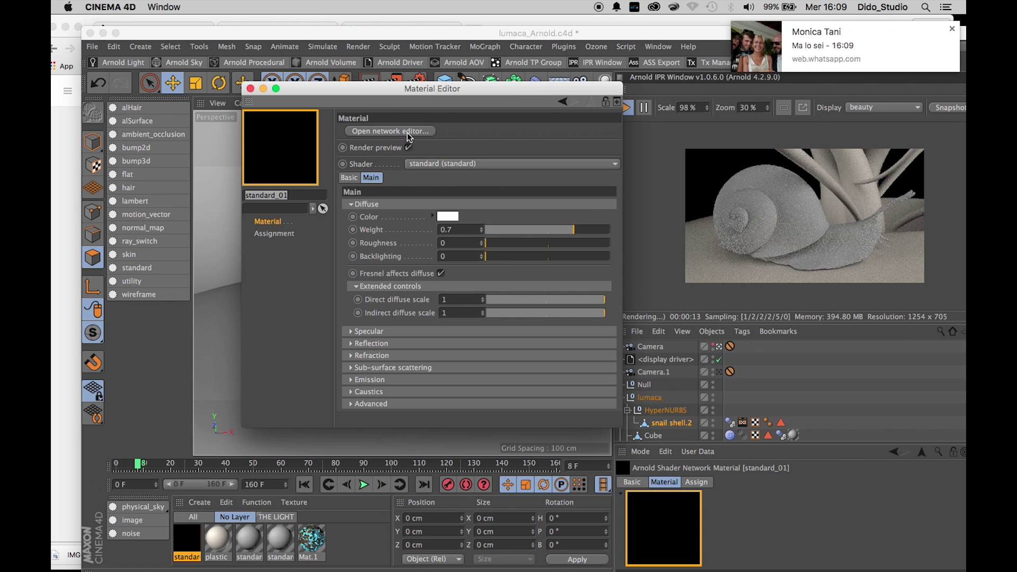
click(390, 131)
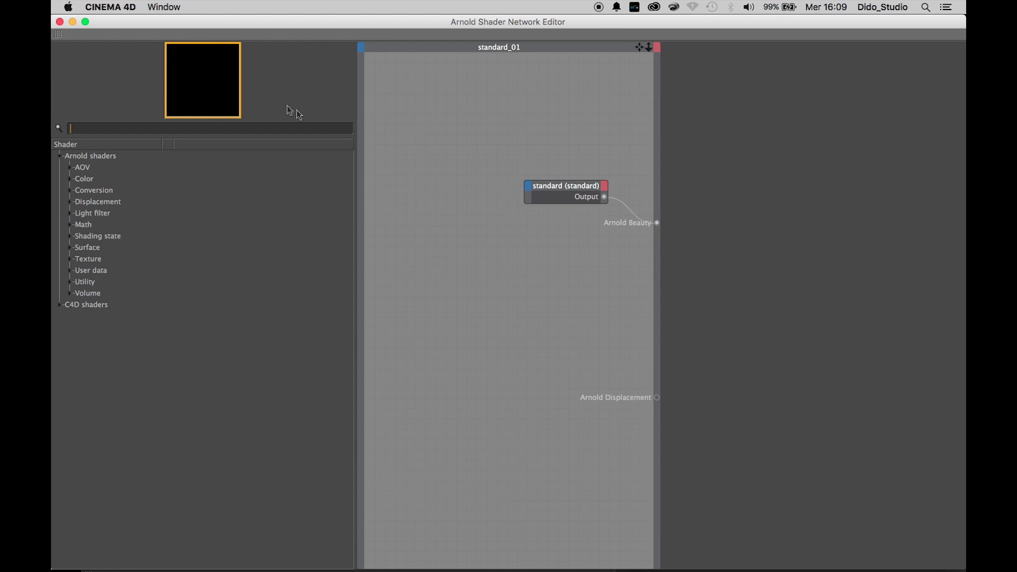
- Move the shader network editor and Material Editor clear of the IPR window, and stop the IPR render
click(550, 188)
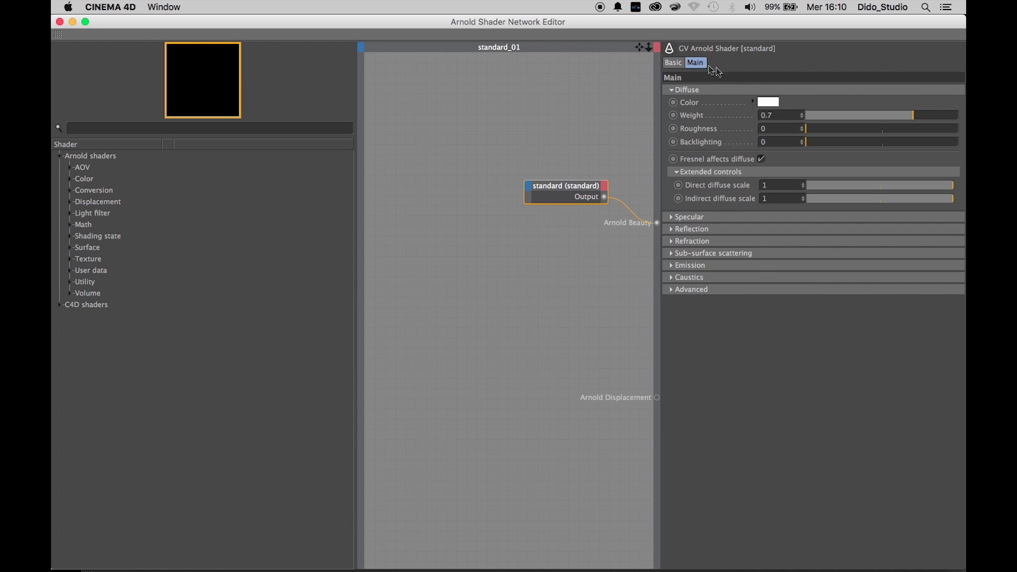
double_click(662, 25)
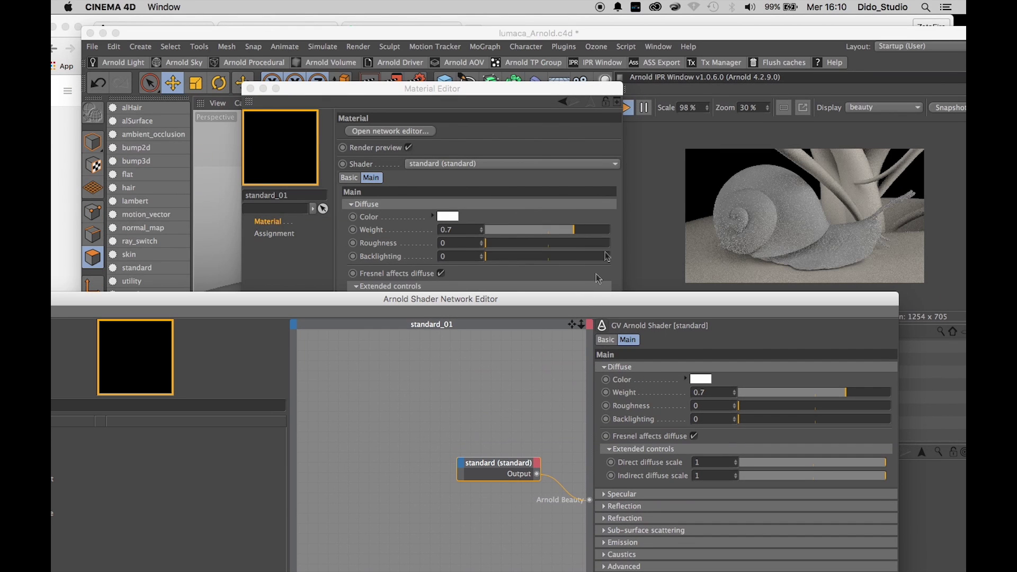
drag(590, 92, 452, 82)
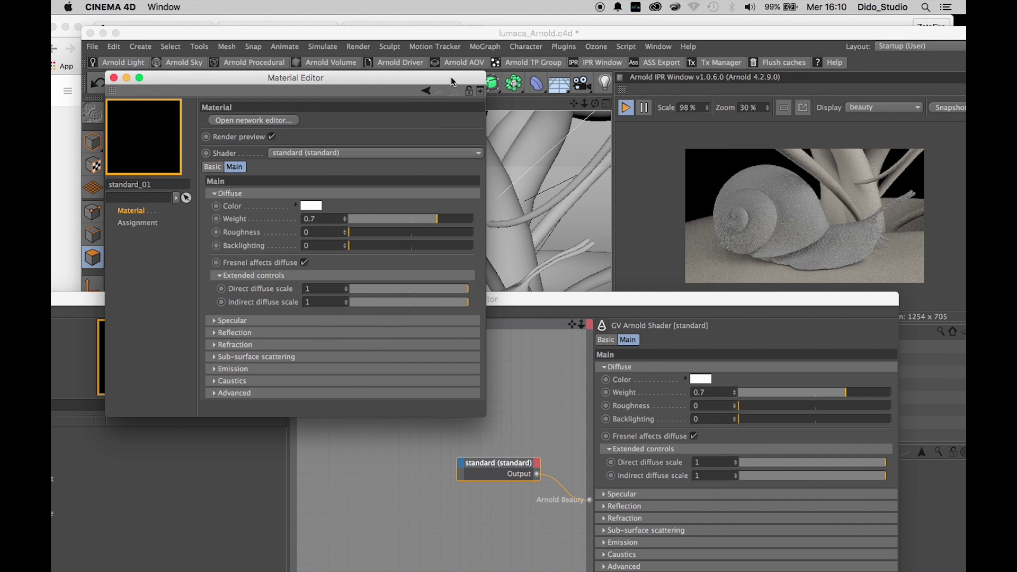
click(627, 109)
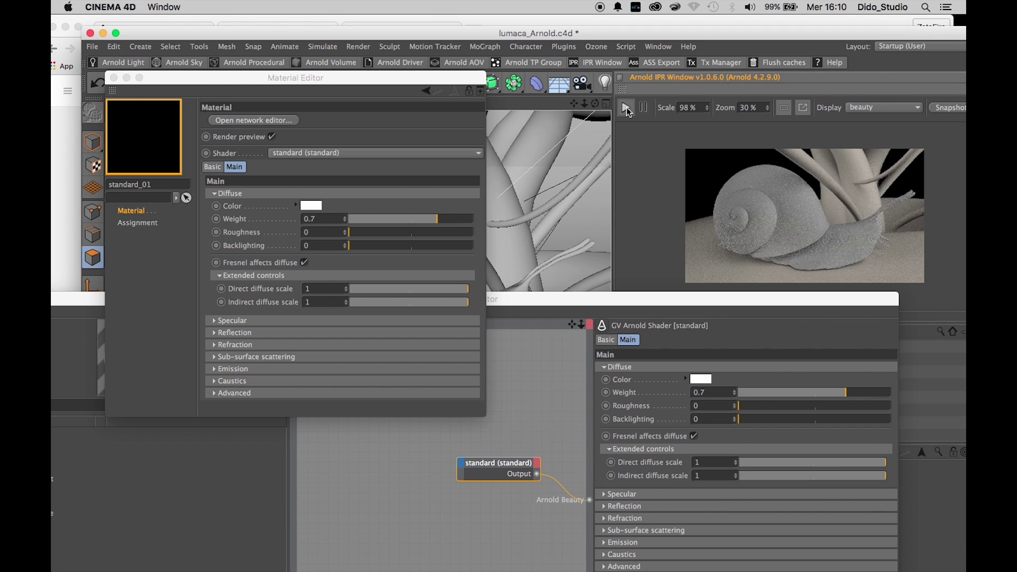
click(569, 307)
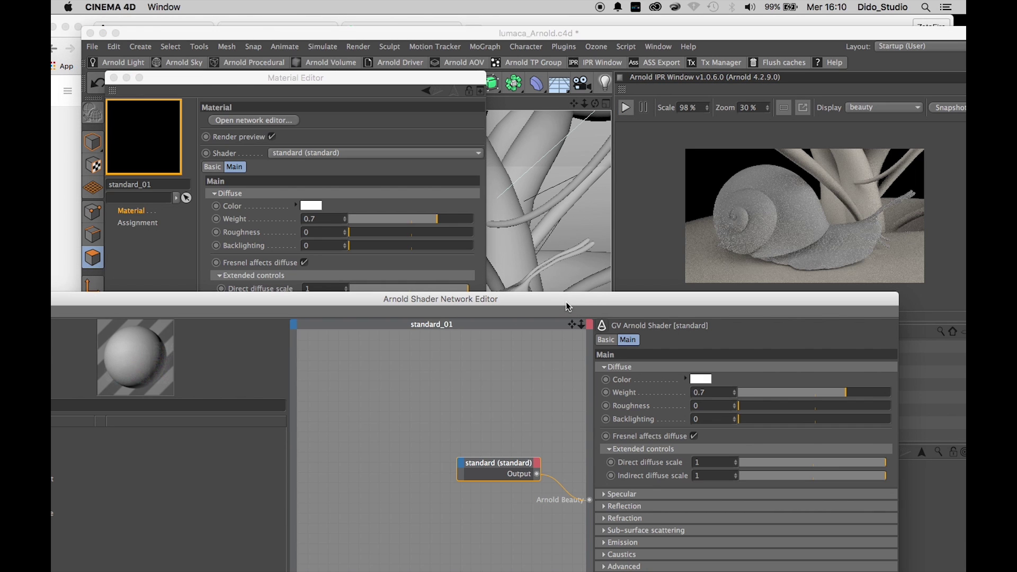
- Rename the standard shader node as Shell_snail in its basic properties
drag(428, 290, 452, 135)
click(631, 186)
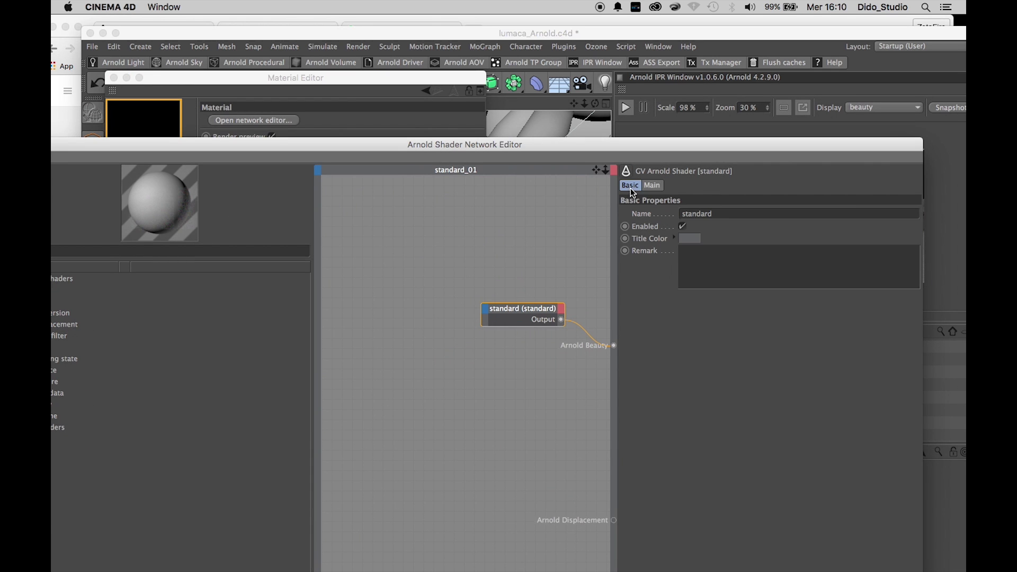
click(720, 218)
text(Shell_snail)
key(Return)
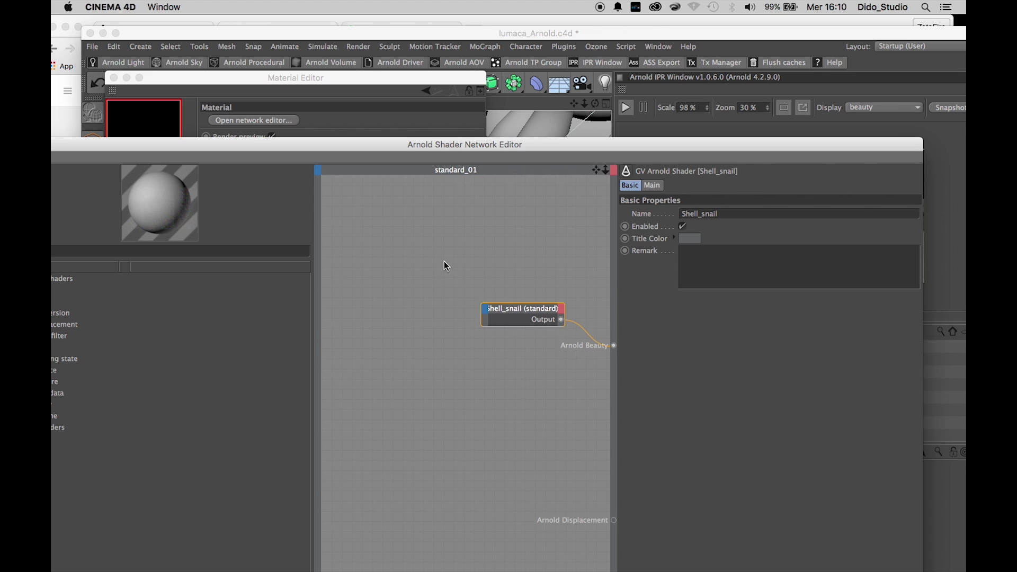
- Move the Shell_snail node farther from the Arnold Beauty output and reposition the network editor so its shader list shows fully
drag(506, 313, 429, 351)
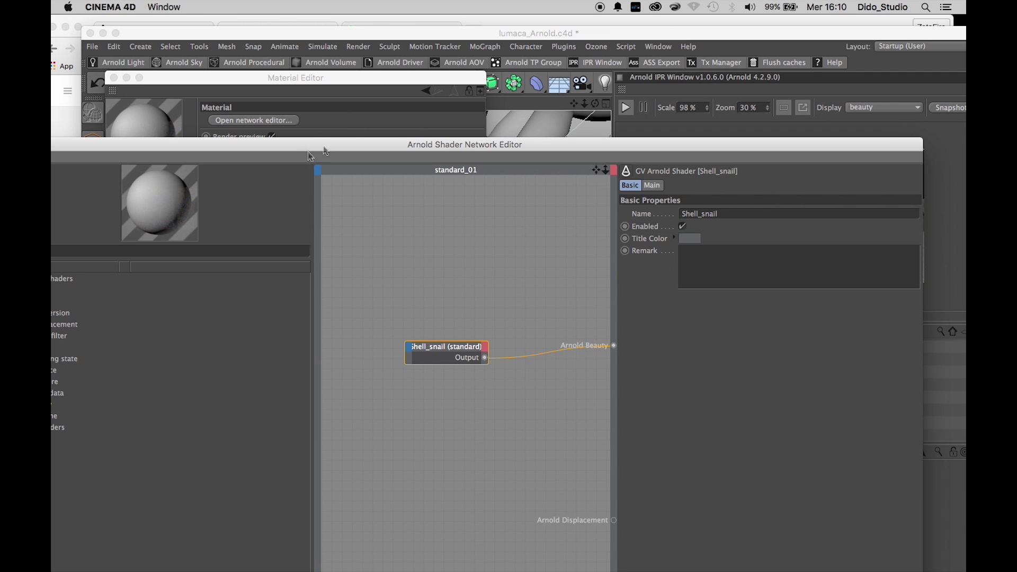
drag(362, 152, 491, 69)
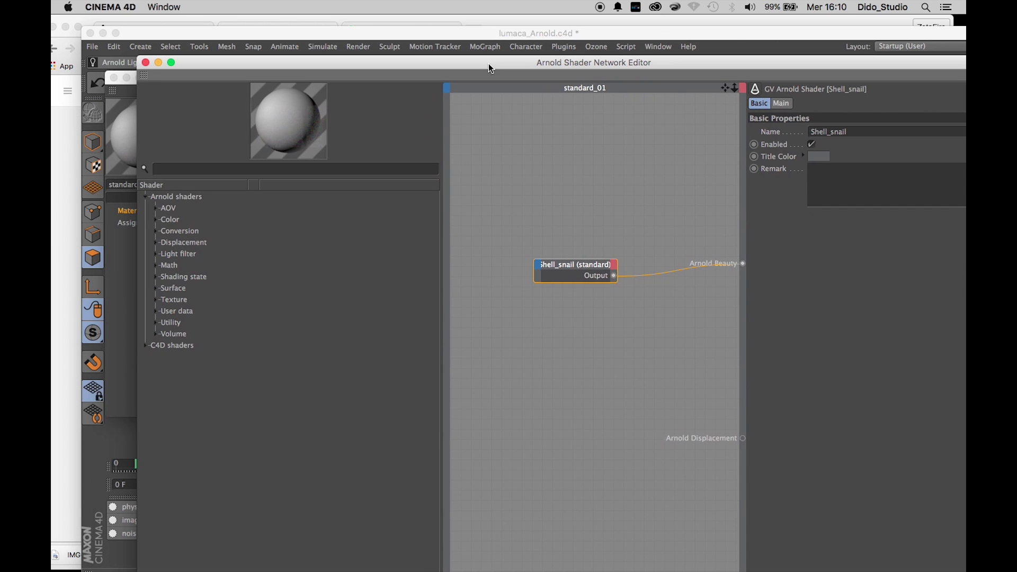
mouse_move(431, 569)
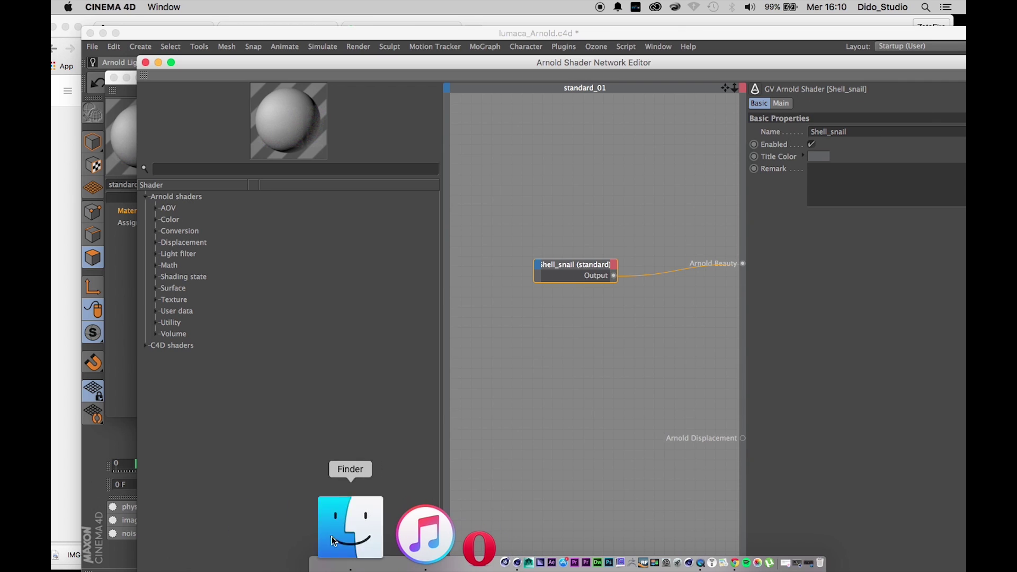
- Switch to Finder and open the tex folder inside the Lumaca project folder
click(334, 541)
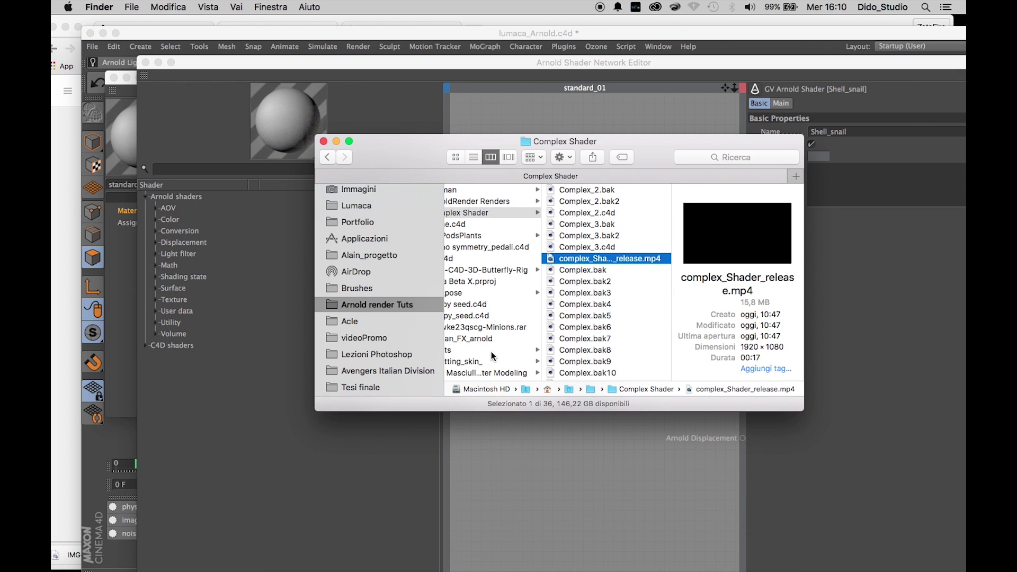
scroll(491, 351, left, 3)
scroll(486, 230, down, 5)
scroll(488, 235, up, 2)
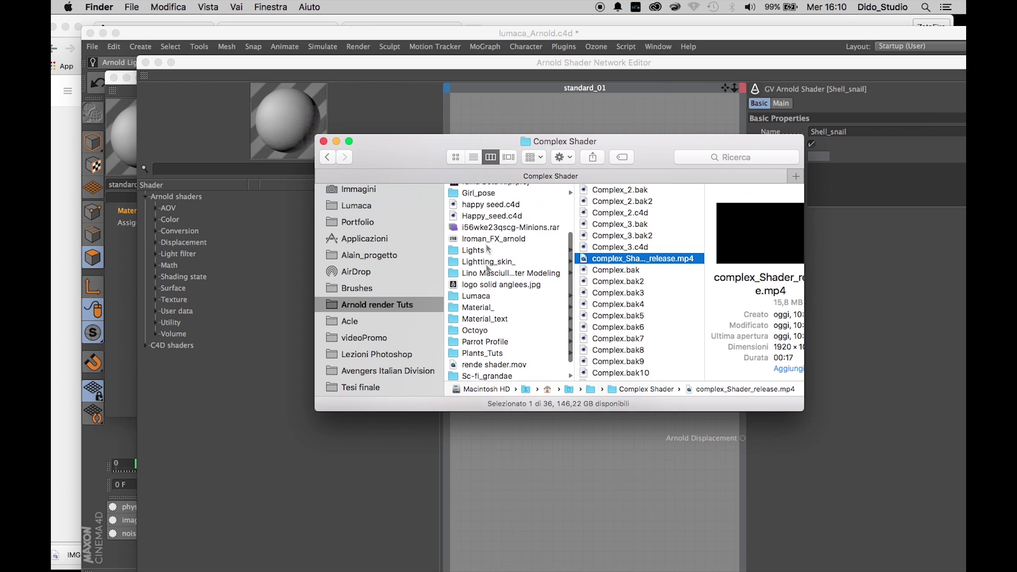
click(490, 296)
scroll(604, 296, down, 3)
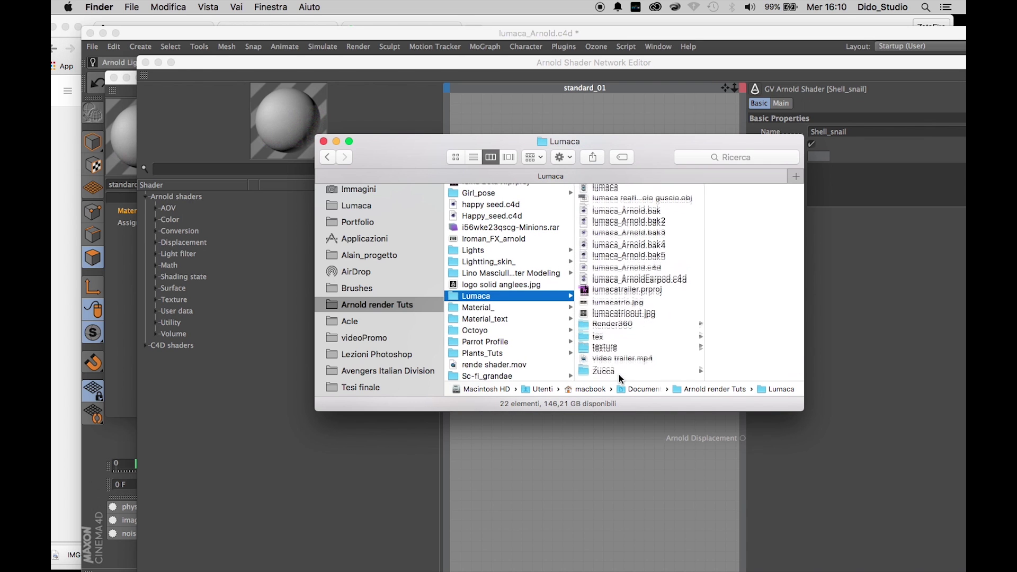
click(608, 341)
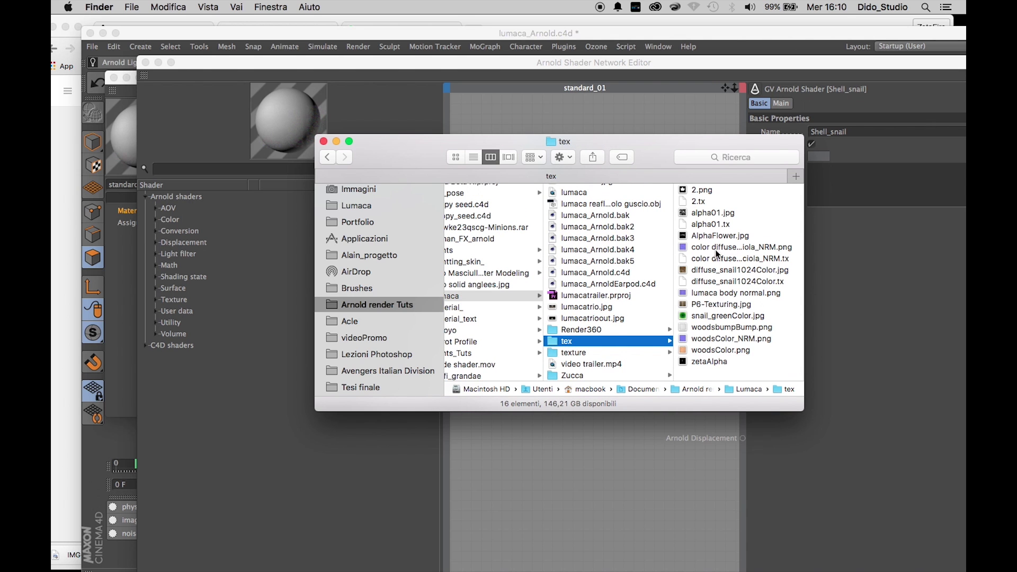
- Add color diffuse chiocciola_NRM.png and diffuse_snail1024Color.jpg to the shader network, and feed the diffuse_snail1024Color image into Shell_snail's diffuse color
click(716, 254)
drag(592, 252, 545, 469)
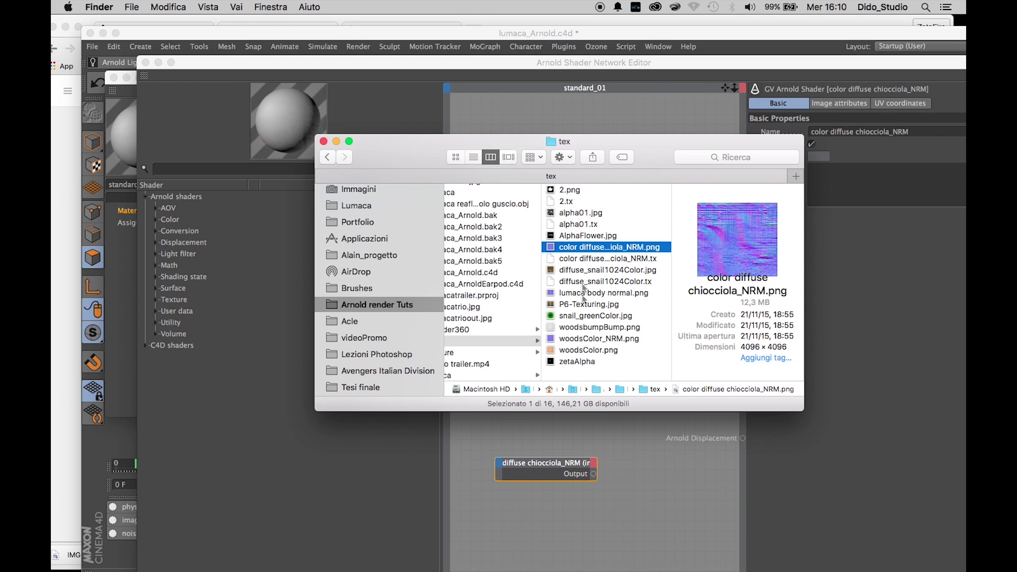
drag(594, 271, 522, 438)
click(644, 515)
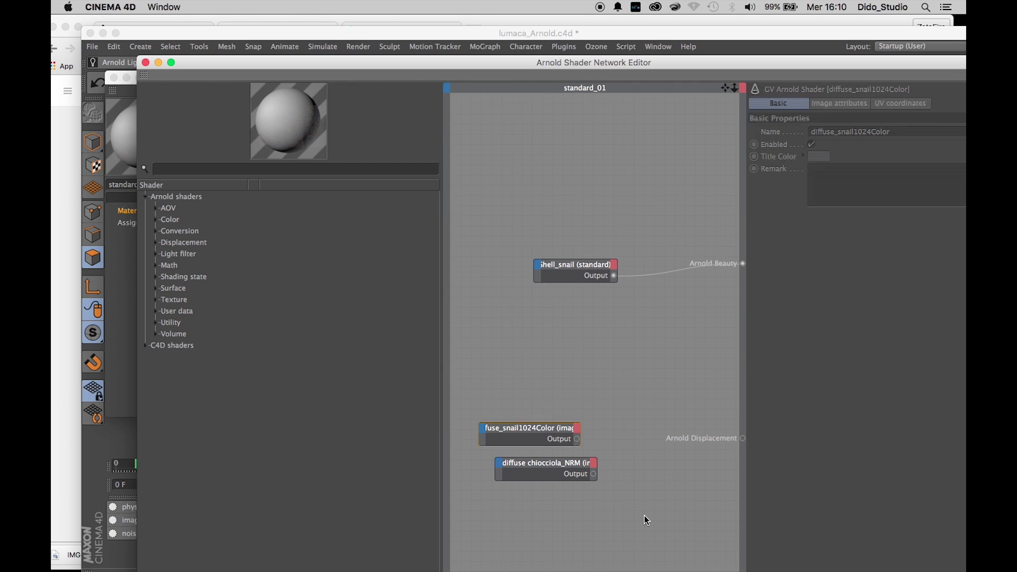
drag(547, 430, 684, 269)
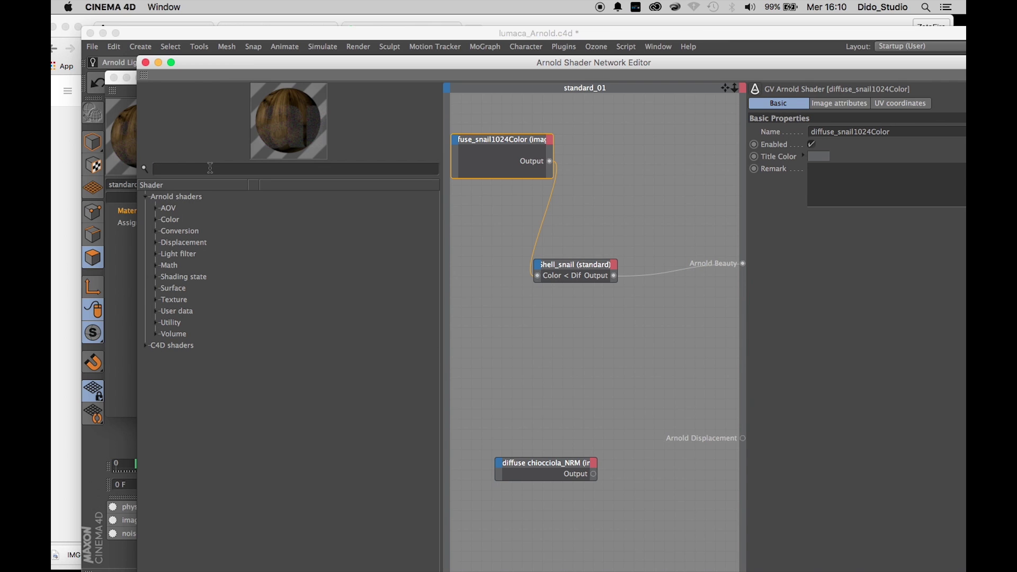
- Insert a normal_map shader between Shell_snail and Arnold Beauty, with the color diffuse chiocciola_NRM image feeding its normal map input
text(normal)
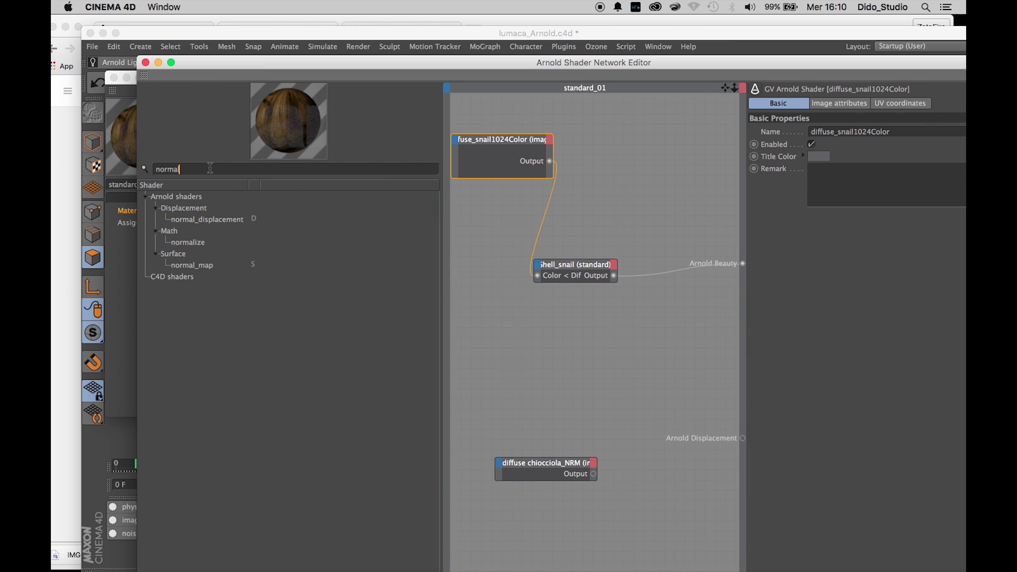
drag(202, 265, 554, 344)
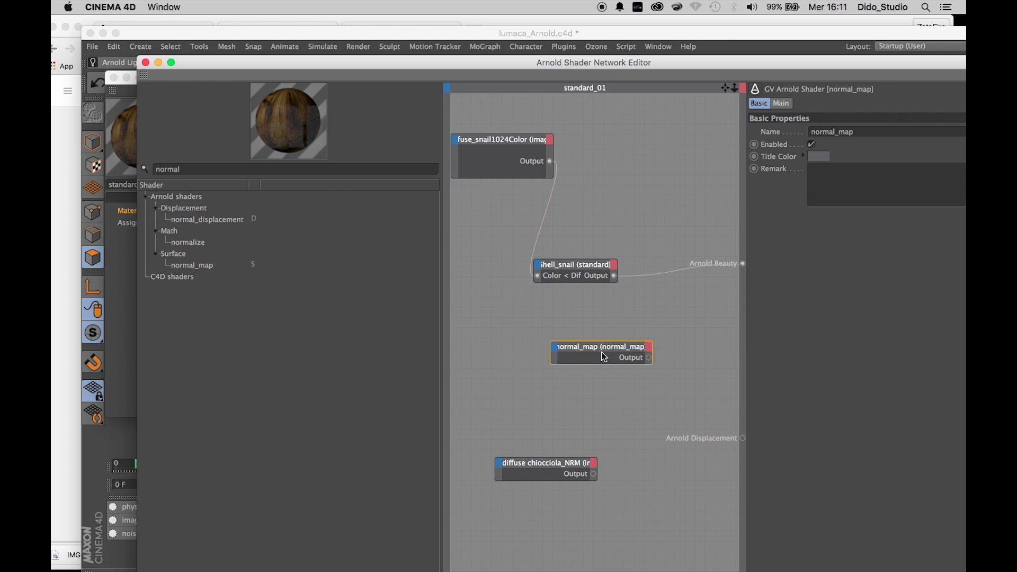
drag(742, 263, 653, 362)
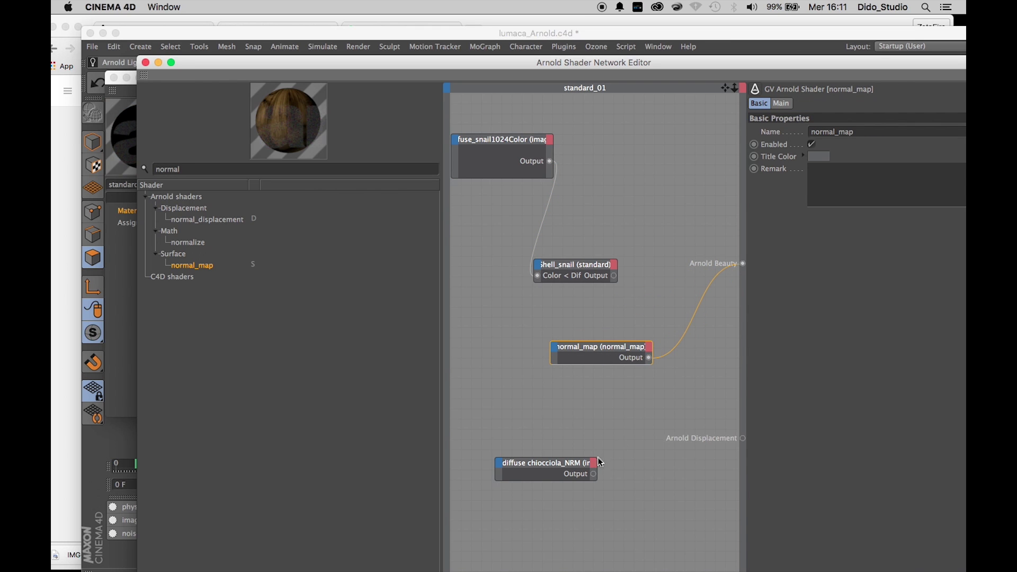
drag(597, 474, 615, 370)
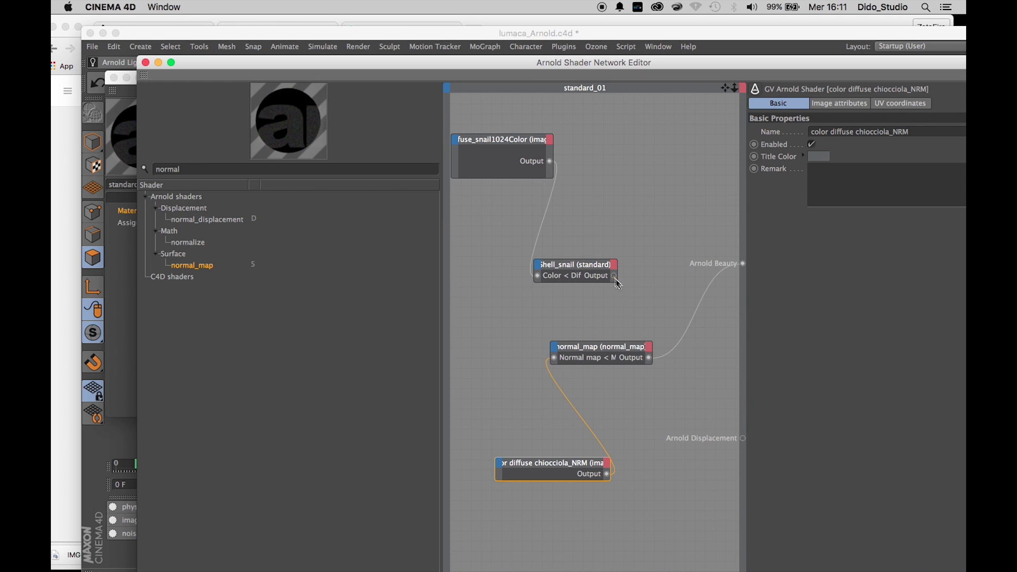
drag(551, 349, 696, 252)
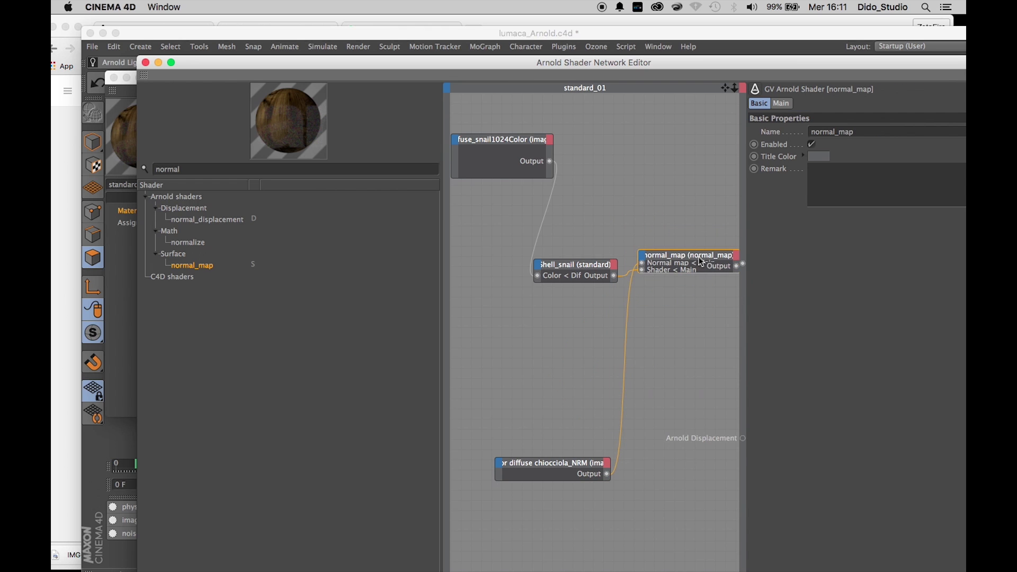
- Set the reflection weight of the Shell_snail shader to 0.09
click(572, 265)
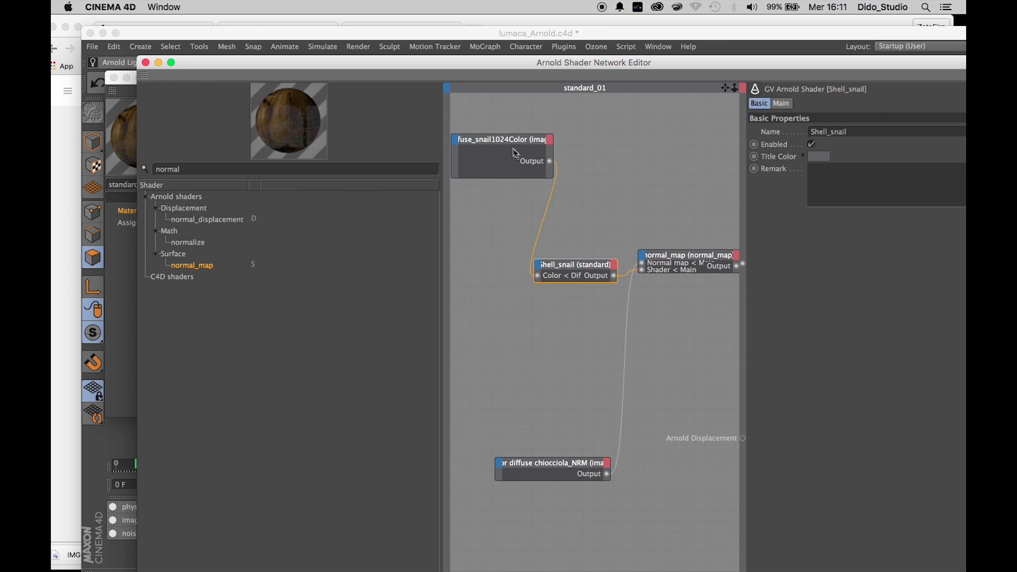
click(782, 103)
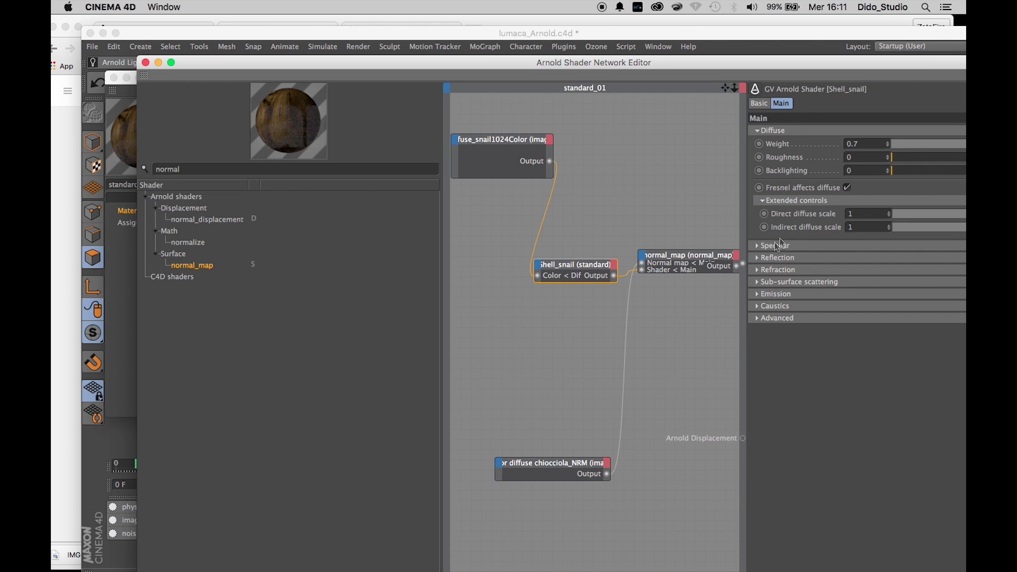
click(758, 258)
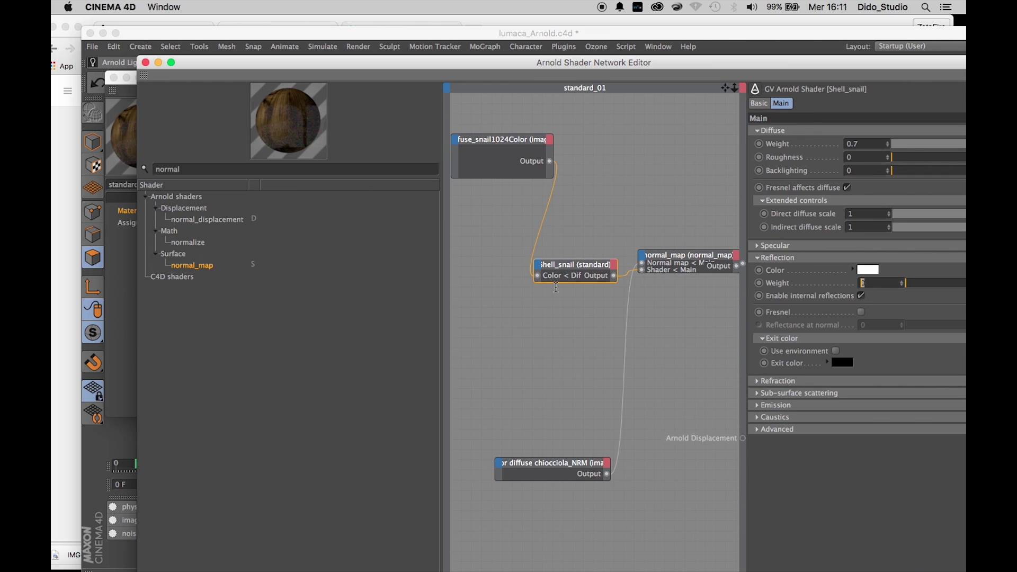
text(.9)
key(Return)
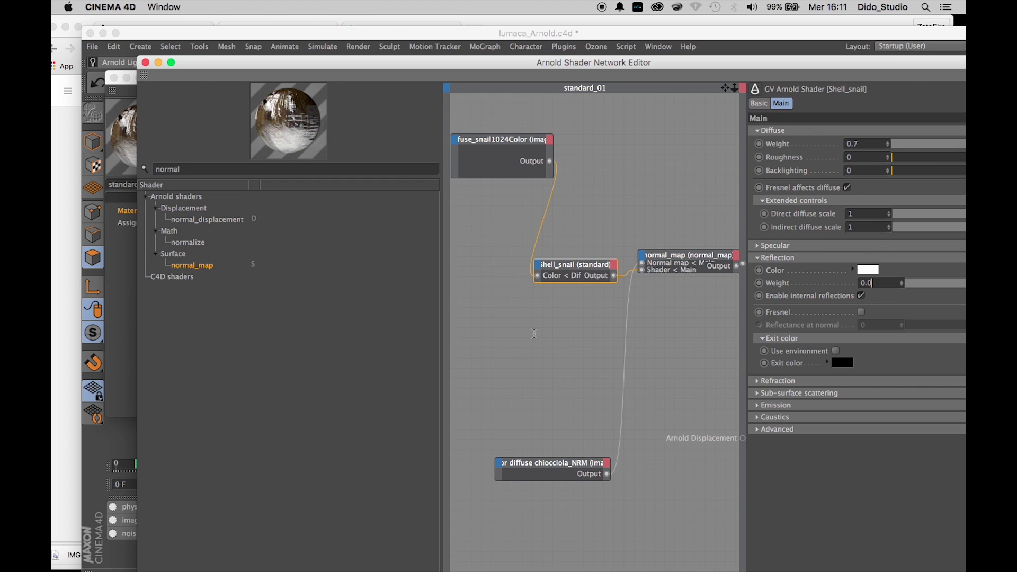
key(Return)
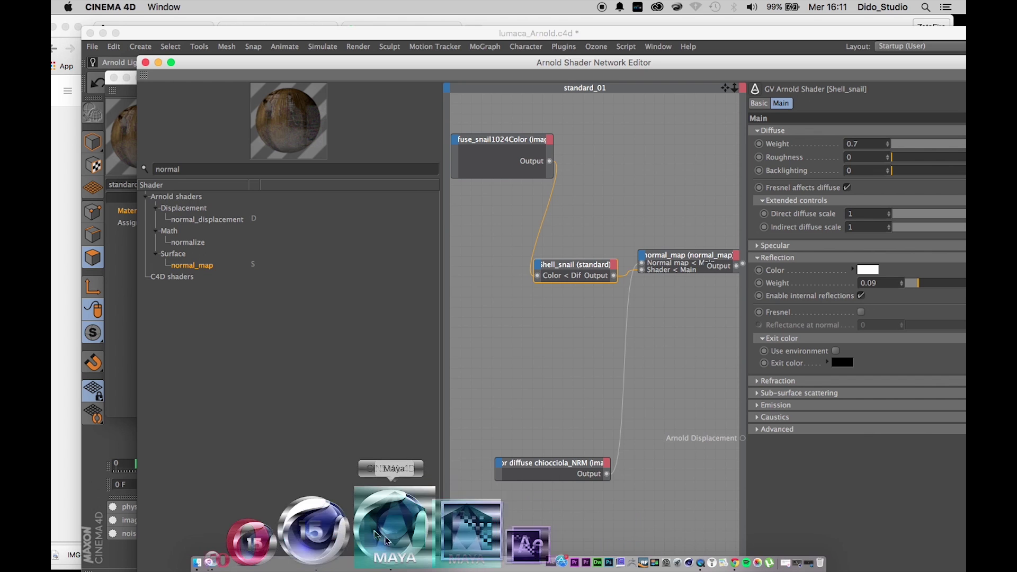
- Preview the alpha textures in Finder's tex folder and add 2.png to the shader network as an image node
click(334, 530)
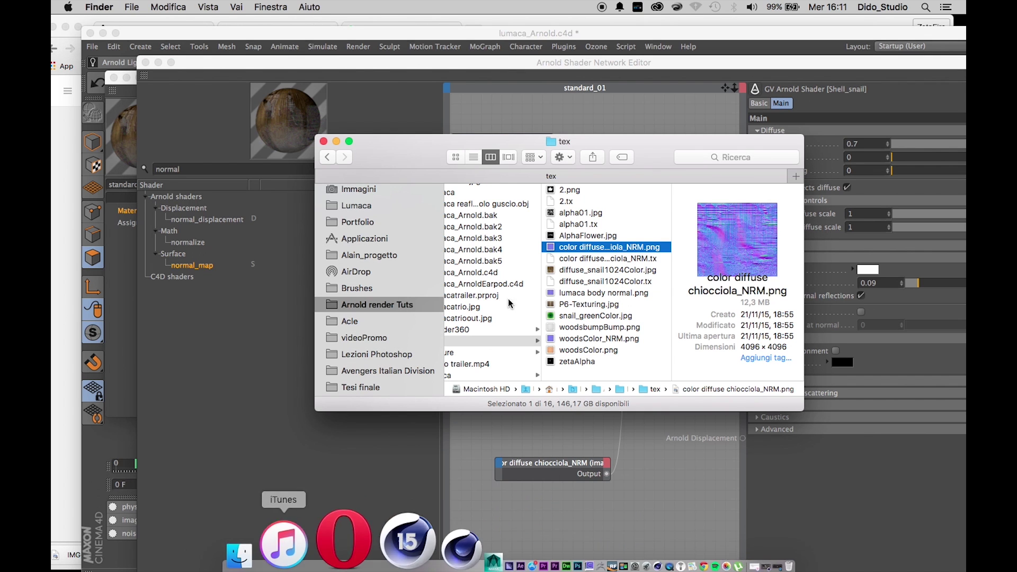
click(596, 238)
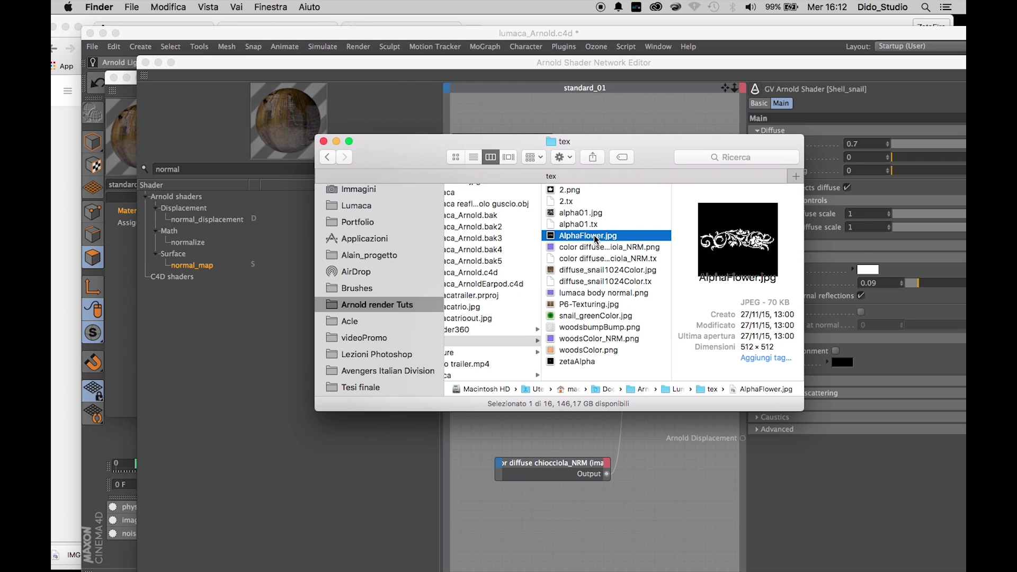
click(566, 192)
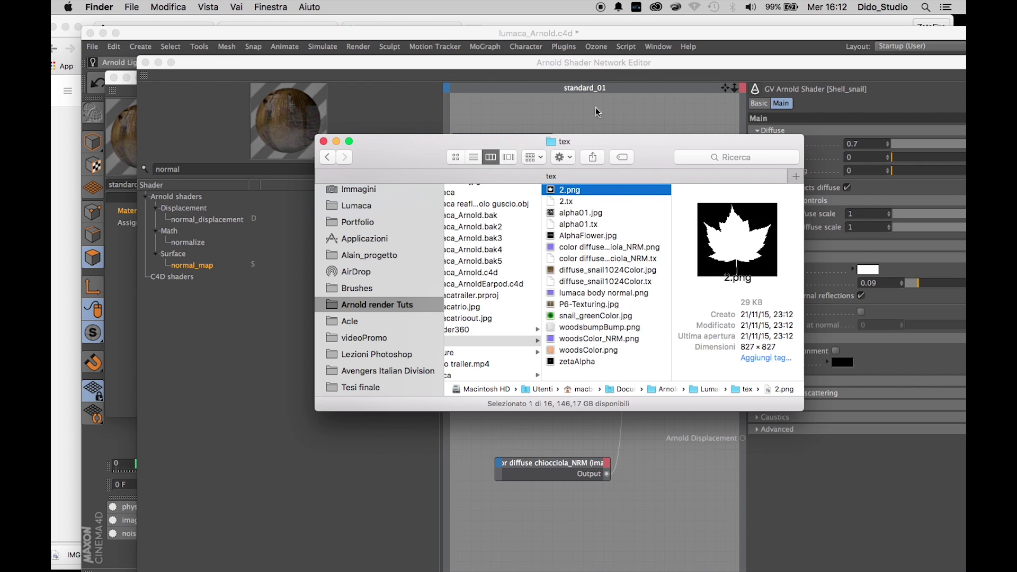
drag(566, 192, 586, 117)
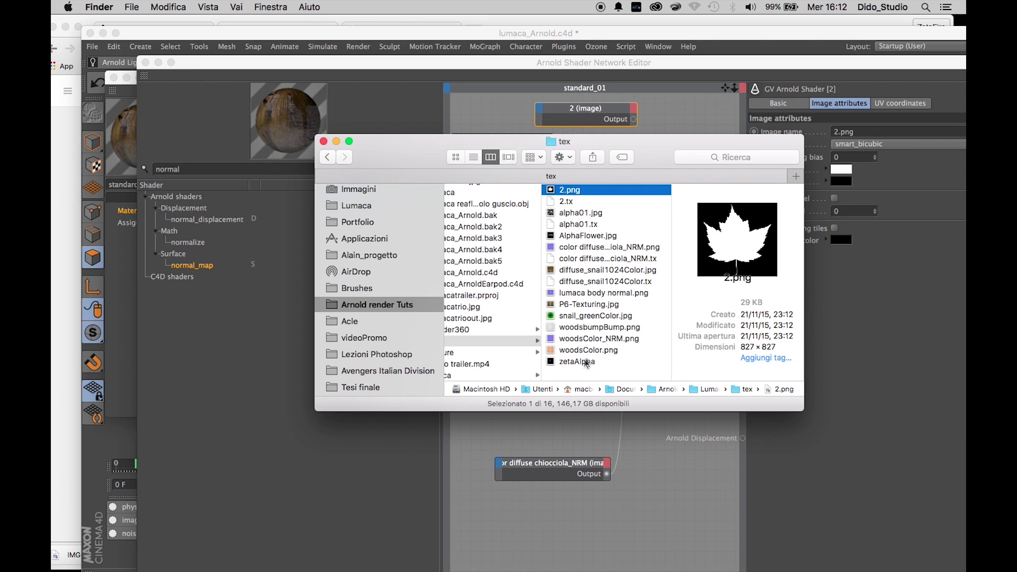
- Add alpha01.jpg from the tex folder to the shader network, close the Finder window and place the alpha01 node below Shell_snail
click(582, 362)
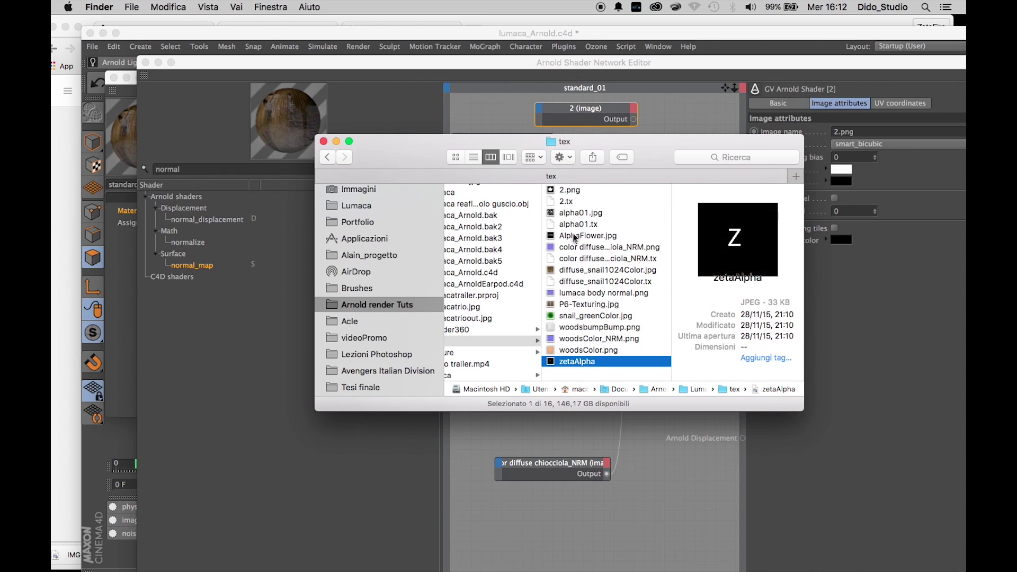
click(581, 213)
drag(578, 216, 695, 108)
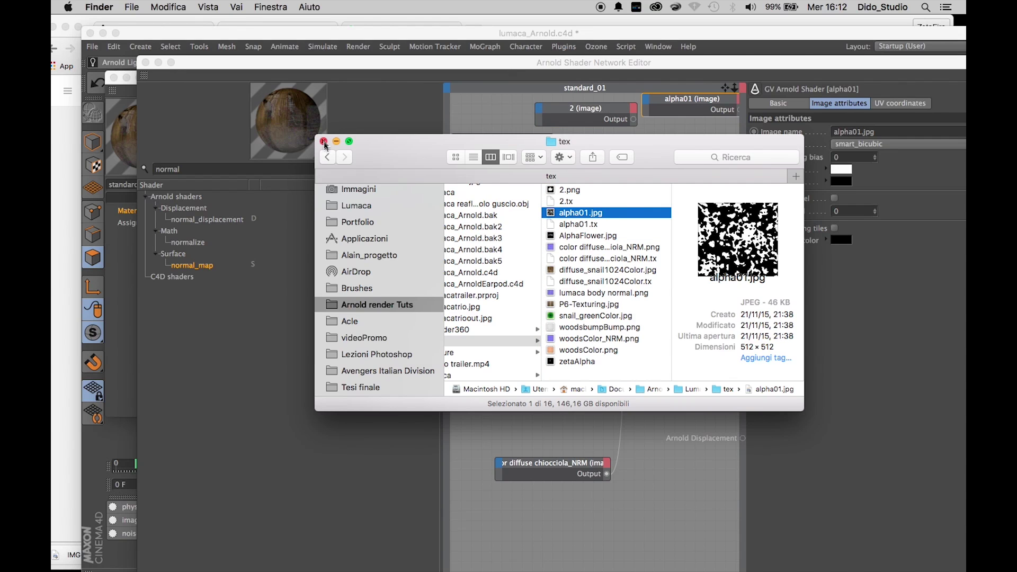
click(323, 141)
drag(689, 106, 567, 341)
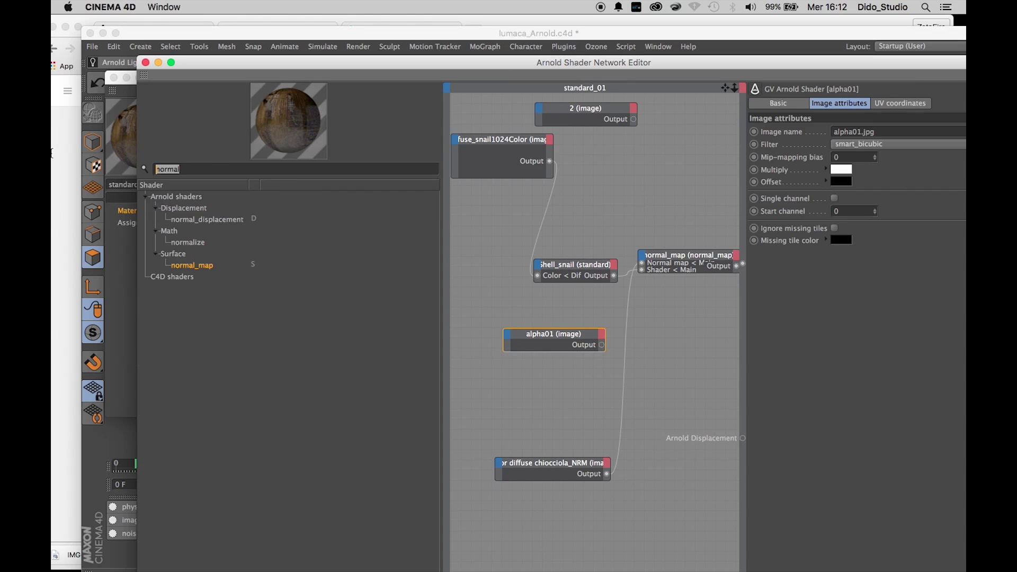
- Find the layer_color shader with the search term layer and add it to the network below the alpha01 node
key(BackSpace)
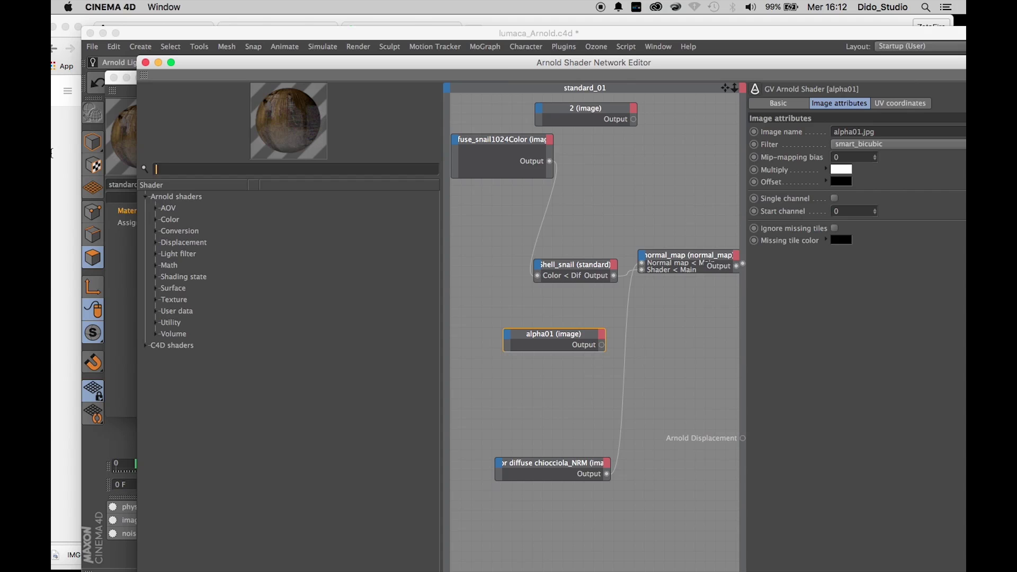
text(layer)
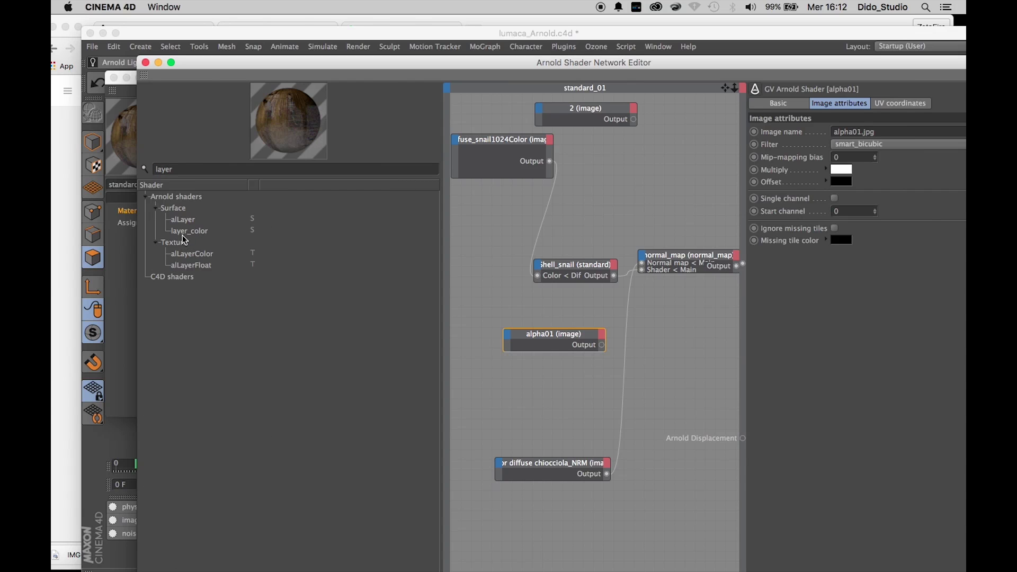
drag(187, 233, 509, 400)
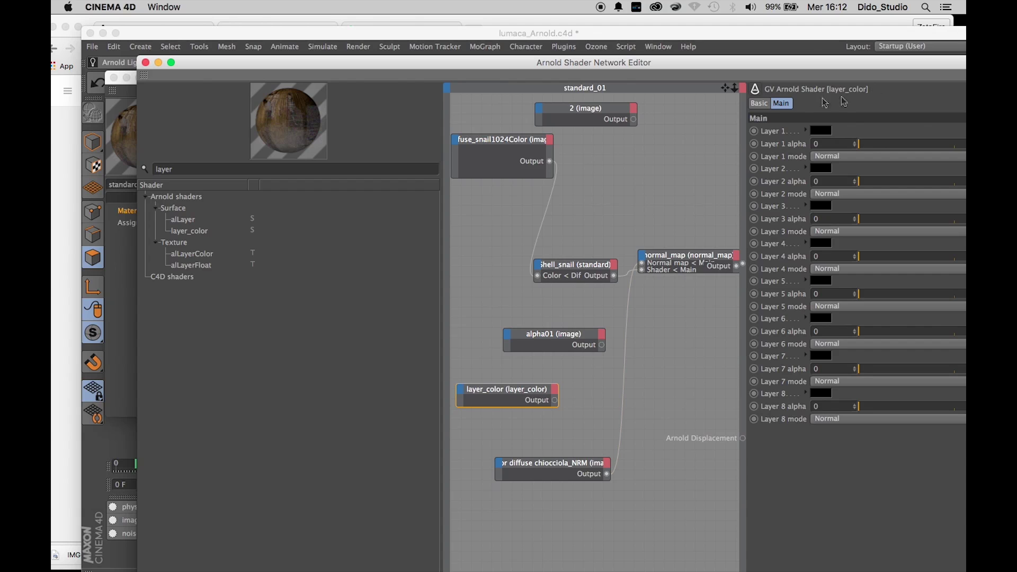
- Rename the layer_color node as Alpha_switcher and set its title color to blue
click(759, 103)
double_click(889, 131)
key(BackSpace)
text(Alpha)
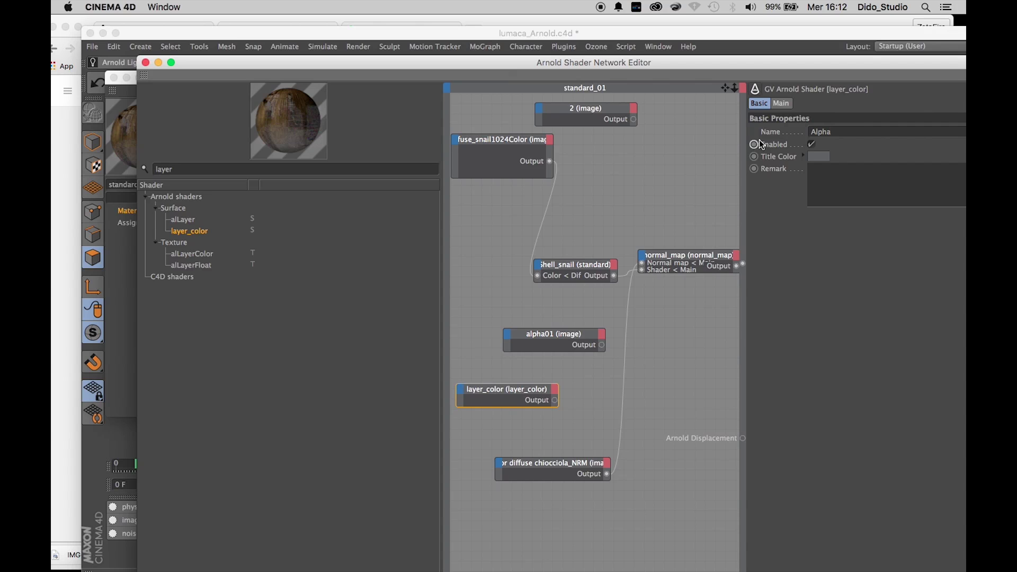
text(_switcher)
key(Return)
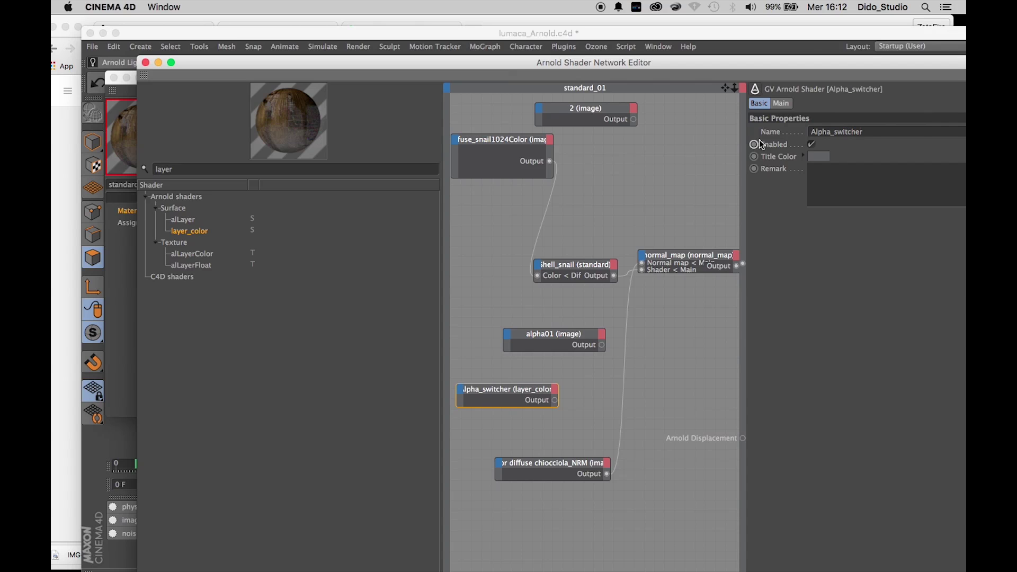
click(819, 157)
click(858, 119)
click(842, 213)
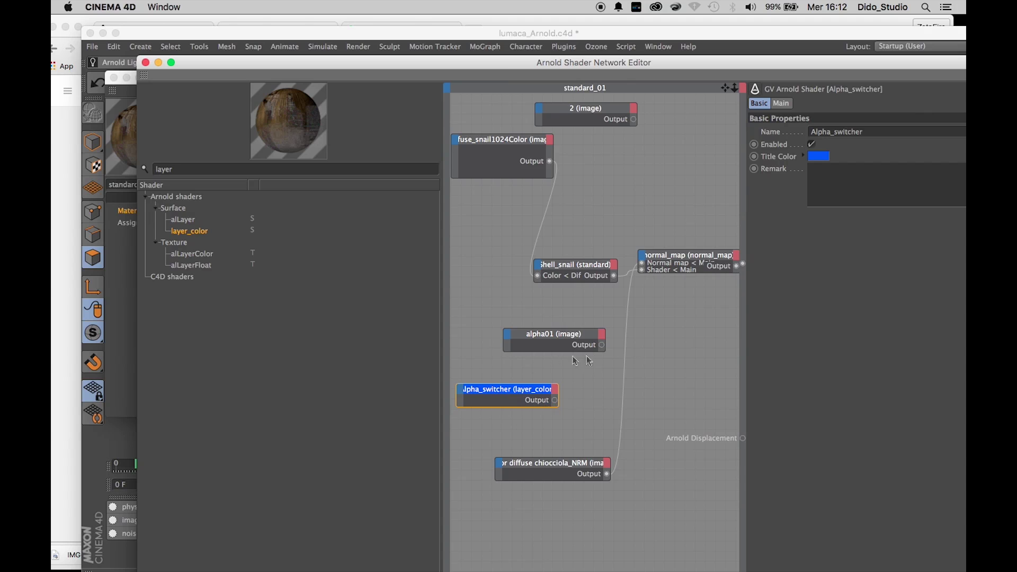
- Connect the Alpha_switcher output to the specular weight of Shell_snail
drag(577, 391, 594, 273)
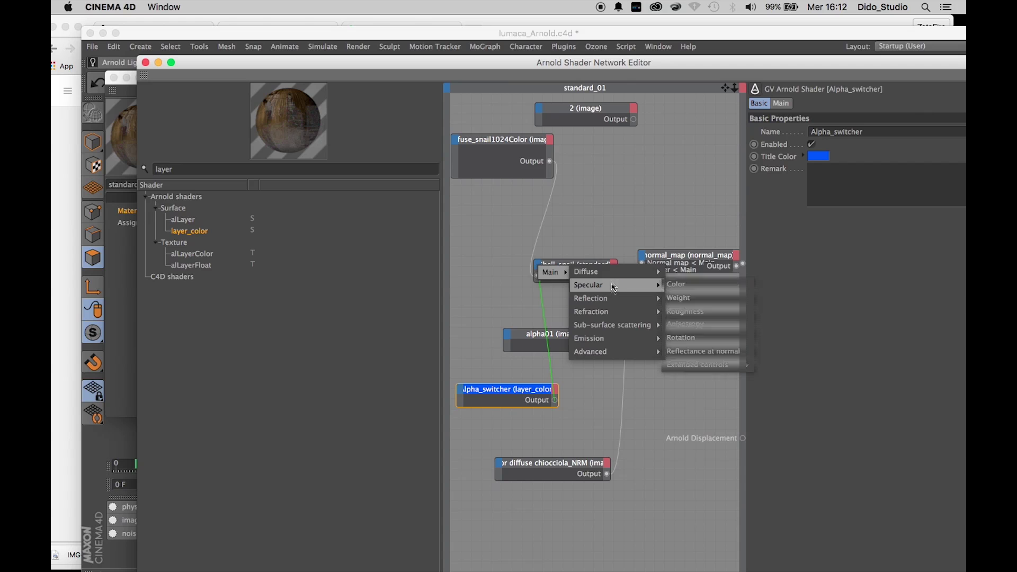
mouse_move(646, 290)
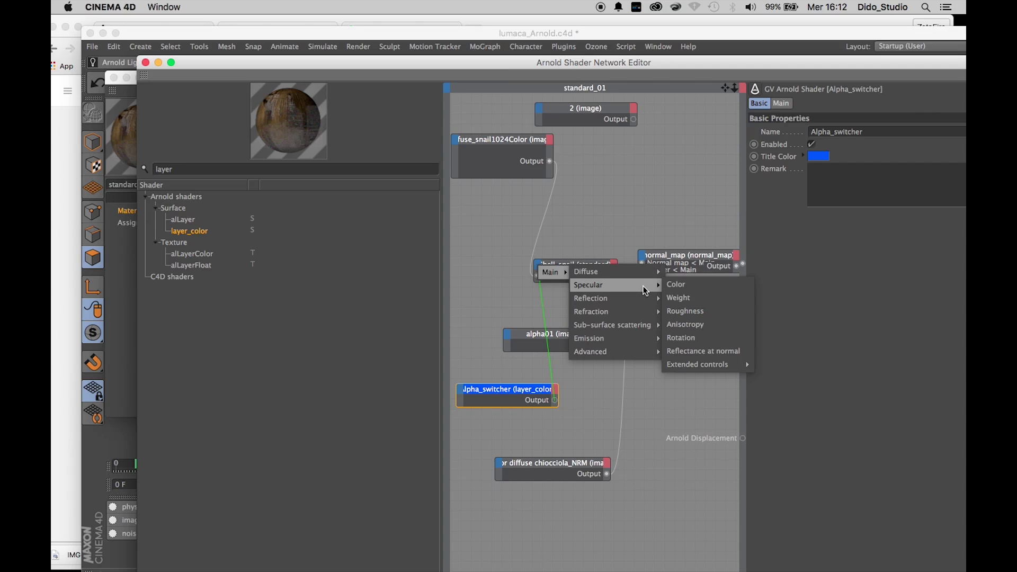
click(681, 295)
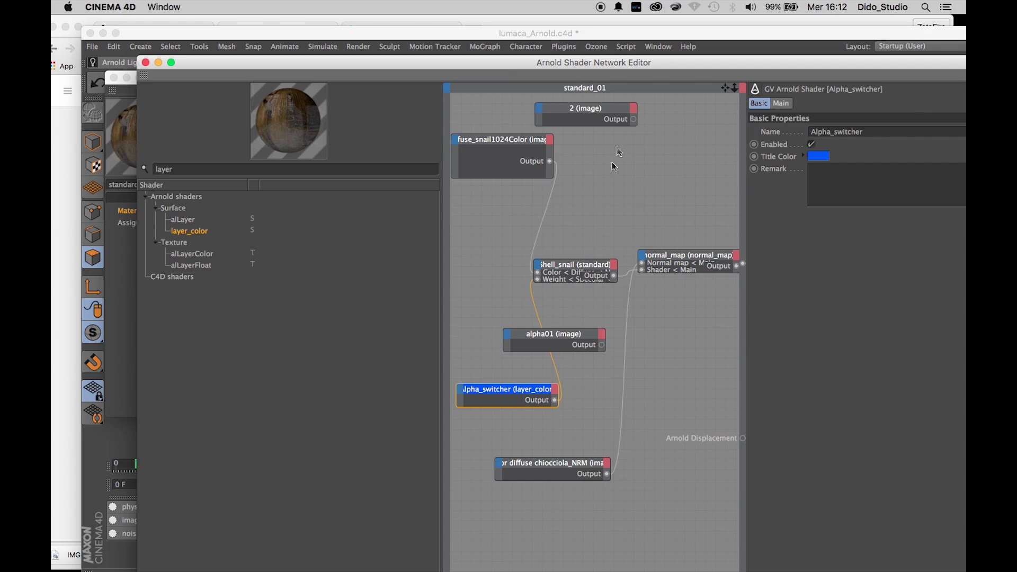
- Connect the 2 image to Layer 1 and the alpha01 image to Layer 2 of Alpha_switcher, and move alpha01 below it
drag(633, 119, 464, 396)
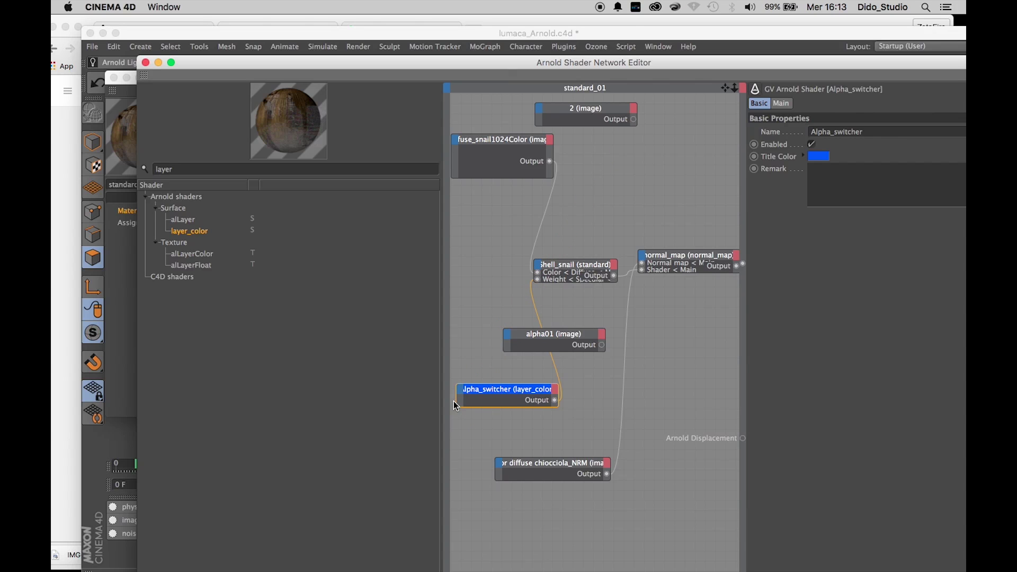
drag(634, 121, 529, 365)
drag(603, 347, 510, 395)
drag(575, 338, 477, 454)
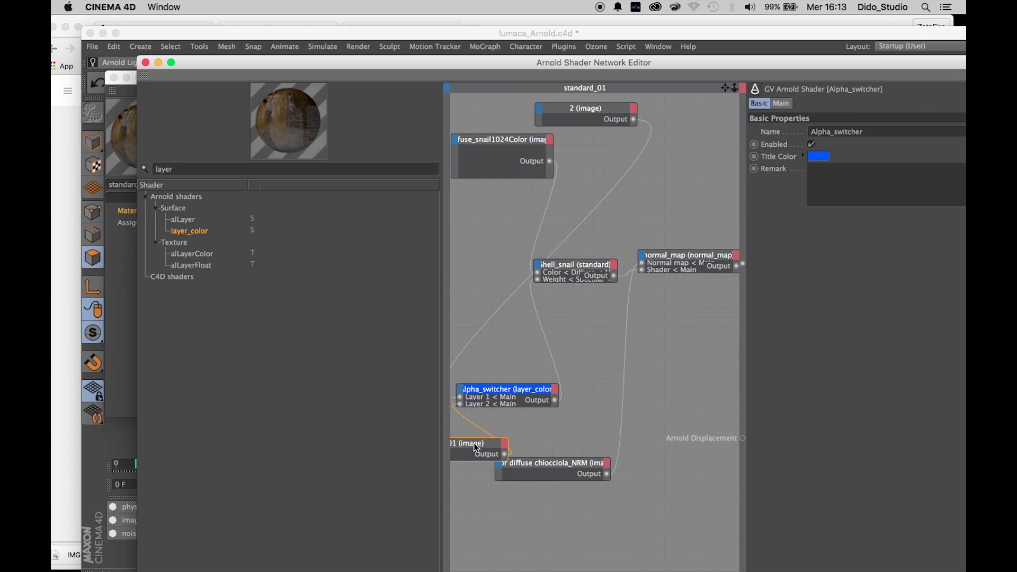
- Set the Layer 2 alpha of Alpha_switcher to 1 and select the 2 image node
click(523, 385)
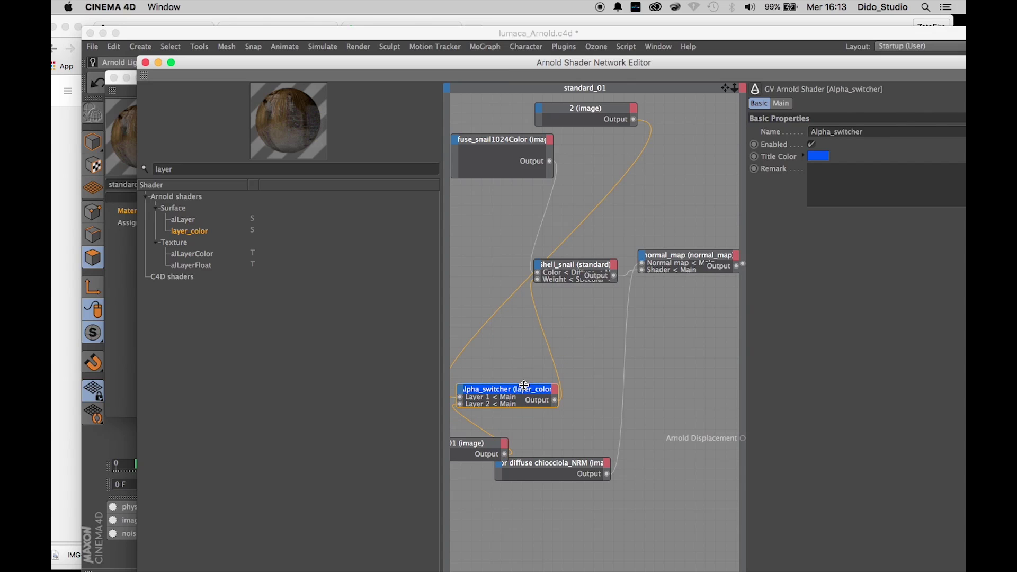
click(782, 102)
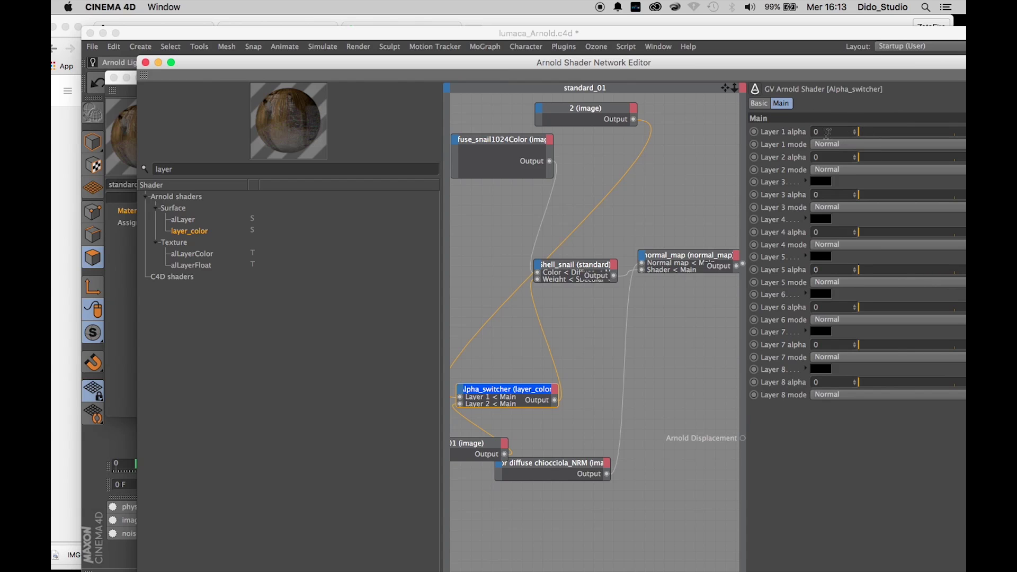
key(Return)
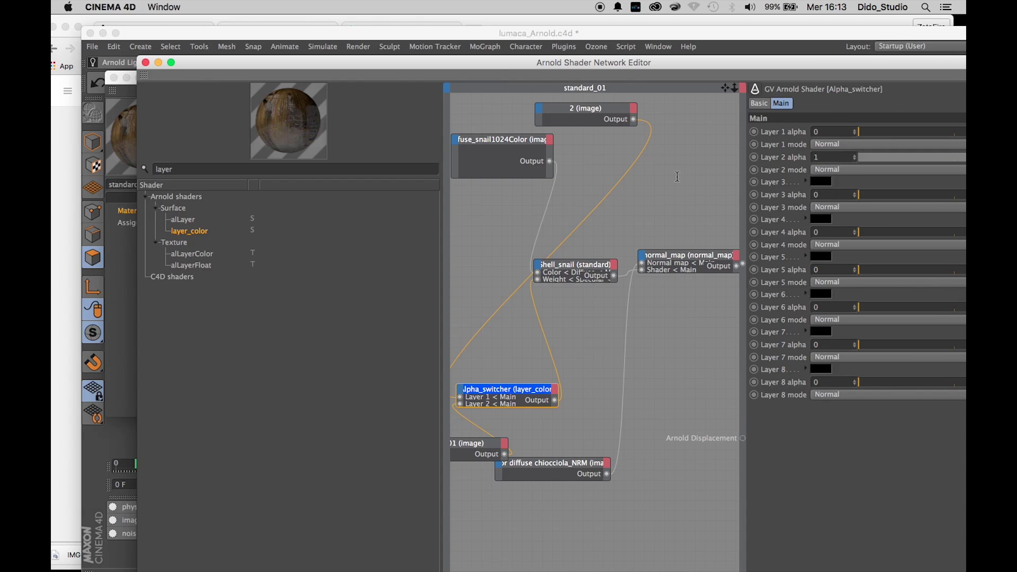
drag(571, 125, 448, 331)
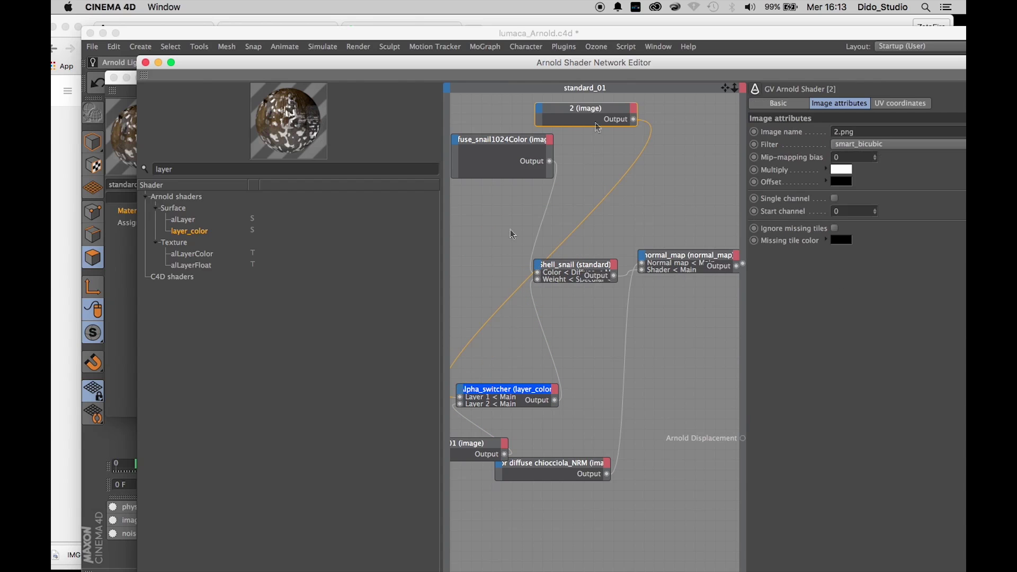
- Close the Material Editor, apply the standard_01 material to the snail shell and start the IPR render
drag(643, 62, 963, 419)
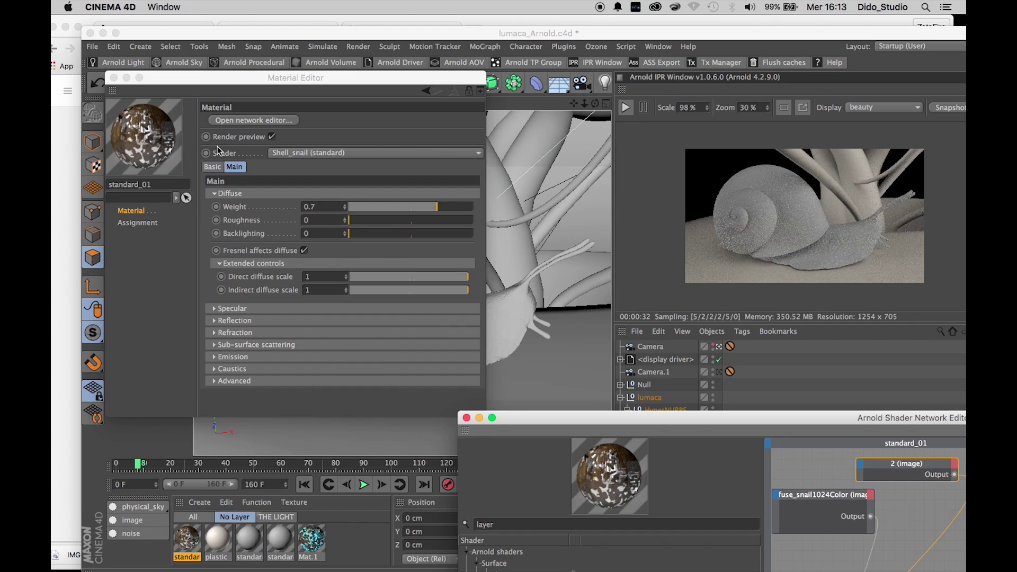
click(114, 78)
click(195, 538)
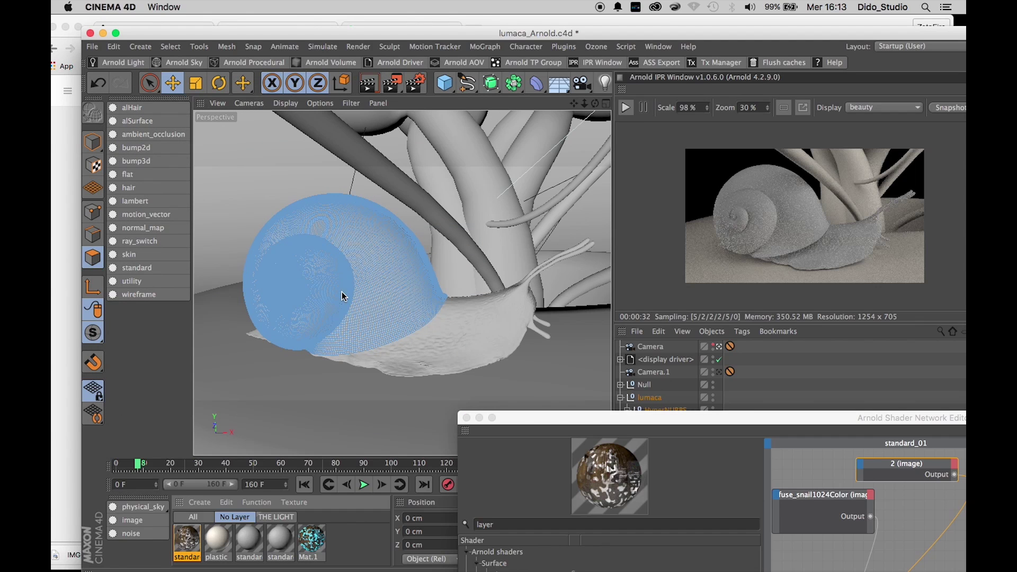
click(626, 109)
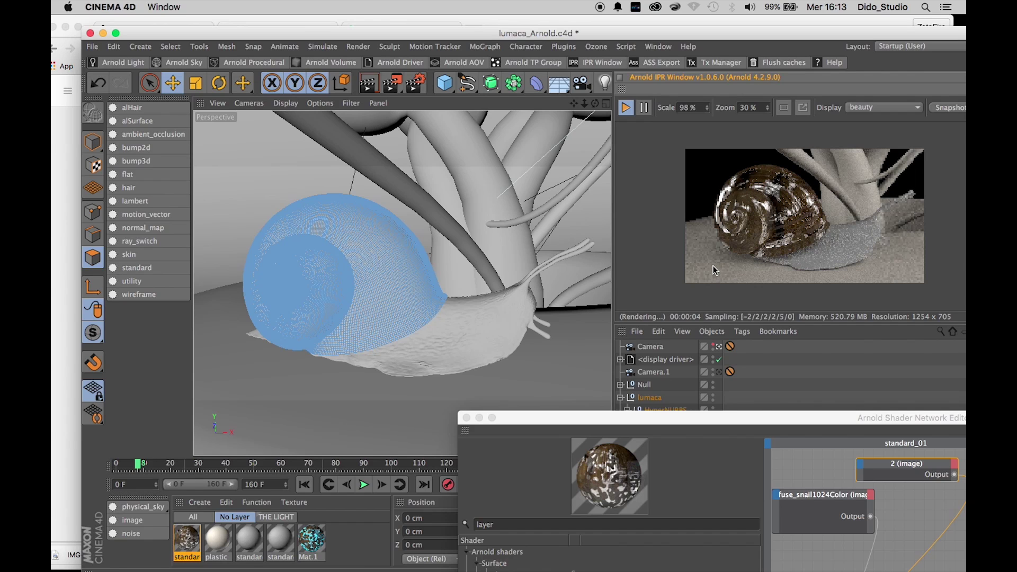
- Add an Arnold Parameters tag to the snail shell.2 object
click(595, 415)
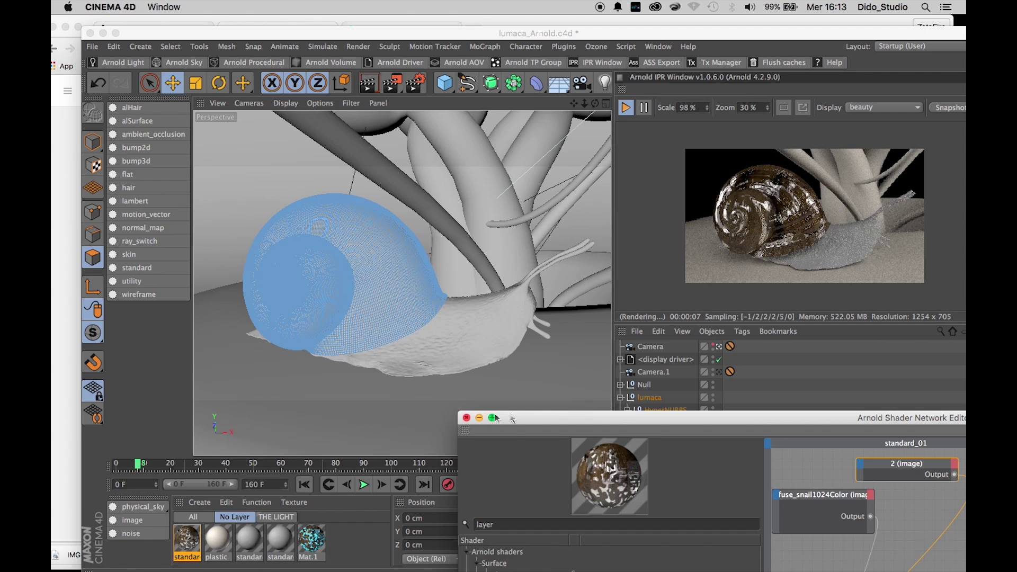
drag(534, 418, 219, 528)
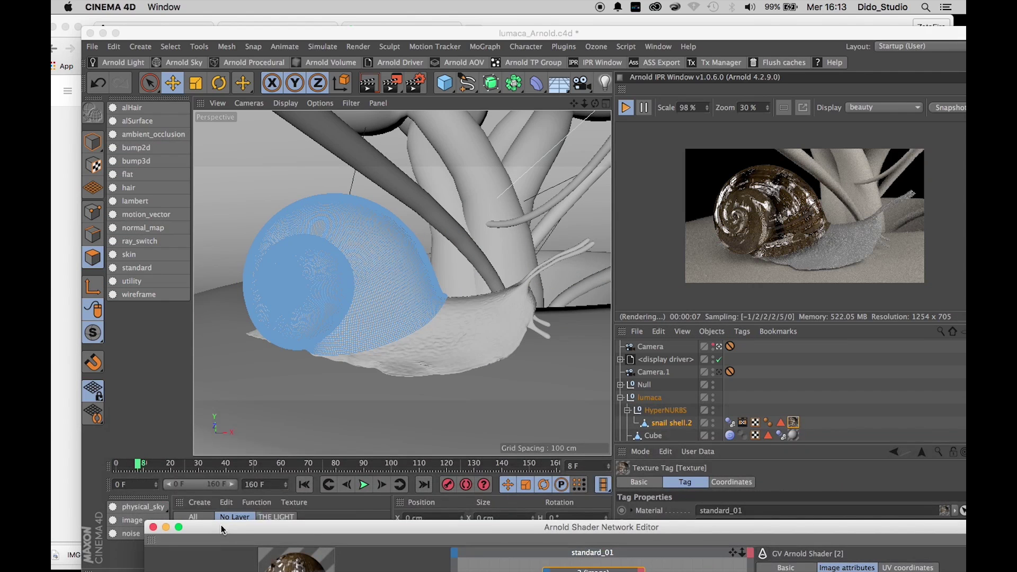
right_click(673, 425)
mouse_move(796, 58)
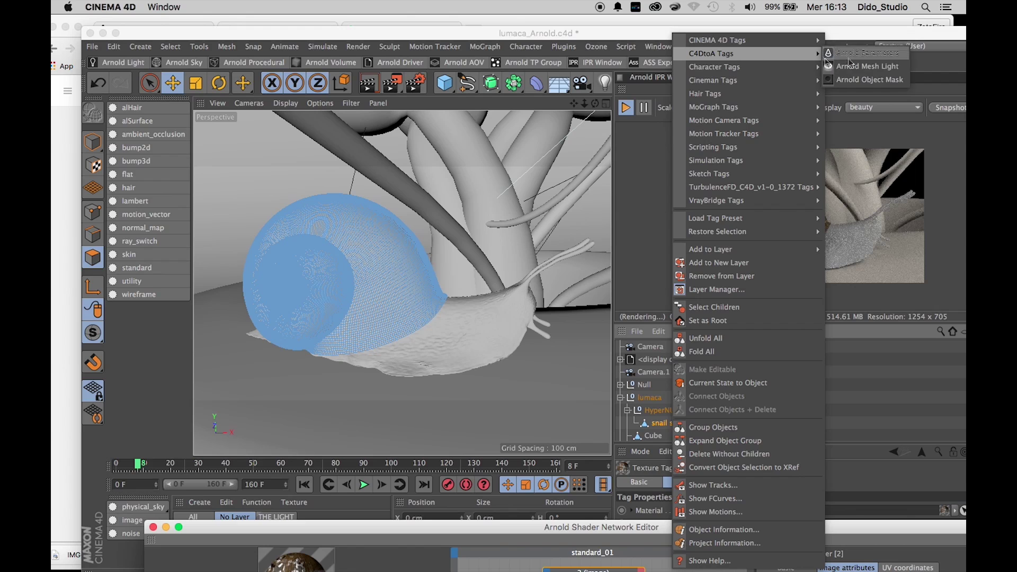
click(867, 53)
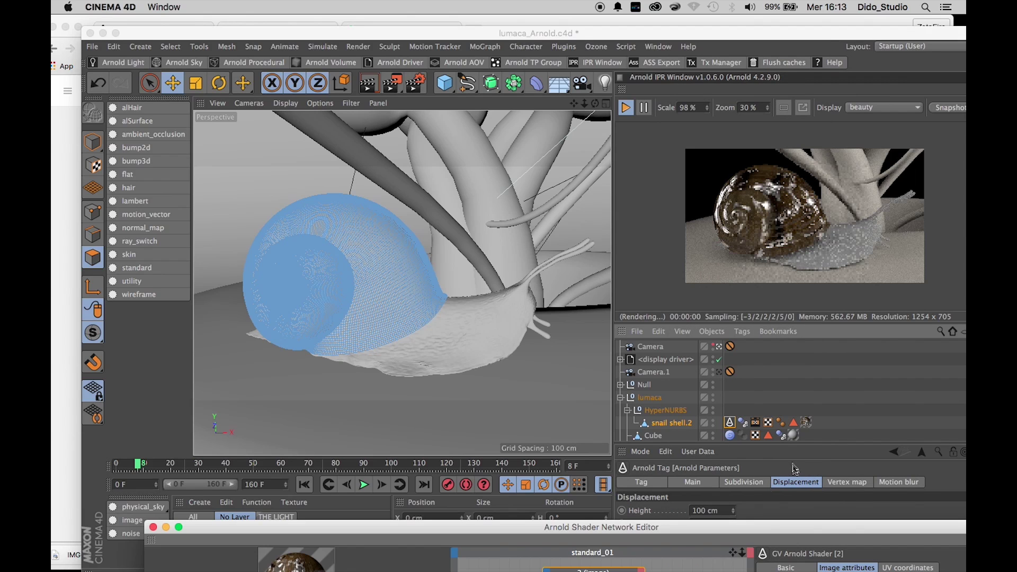
- Set the displacement height in the shell's Arnold Parameters tag to 0.1 cm
click(710, 510)
key(BackSpace)
text(0)
key(Return)
text(0)
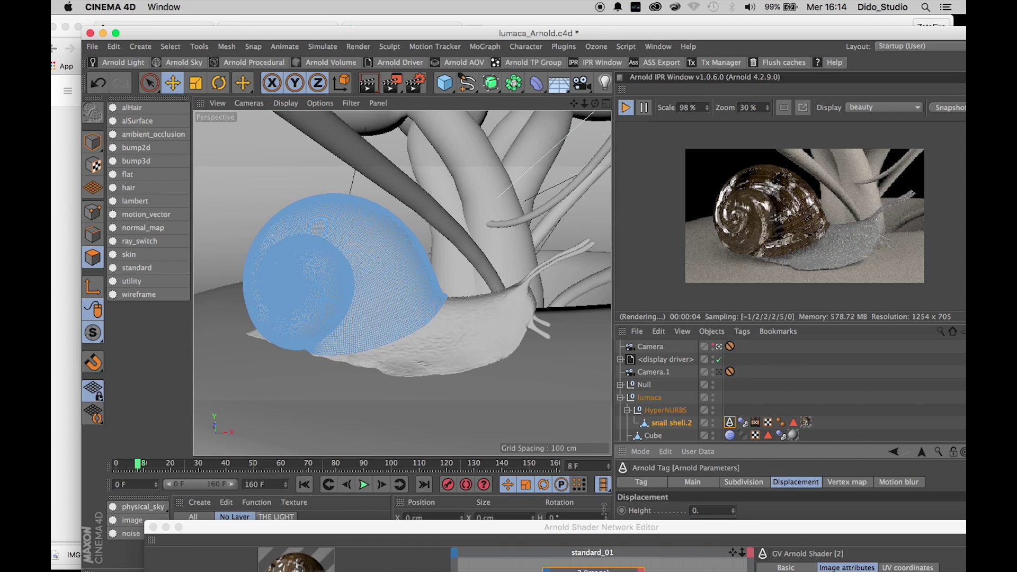
text(.1)
key(Return)
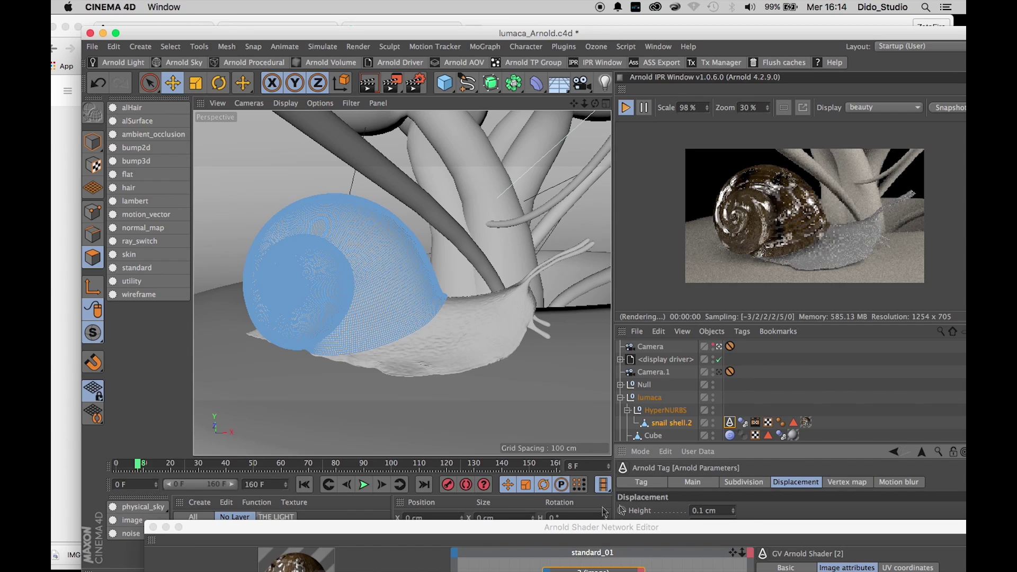
- Stop the IPR render and bring the Arnold Shader Network Editor back into full view
drag(630, 536, 638, 377)
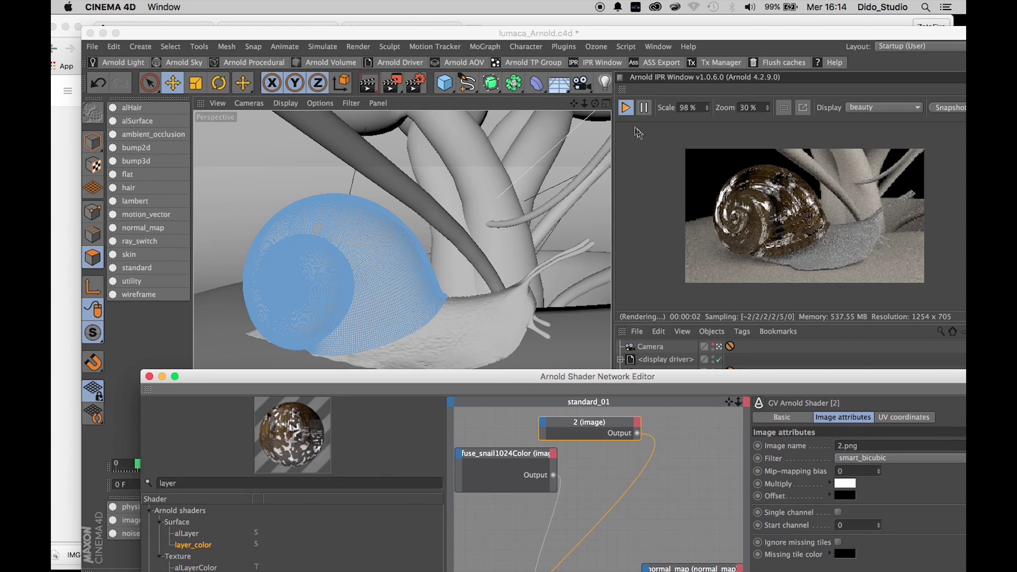
click(625, 109)
drag(613, 382, 616, 91)
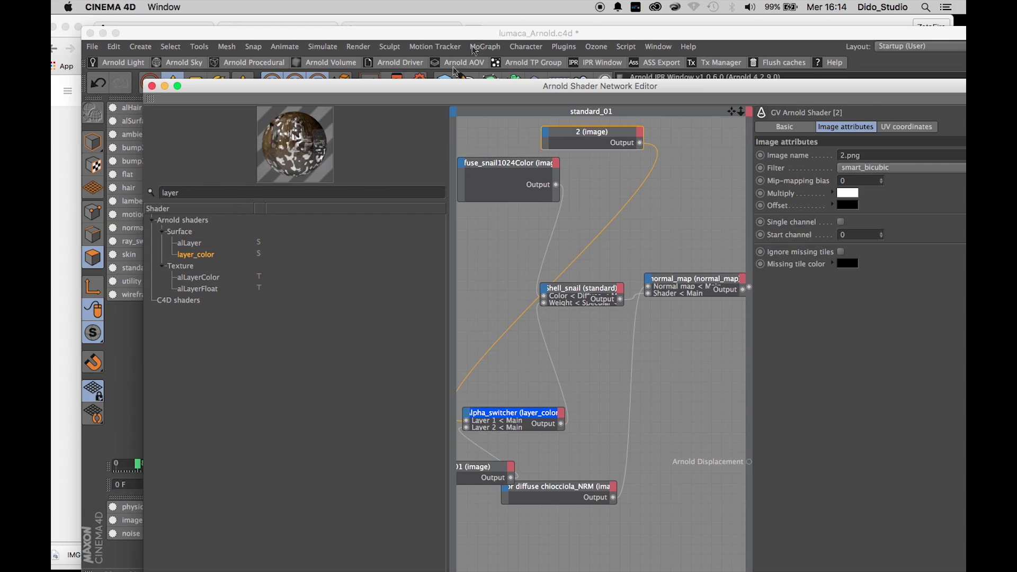
drag(464, 90, 372, 412)
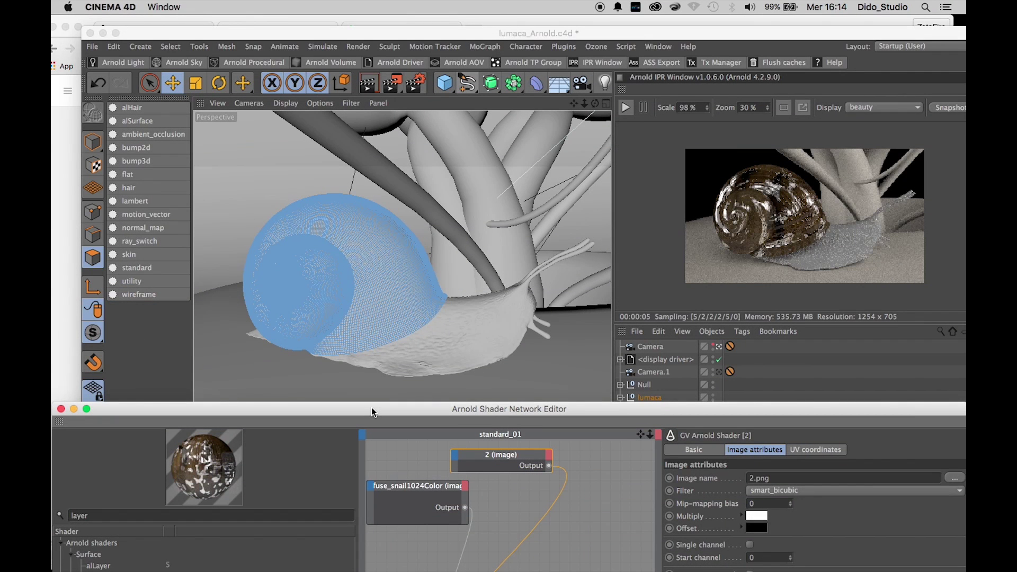
drag(372, 413, 448, 93)
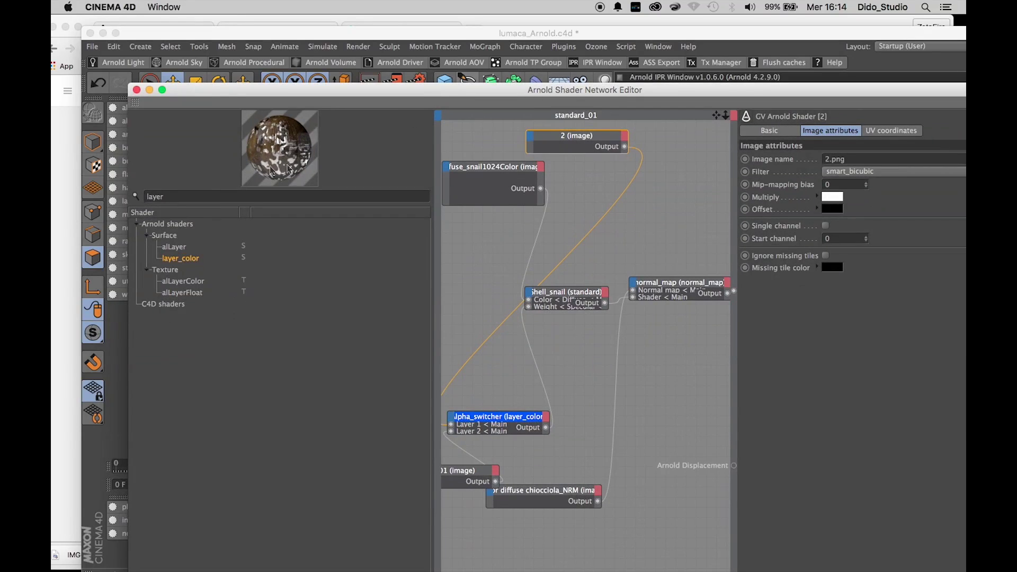
- Find the ramp_rgb shader with the search term ramp and add it to the network below the diffuse image node
drag(210, 197, 73, 201)
key(BackSpace)
text(ramp)
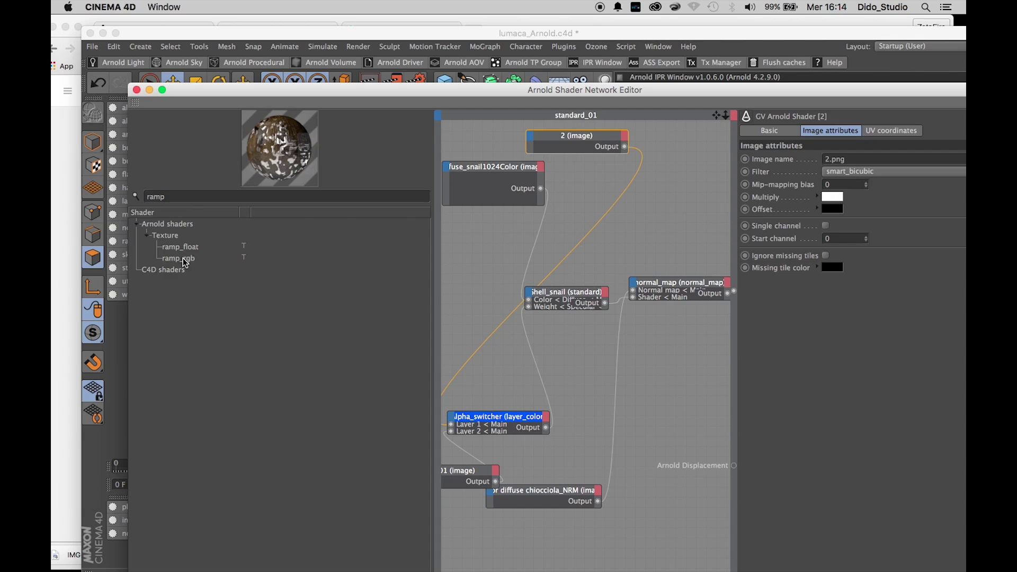
drag(185, 263, 467, 246)
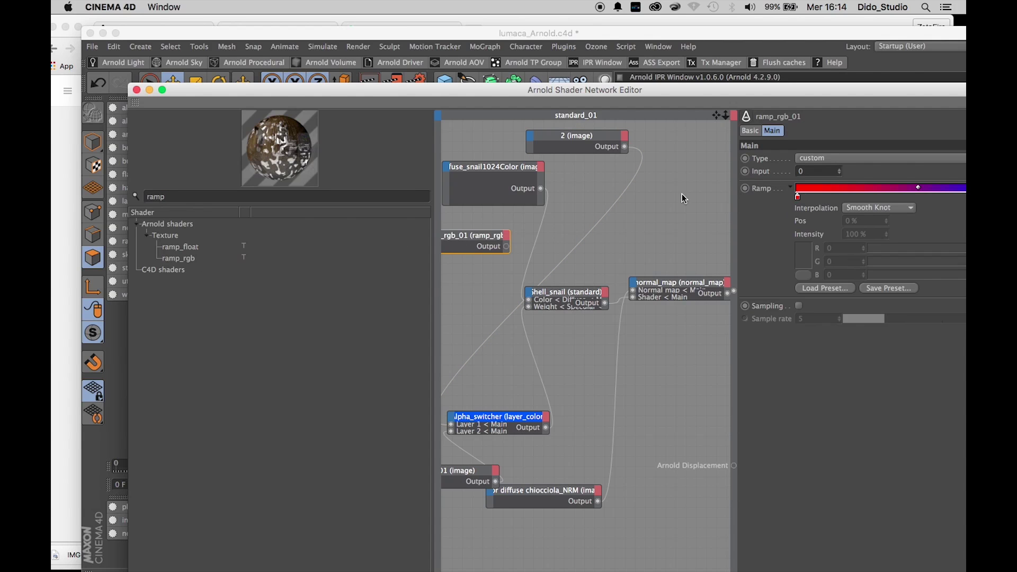
- Recolor the ramp_rgb gradient with a black start knot and a white end knot
double_click(798, 197)
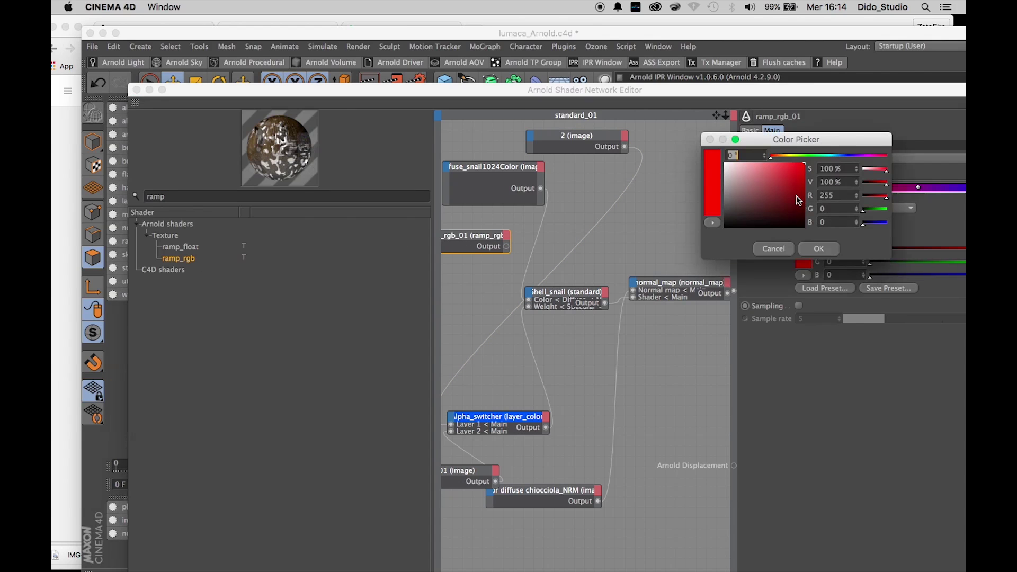
click(709, 231)
click(818, 248)
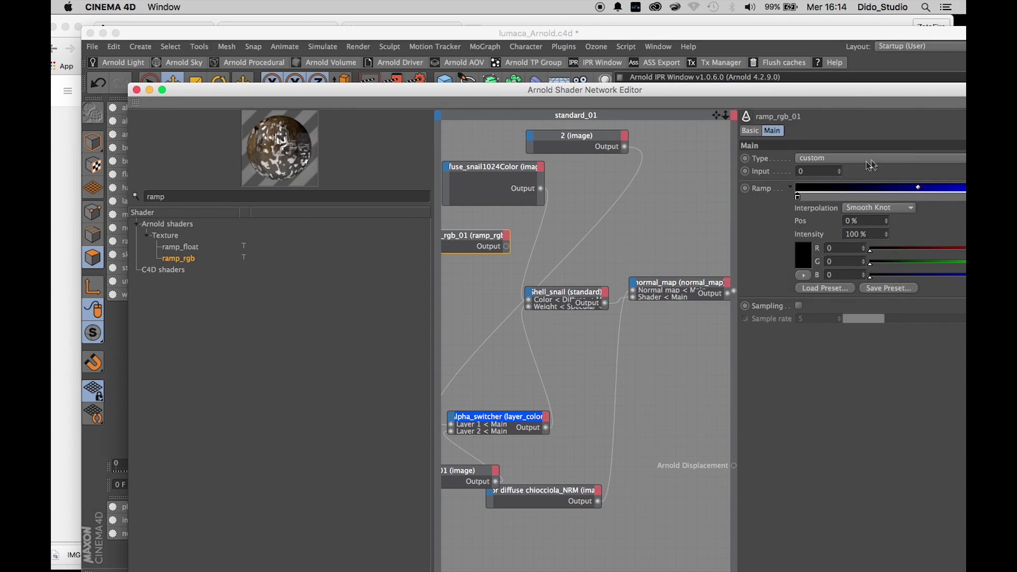
drag(865, 91, 677, 132)
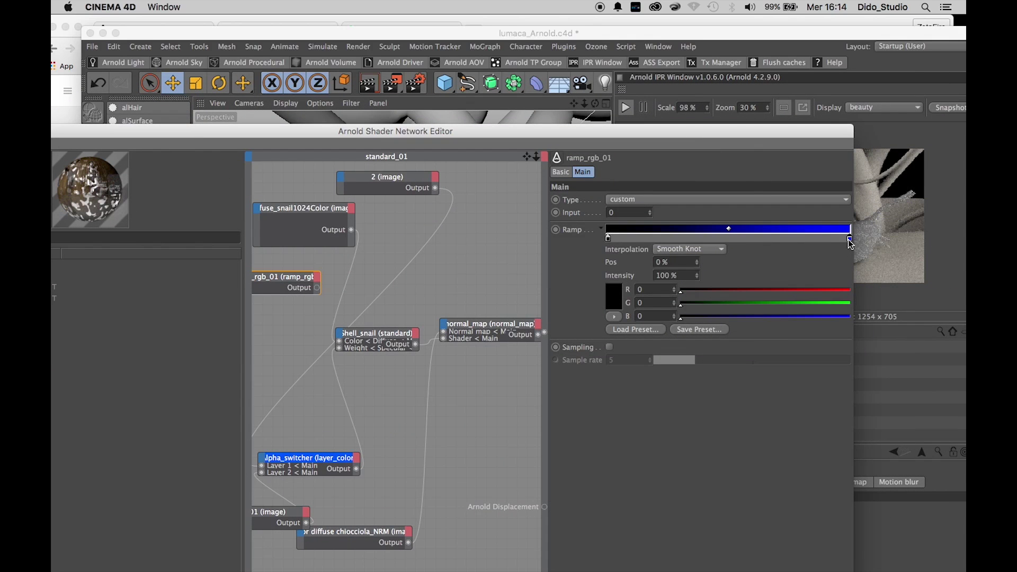
double_click(849, 239)
click(768, 202)
click(869, 292)
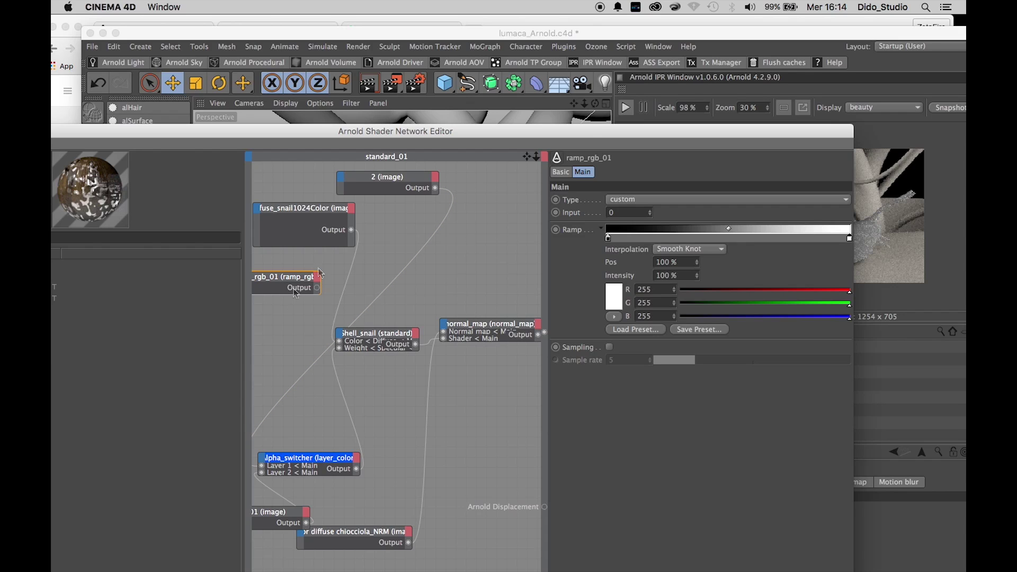
- Route Alpha_switcher through the ramp_rgb Input into the specular weight of Shell_snail, and move Shell_snail up beside the diffuse image node
drag(343, 393, 234, 278)
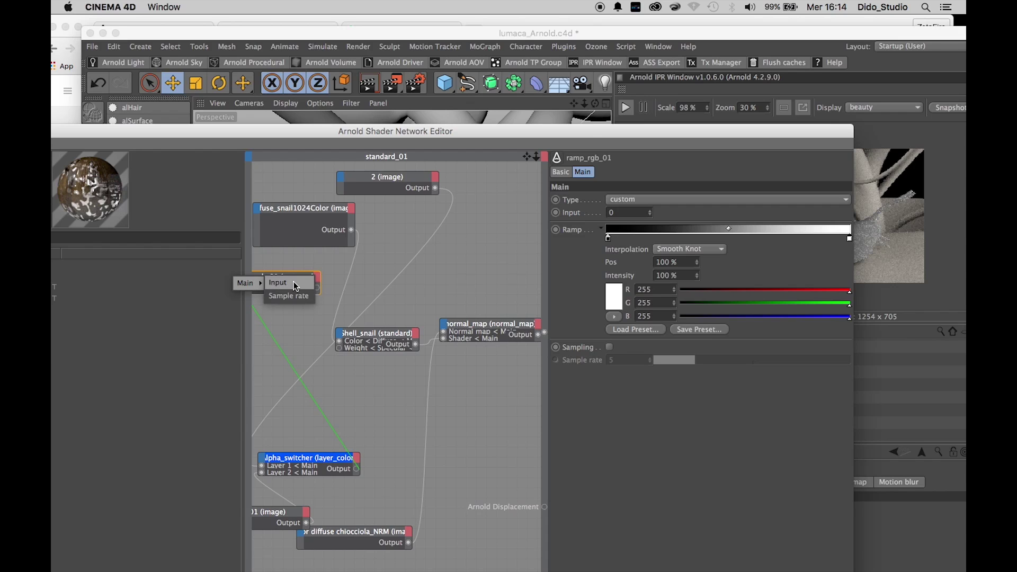
click(286, 286)
drag(332, 319, 437, 210)
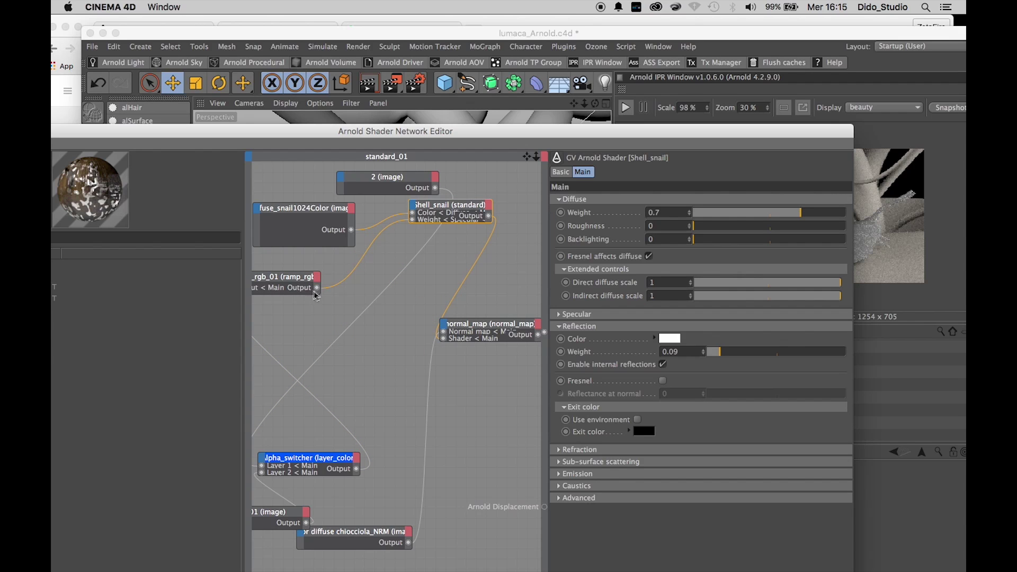
- Connect the ramp_rgb output to Arnold Displacement and run the IPR render to check the shell
drag(320, 293, 545, 508)
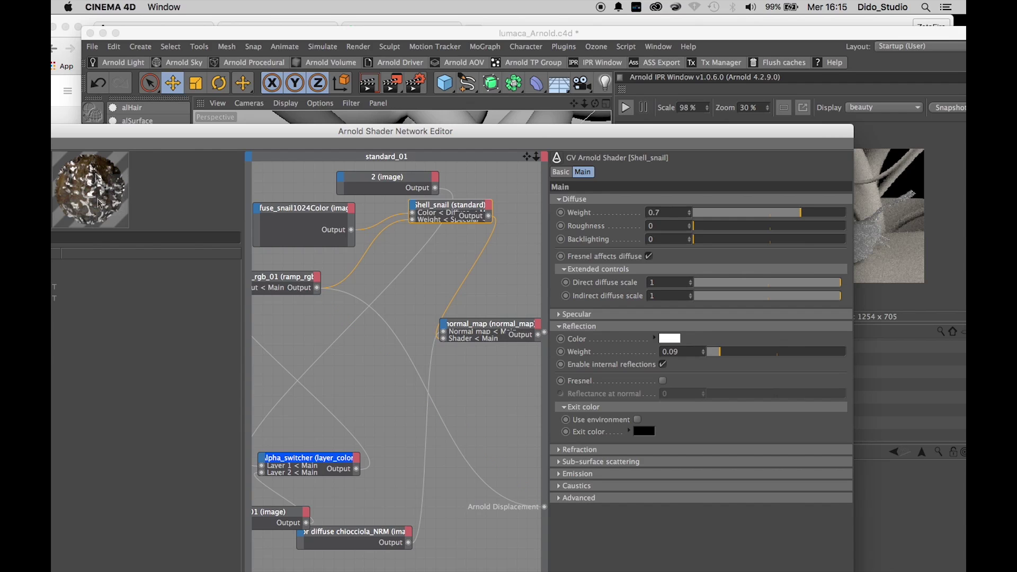
drag(119, 135, 281, 256)
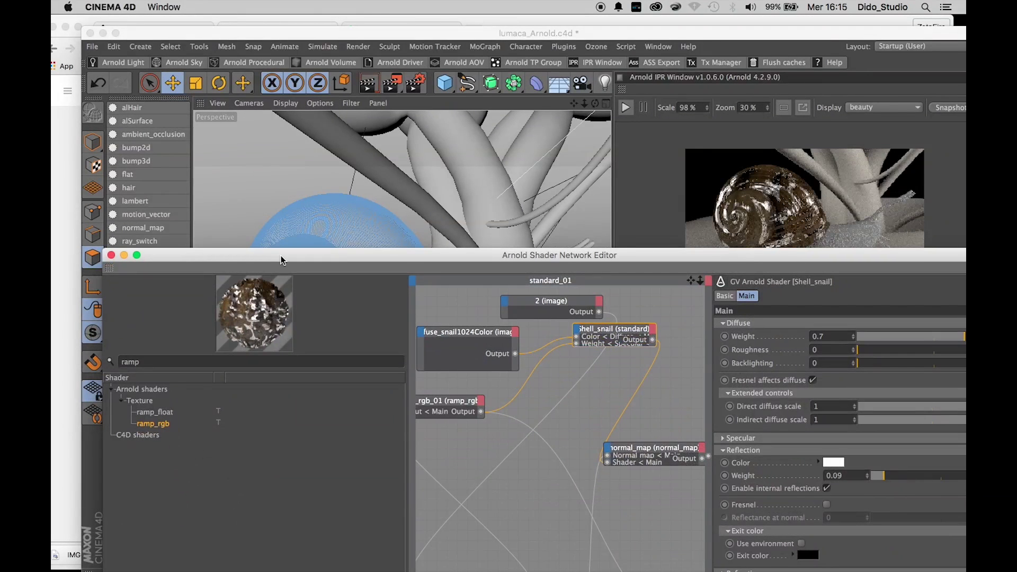
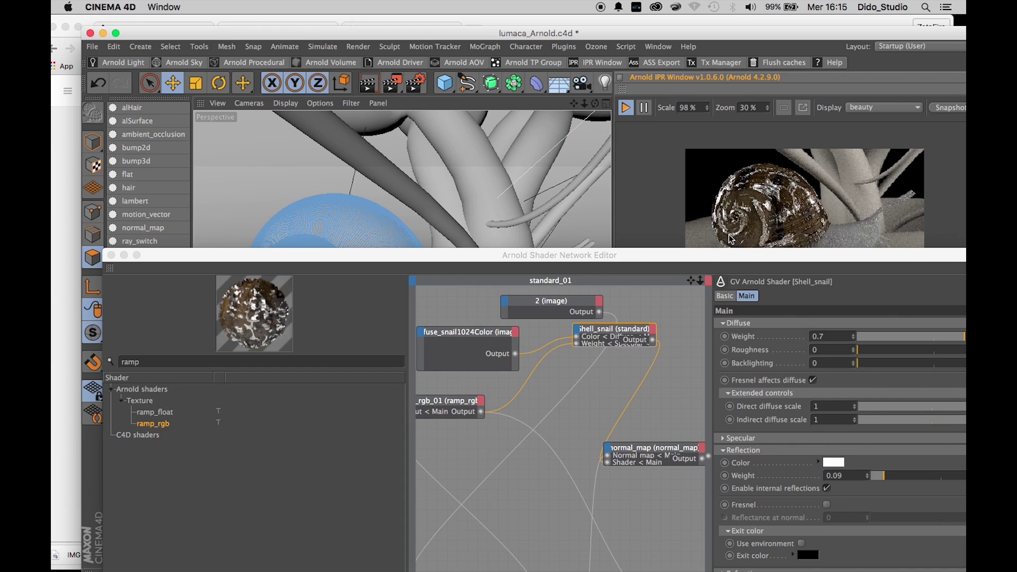
drag(775, 256, 769, 378)
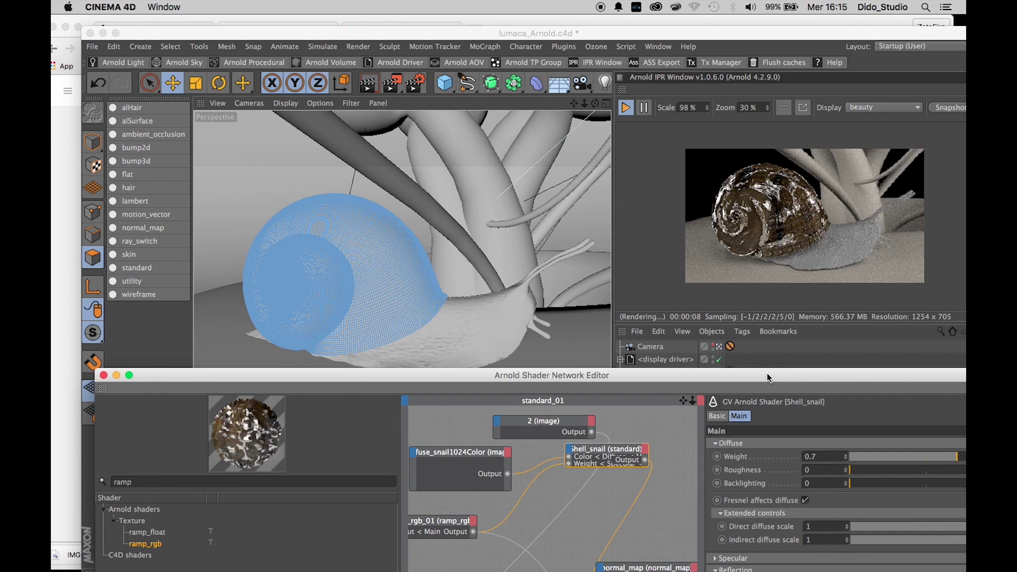
drag(764, 377, 728, 244)
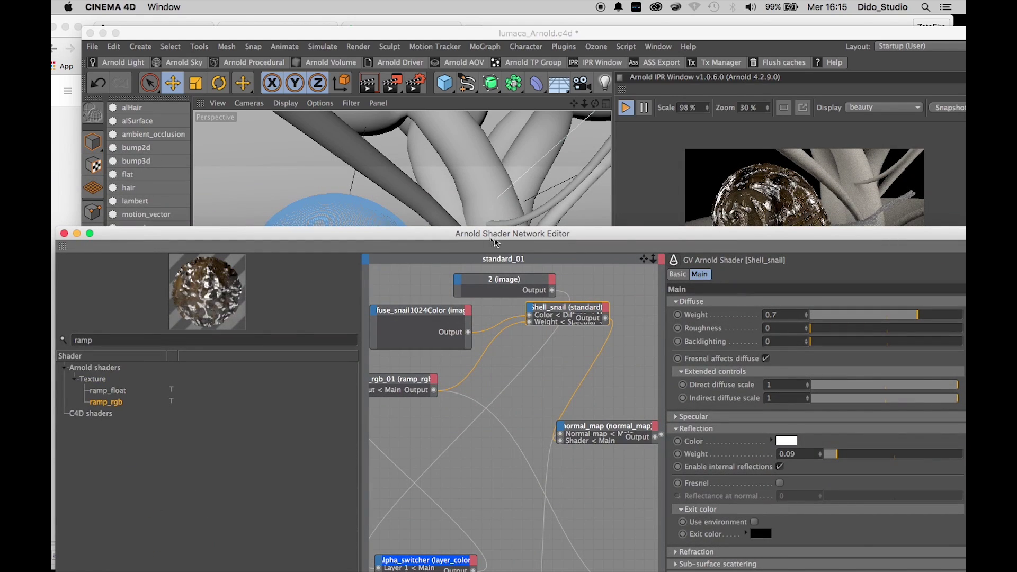
- Set the displacement height in the shell's Arnold Parameters tag to -0.5 cm and uncover the viewport
drag(513, 241, 98, 126)
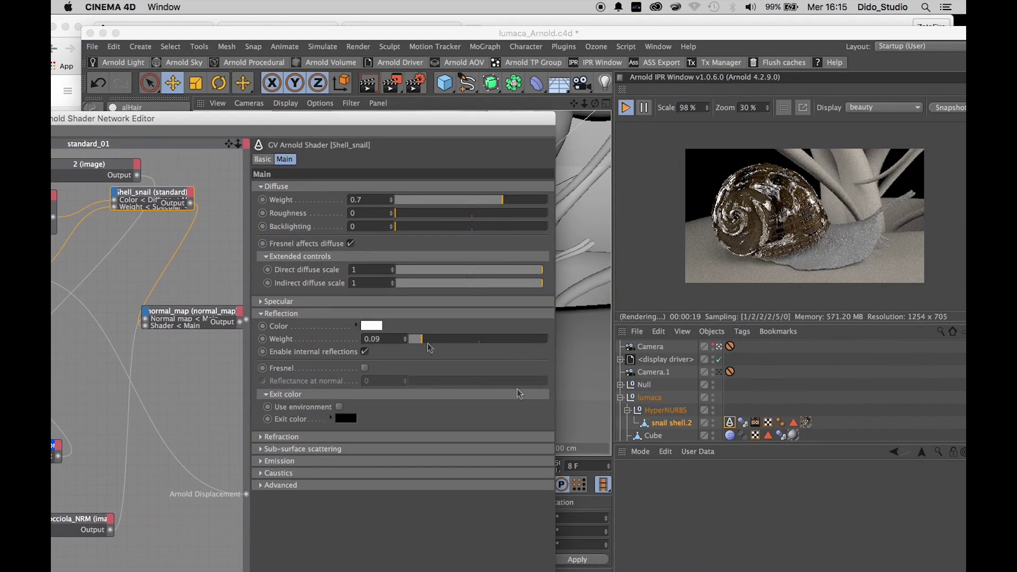
click(730, 422)
click(712, 510)
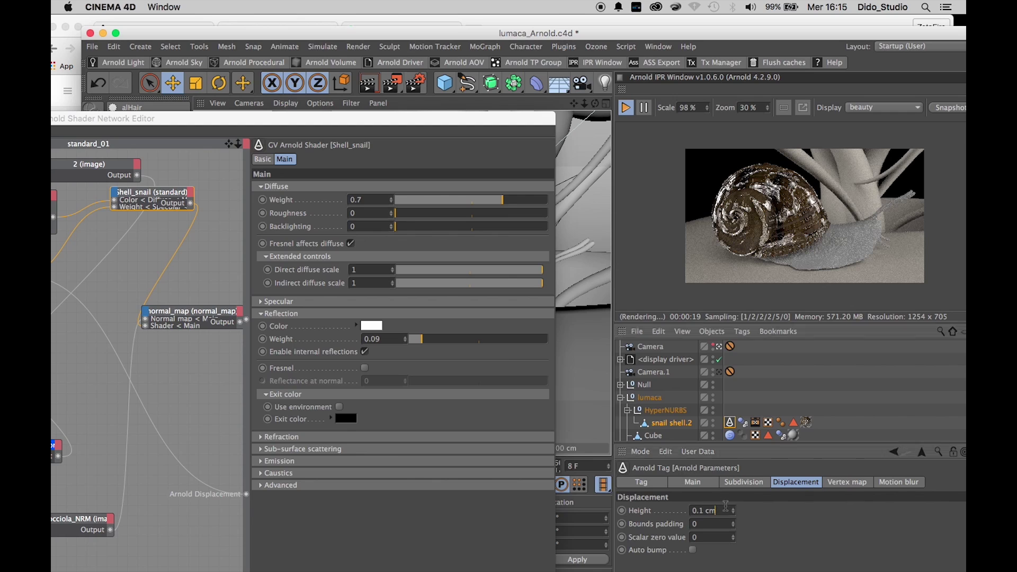
text(-)
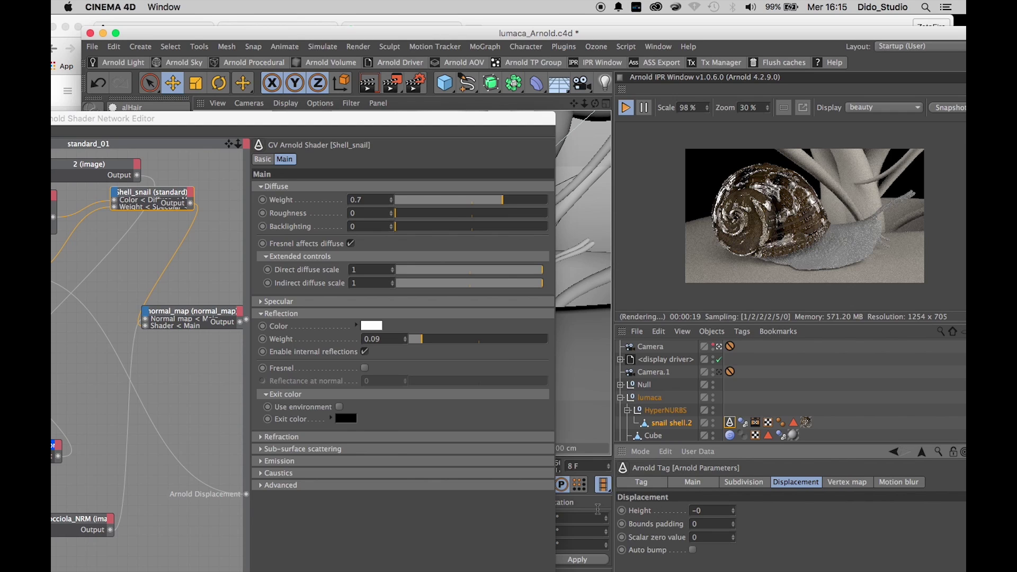
text(0.5)
key(Return)
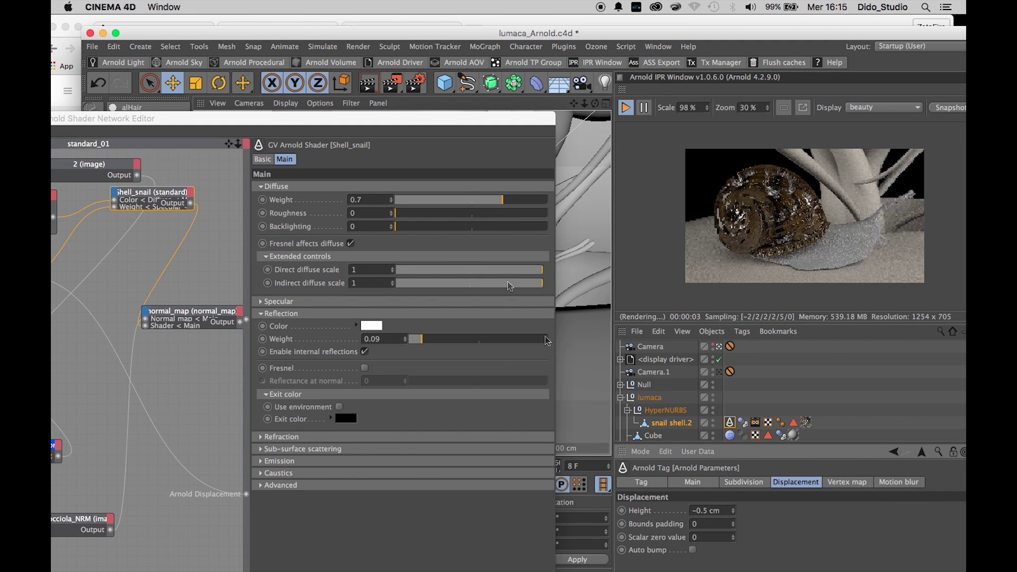
drag(434, 123, 758, 494)
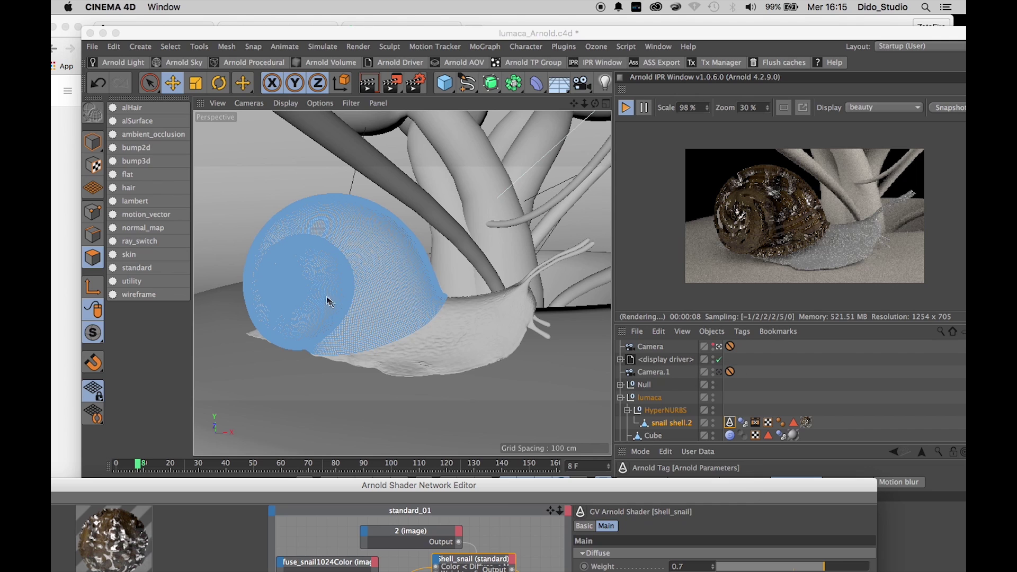
- Zoom in on the shell in the viewport and set the specular color of Shell_snail to red
click(329, 265)
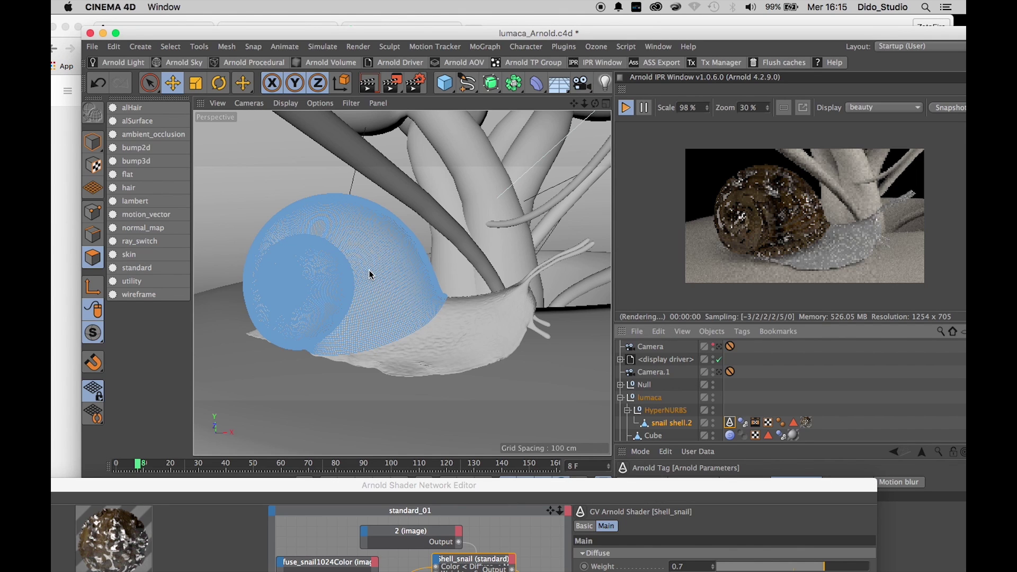
scroll(312, 258, up, 3)
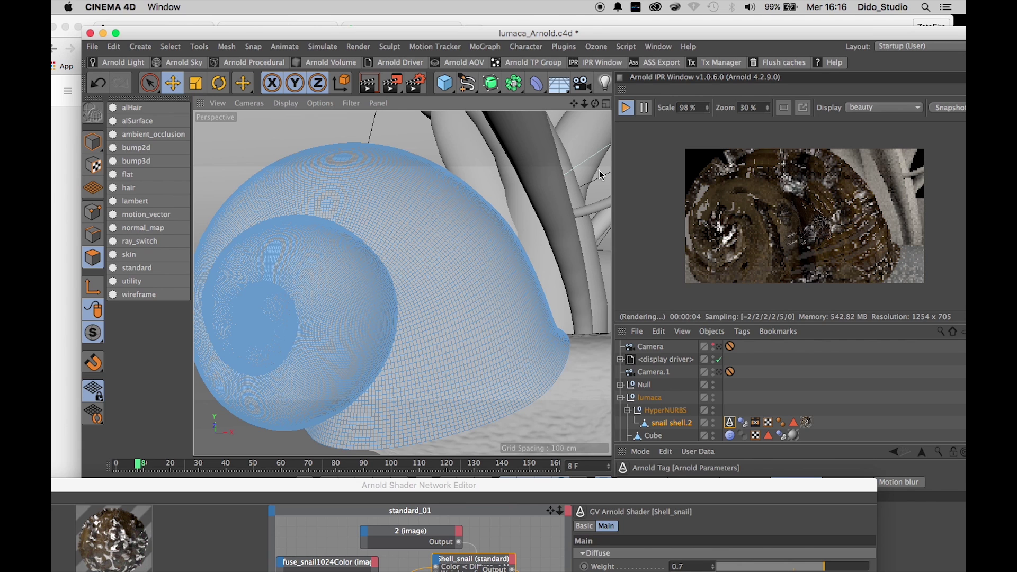
click(614, 490)
drag(613, 490, 663, 333)
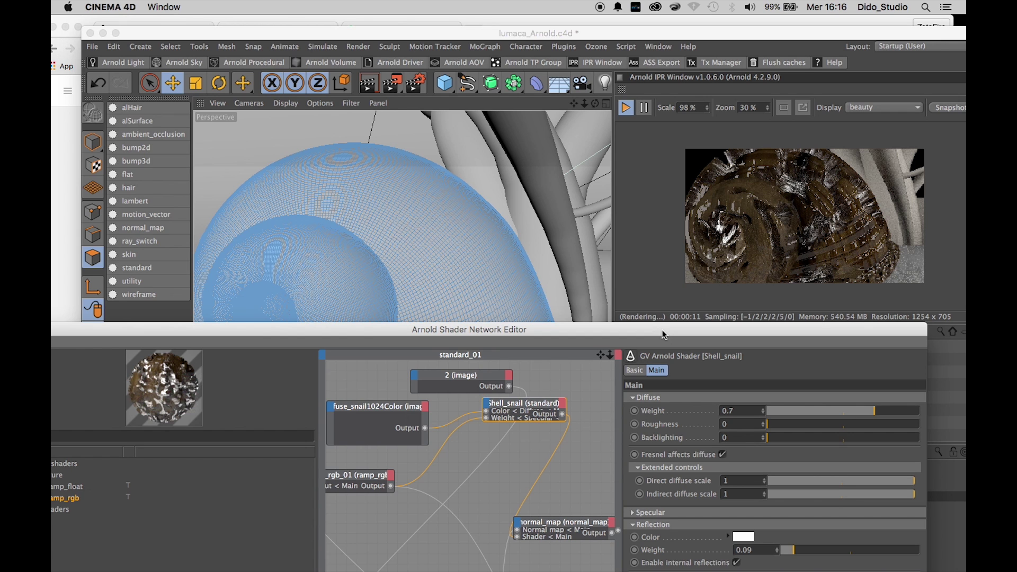
drag(665, 335, 636, 245)
click(636, 428)
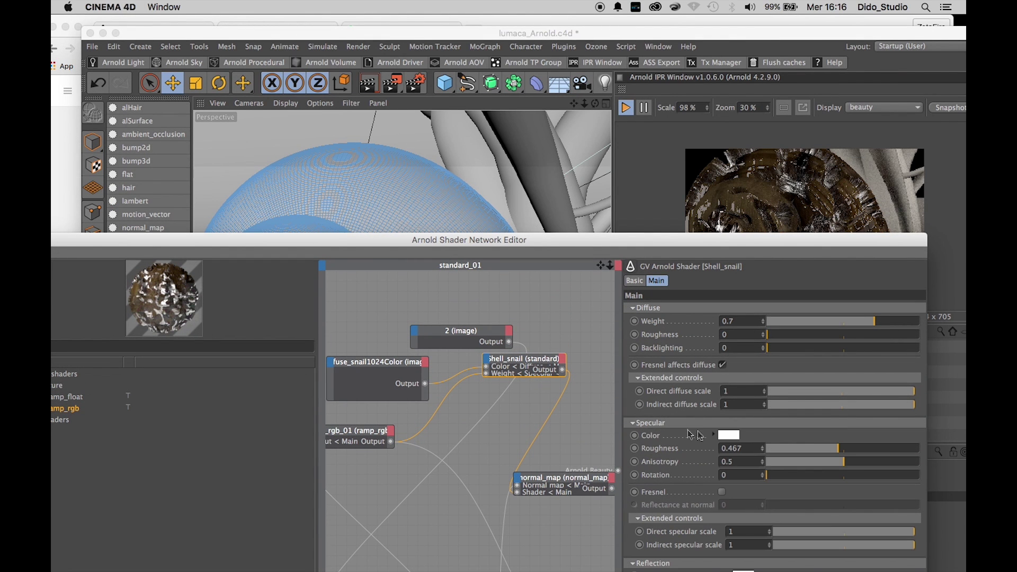
click(733, 435)
click(735, 400)
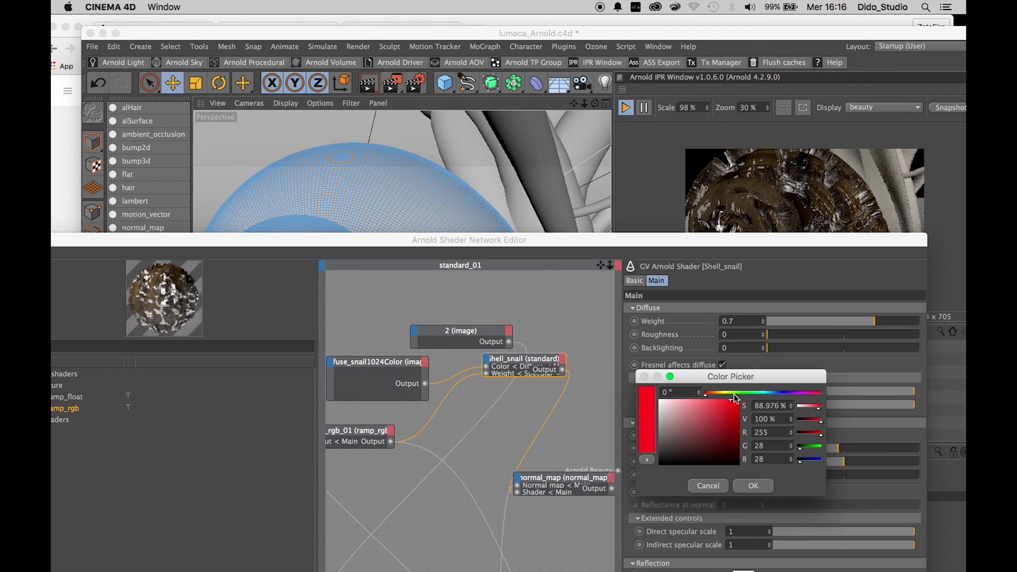
click(753, 485)
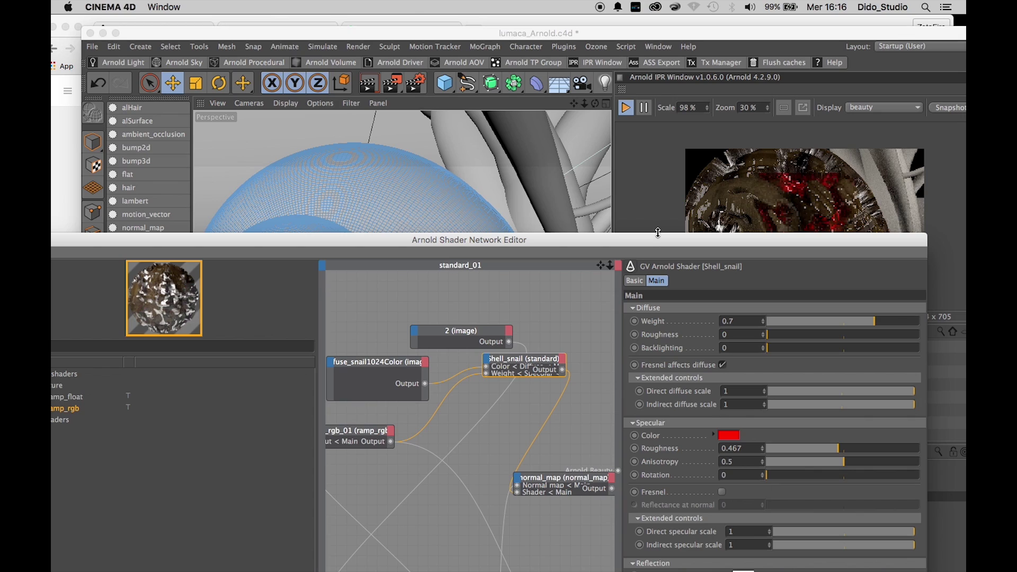
- Add a standard surface shader to the network between the ramp and Alpha_switcher, and set its diffuse weight to 0
drag(641, 244, 583, 288)
double_click(583, 288)
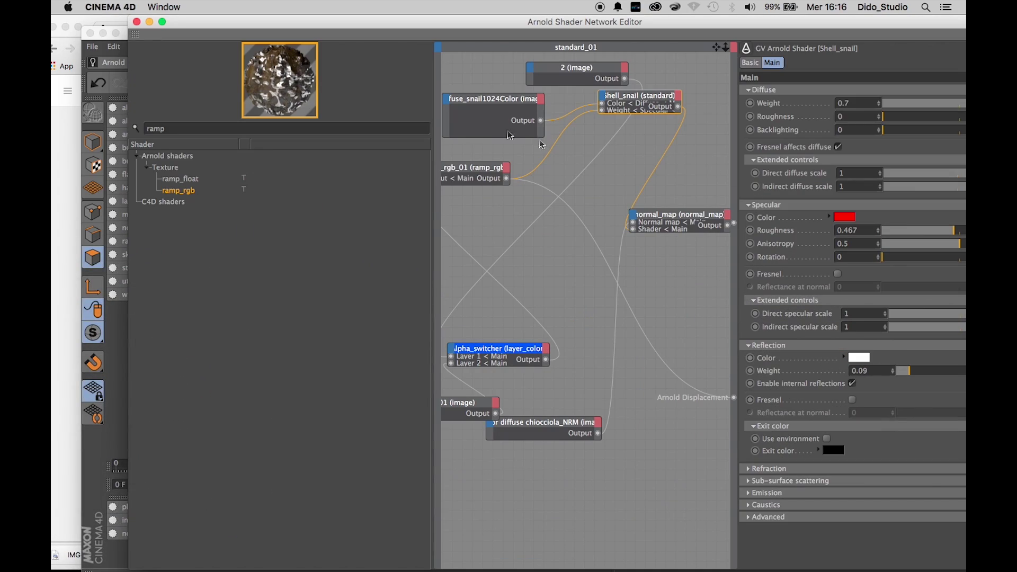
double_click(227, 127)
text(stand)
drag(171, 179, 539, 286)
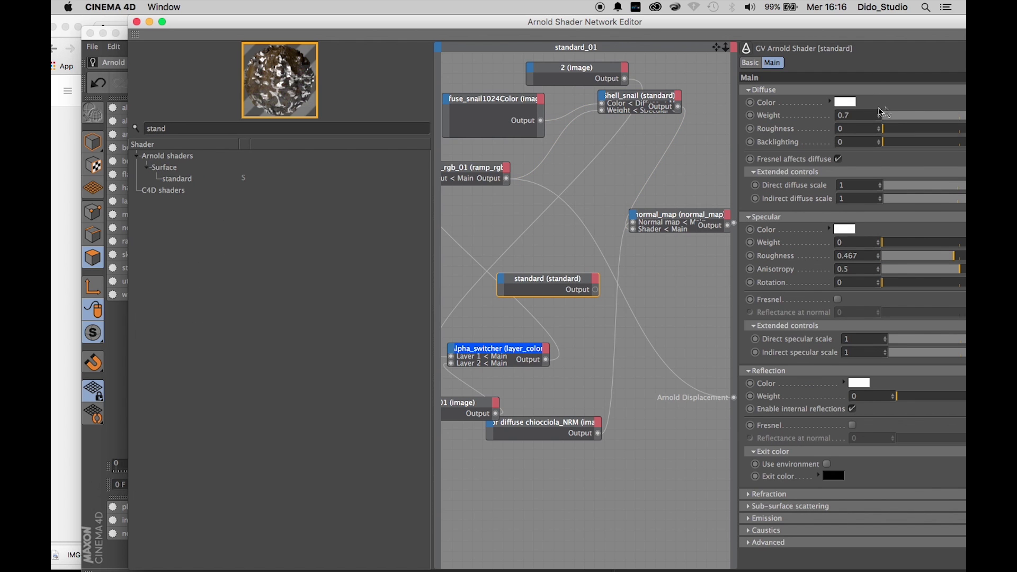
drag(897, 116, 856, 125)
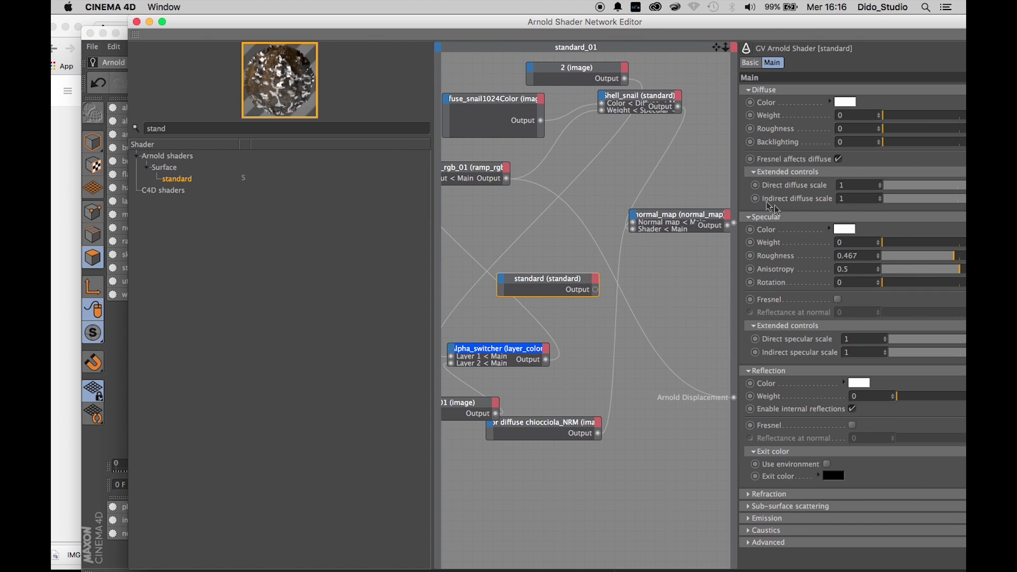
- Give the new standard shader a cyan emission color with an emission scale of 5
click(748, 218)
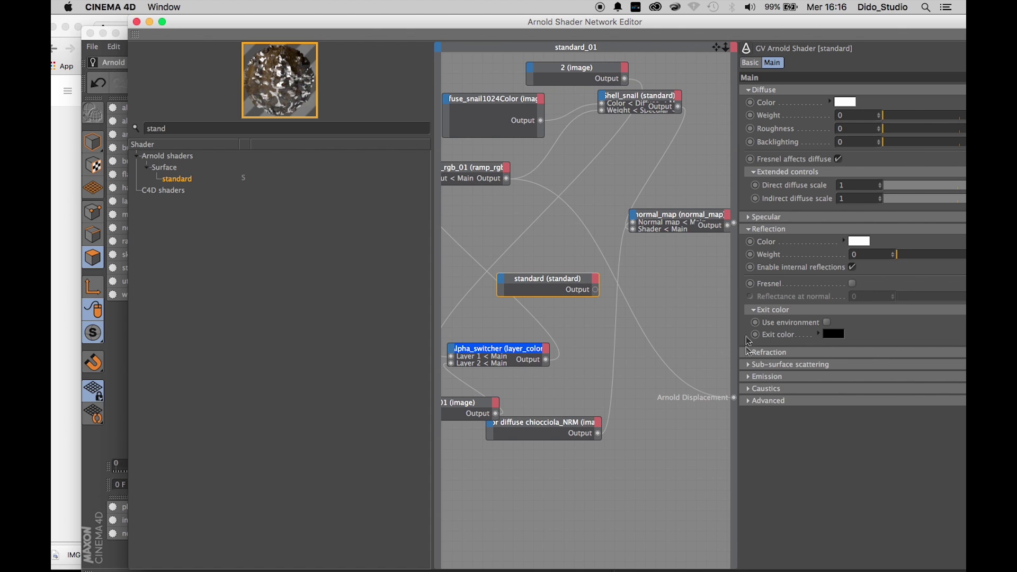
click(747, 376)
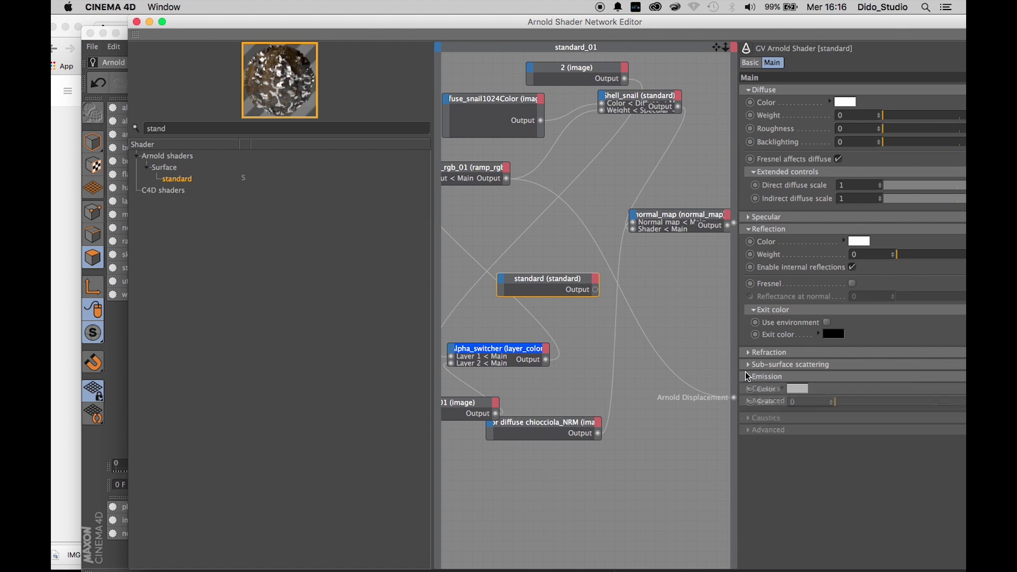
click(799, 392)
click(835, 351)
click(807, 362)
click(826, 446)
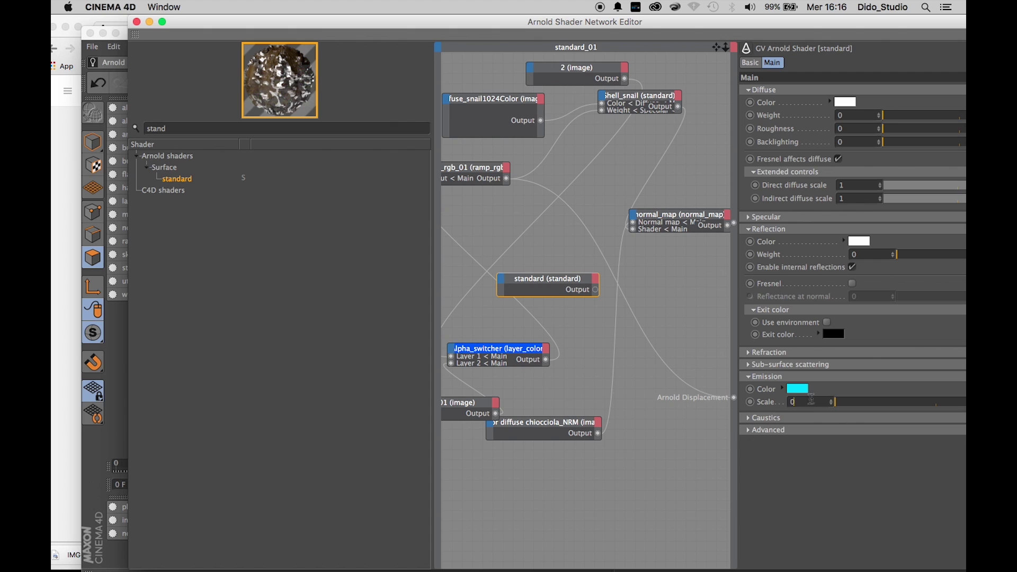
text(5)
key(Return)
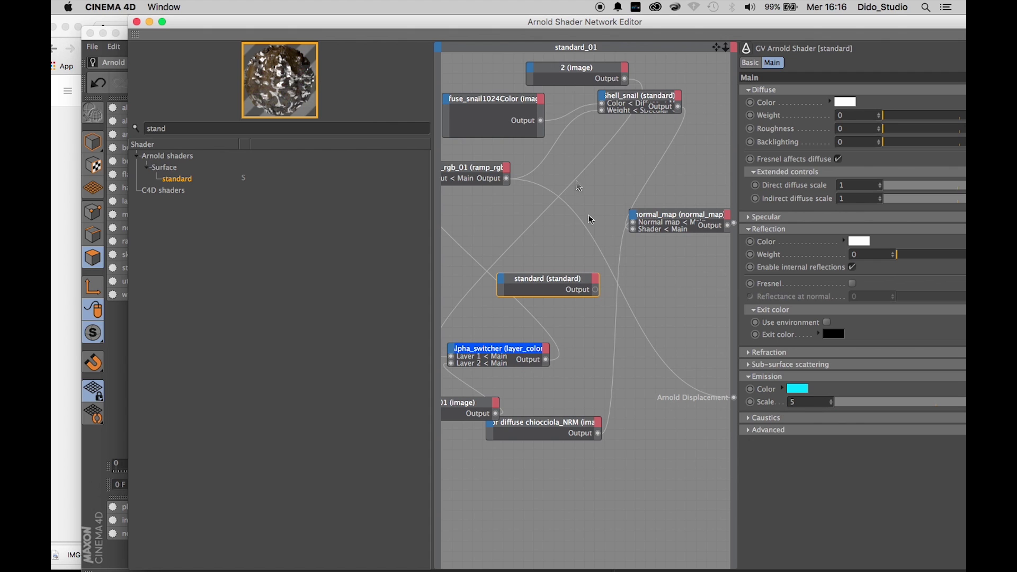
- Connect the standard shader's output to the specular color of Shell_snail and uncover the IPR render
drag(595, 289, 607, 102)
mouse_move(629, 102)
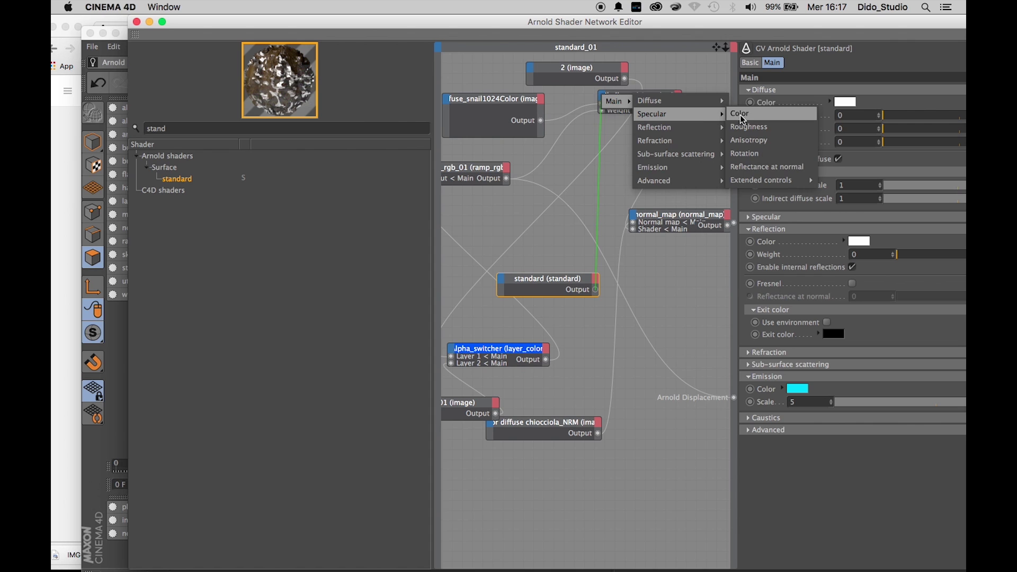
click(737, 115)
drag(702, 29, 531, 424)
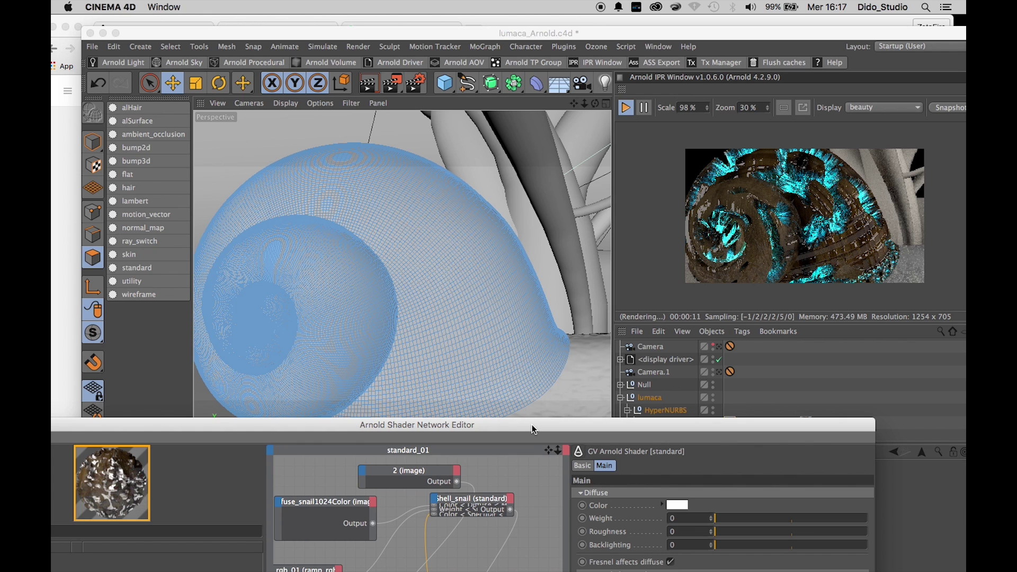
- Search the shaders for "colo" and add a color_correct node below Shell_snail
drag(533, 438, 723, 293)
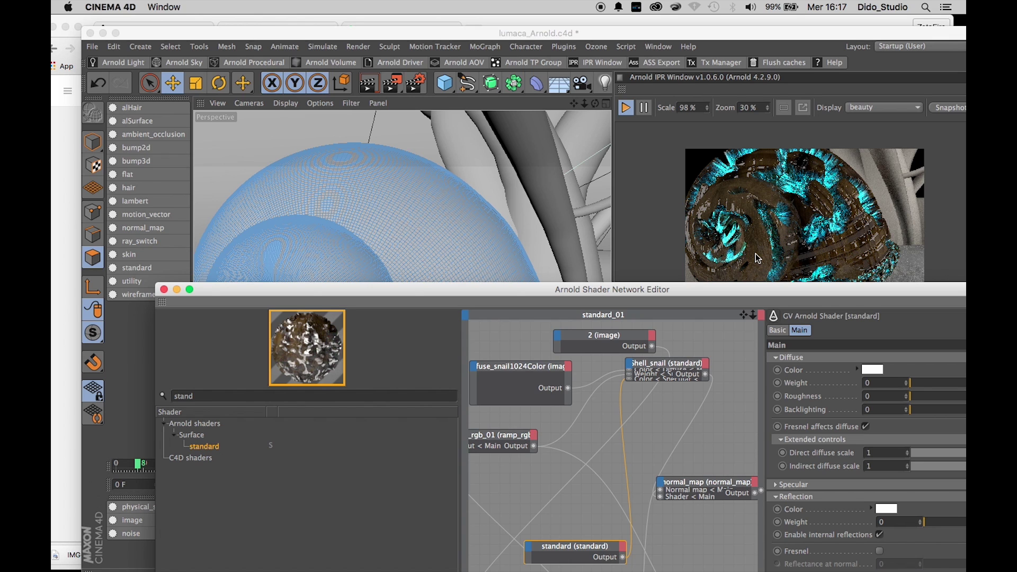
drag(306, 402, 162, 396)
key(BackSpace)
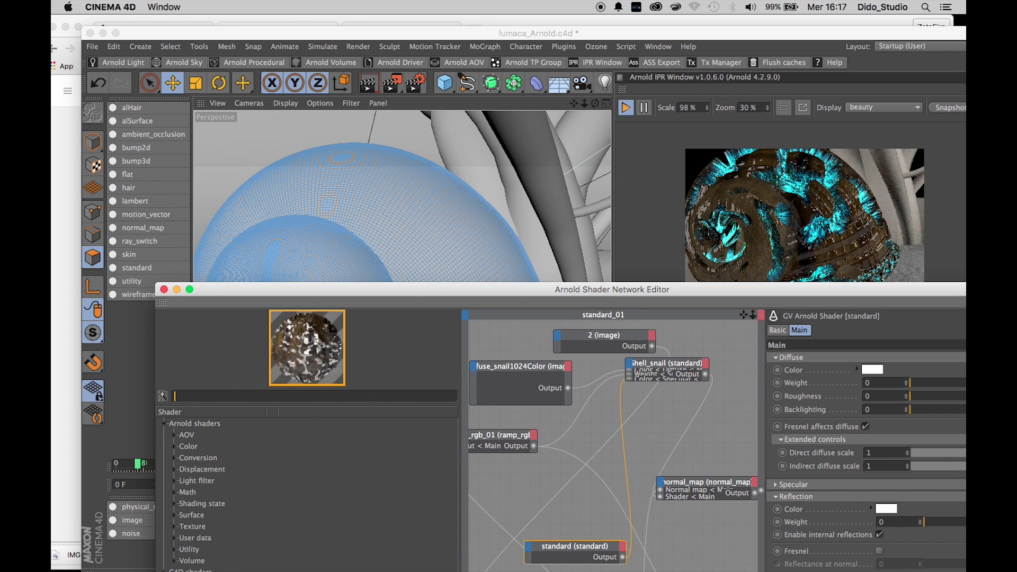
text(colo)
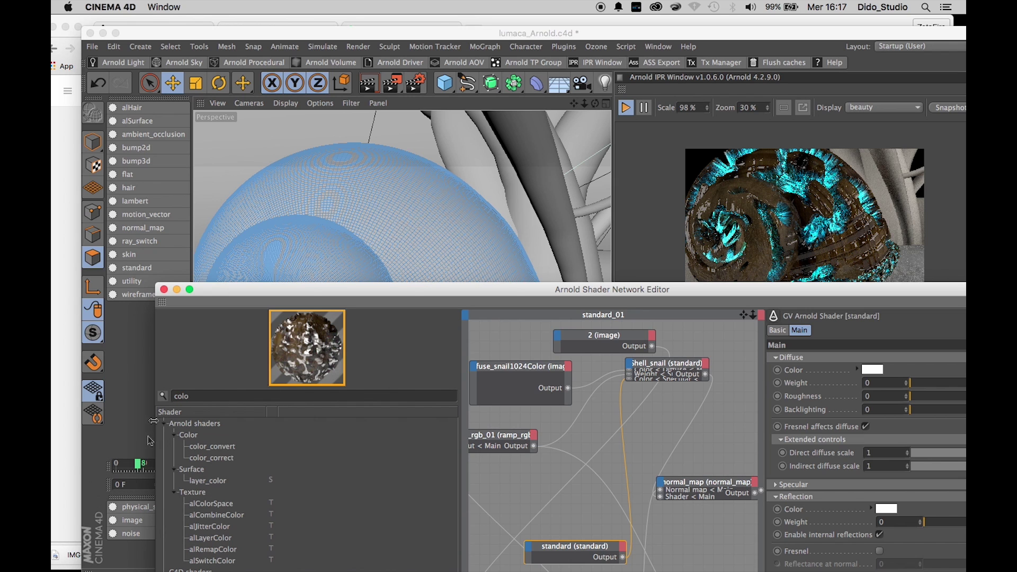
drag(213, 460, 644, 434)
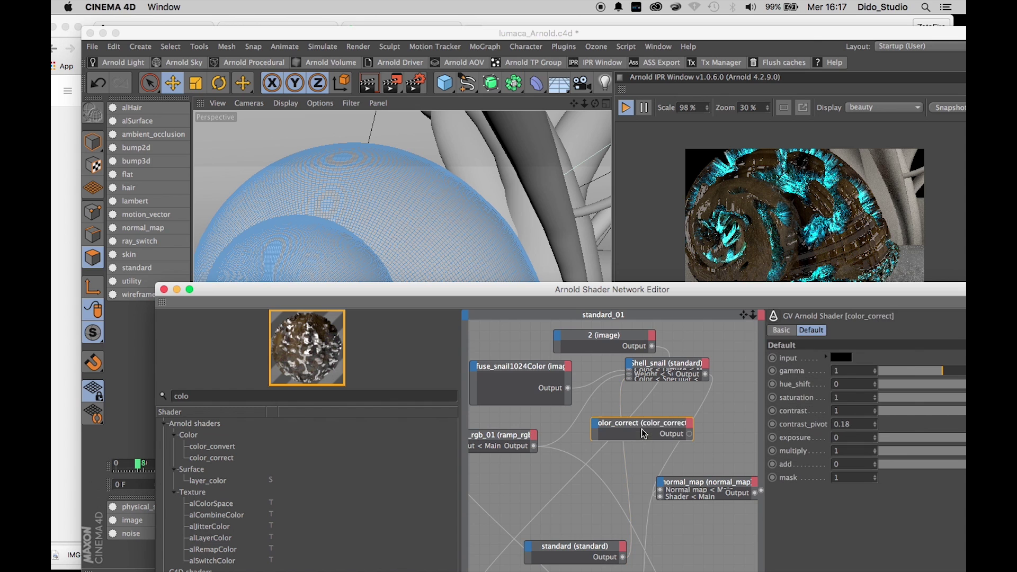
- Route the snail1024Color diffuse image through the color_correct input into the diffuse color of Shell_snail, and set the gamma to 0.67
drag(628, 369, 598, 427)
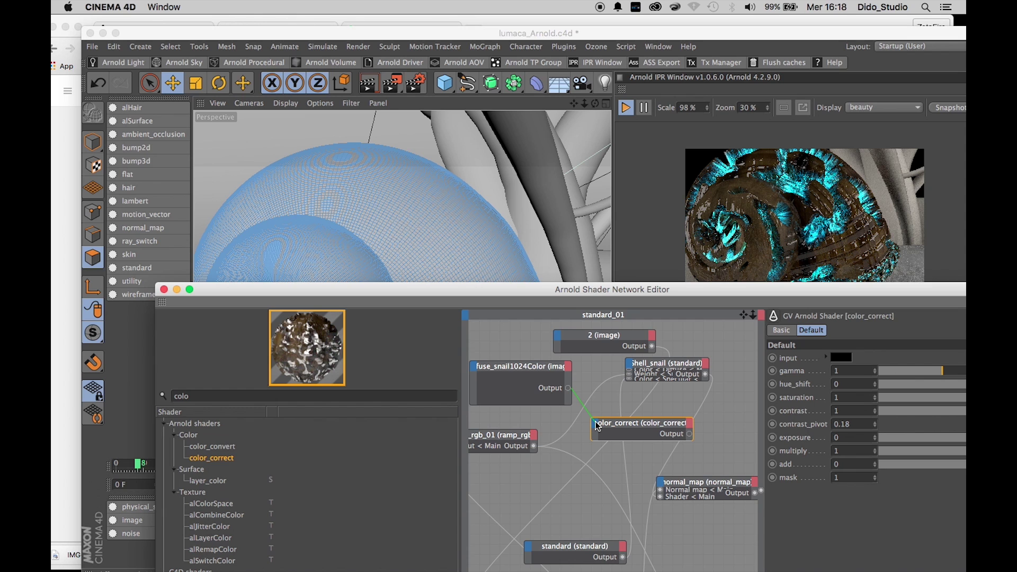
drag(598, 427, 604, 430)
click(655, 428)
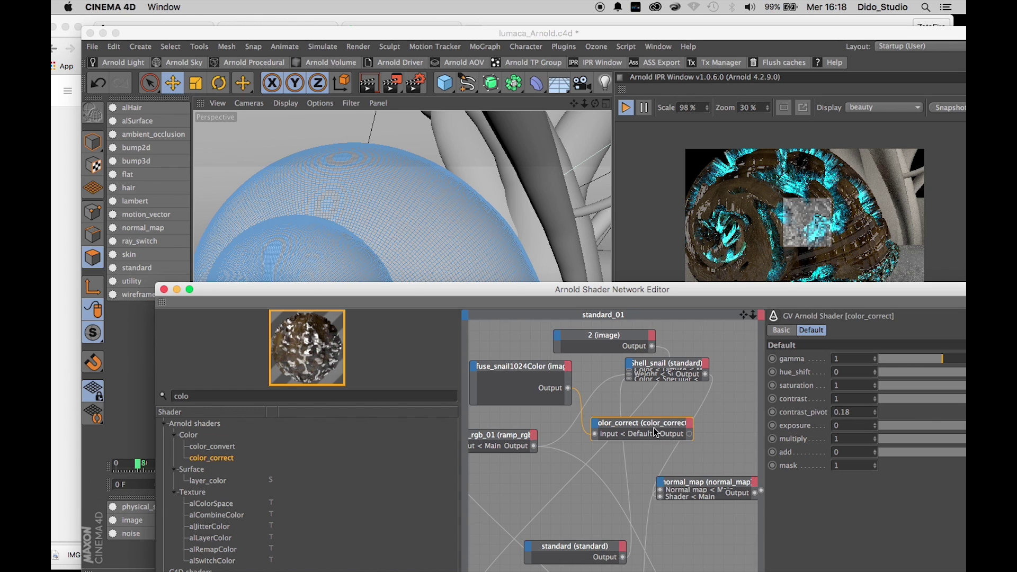
drag(690, 435, 720, 427)
drag(599, 393, 631, 374)
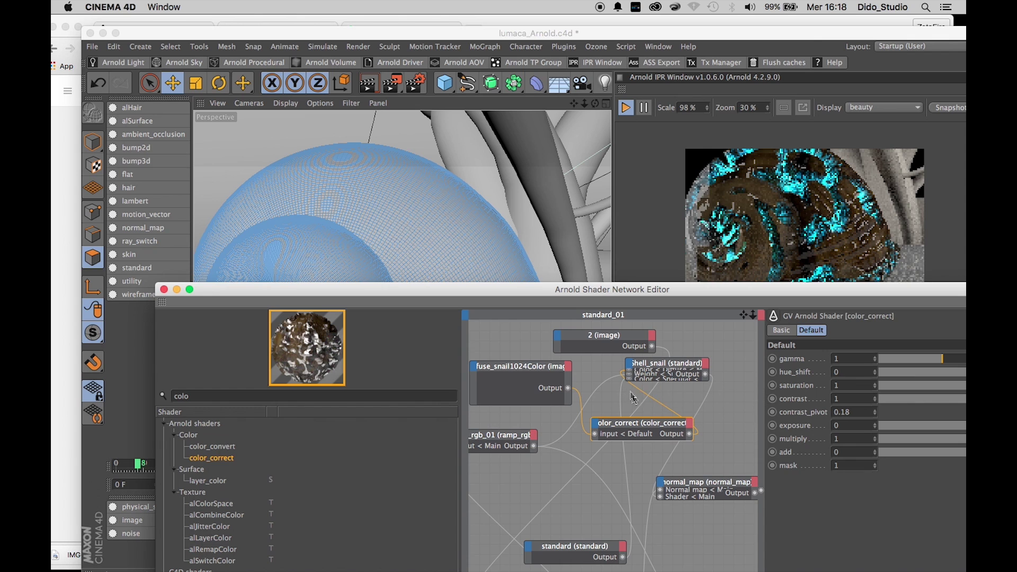
click(899, 359)
mouse_move(908, 364)
mouse_down()
mouse_move(960, 364)
mouse_move(922, 363)
mouse_up()
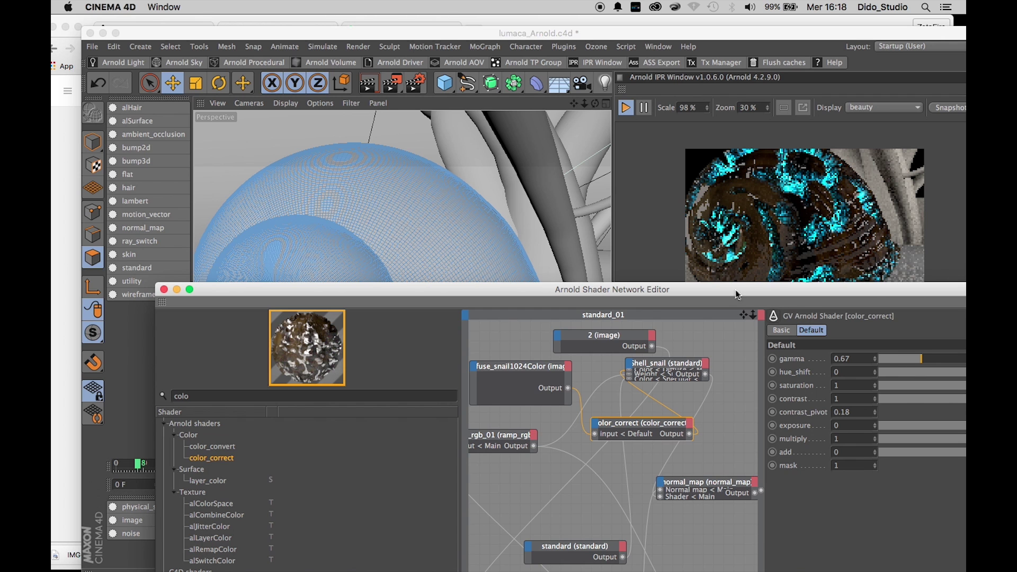
- Set the reflection weight of Shell_snail to 0.03
drag(738, 295, 531, 140)
click(454, 207)
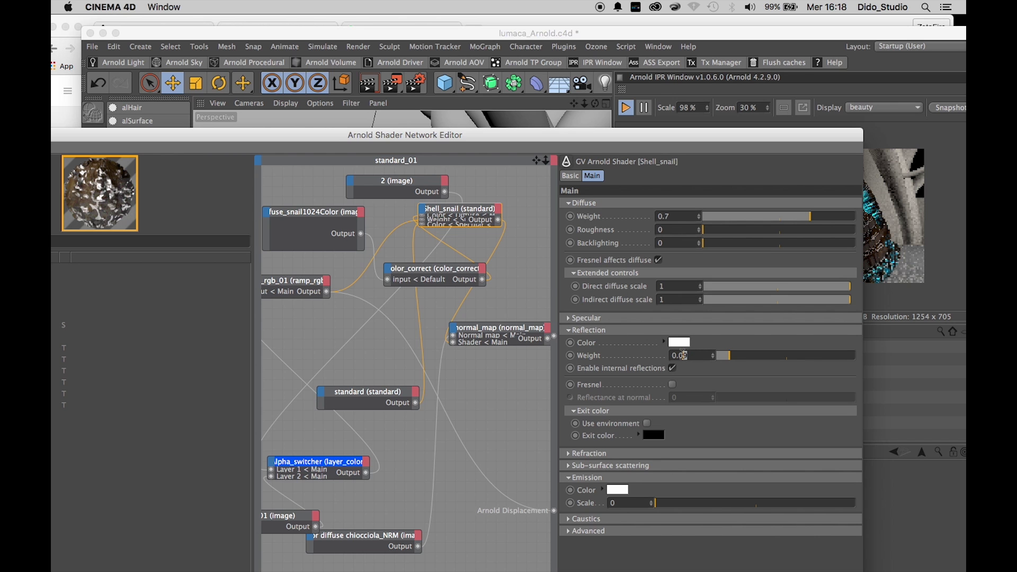
drag(674, 136, 619, 147)
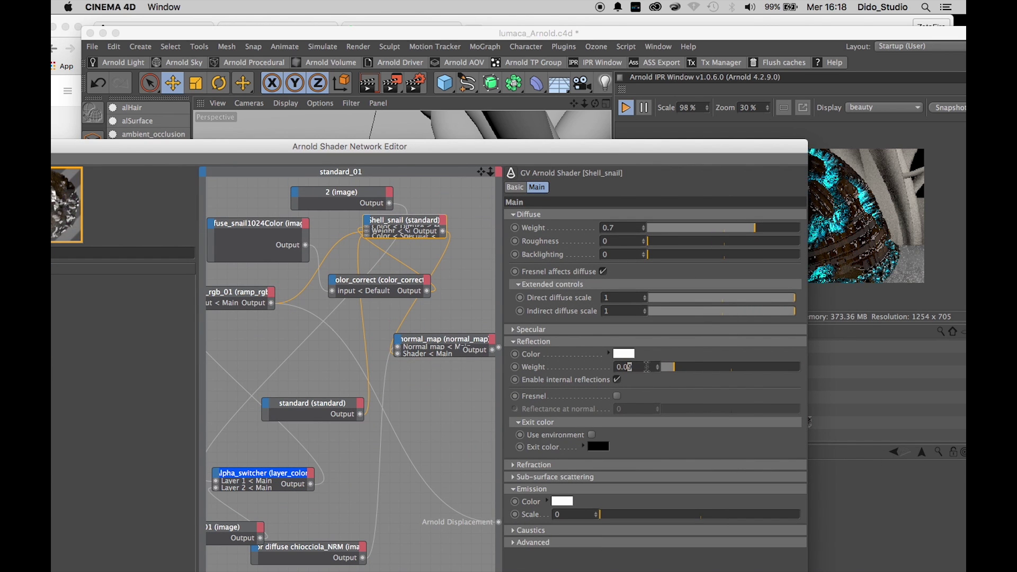
text(3)
key(Return)
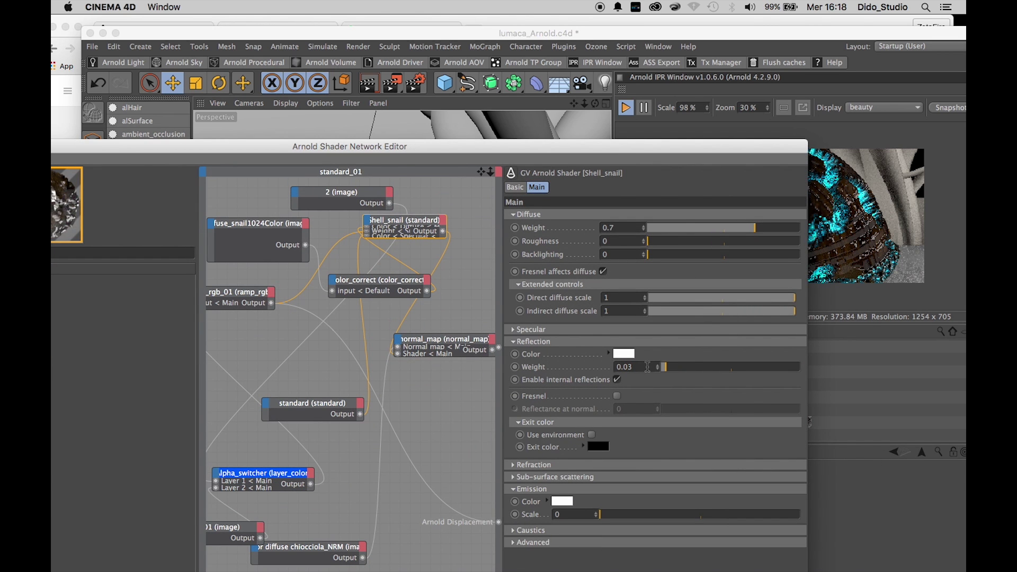
- Set the displacement height in snail shell.2's Arnold Parameters tag to 0.5 cm and the IPR zoom to 23 %
drag(657, 149, 429, 63)
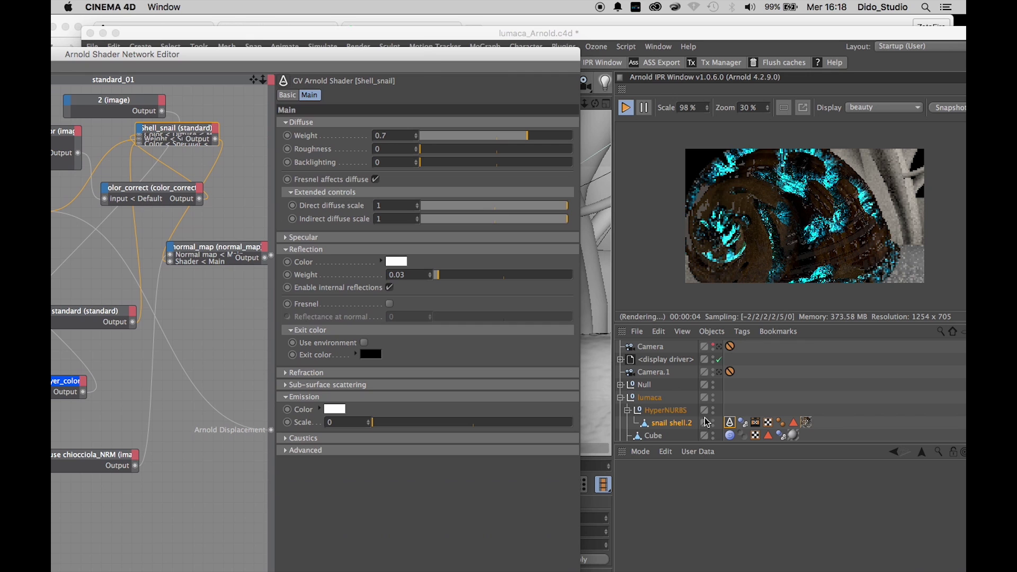
click(735, 423)
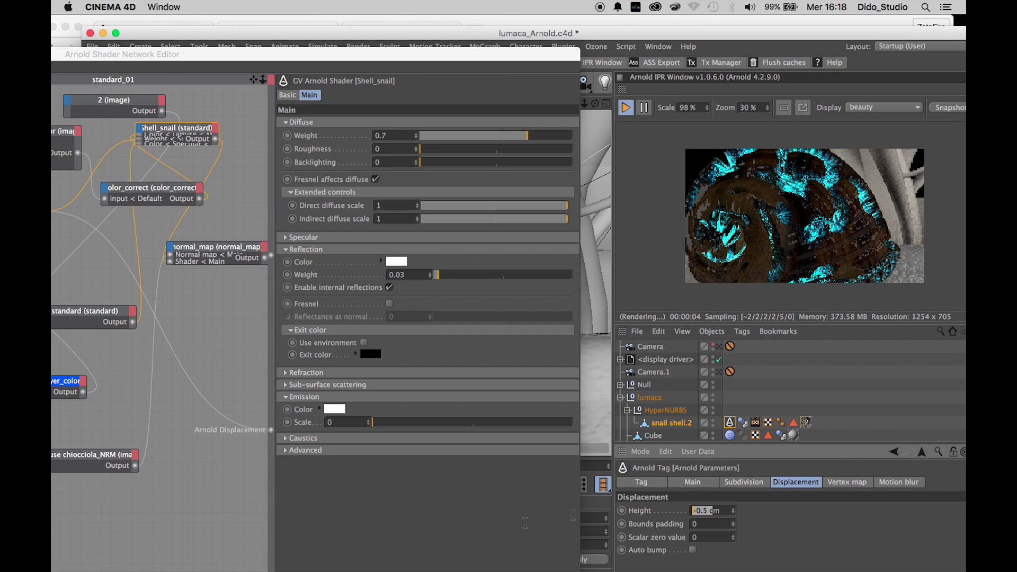
double_click(698, 510)
text(0.5)
key(Return)
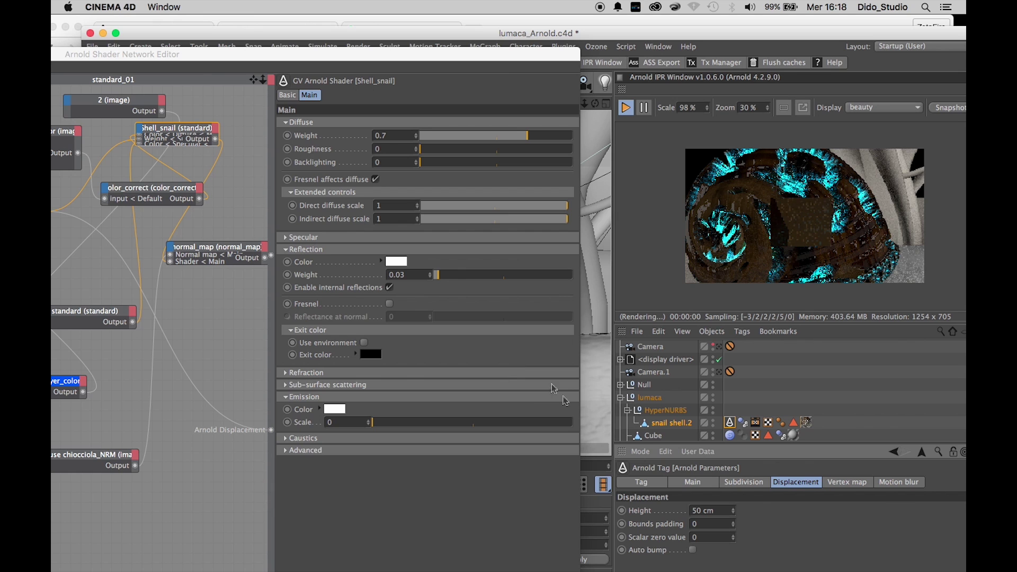
text(0.5)
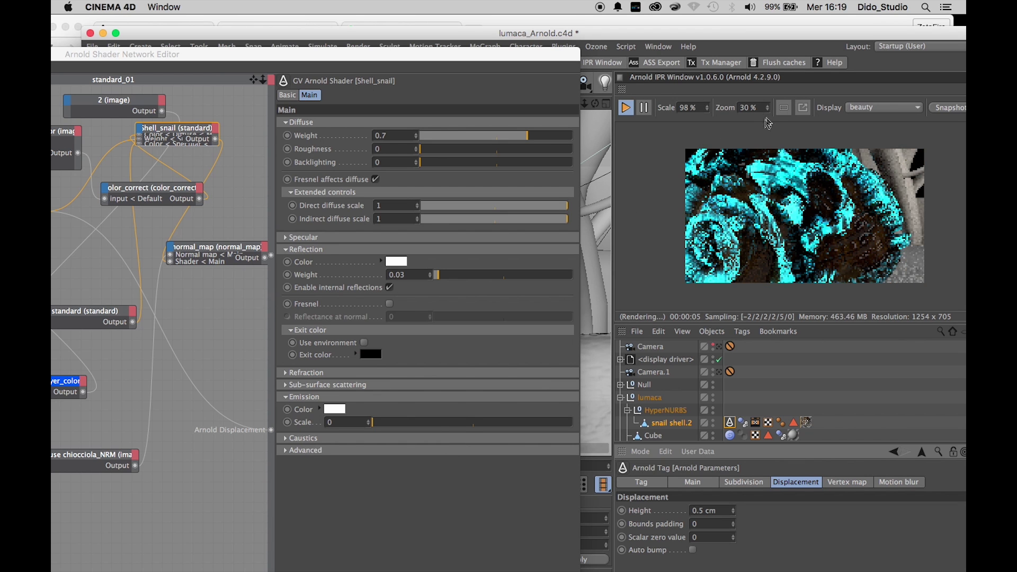
drag(768, 109, 770, 115)
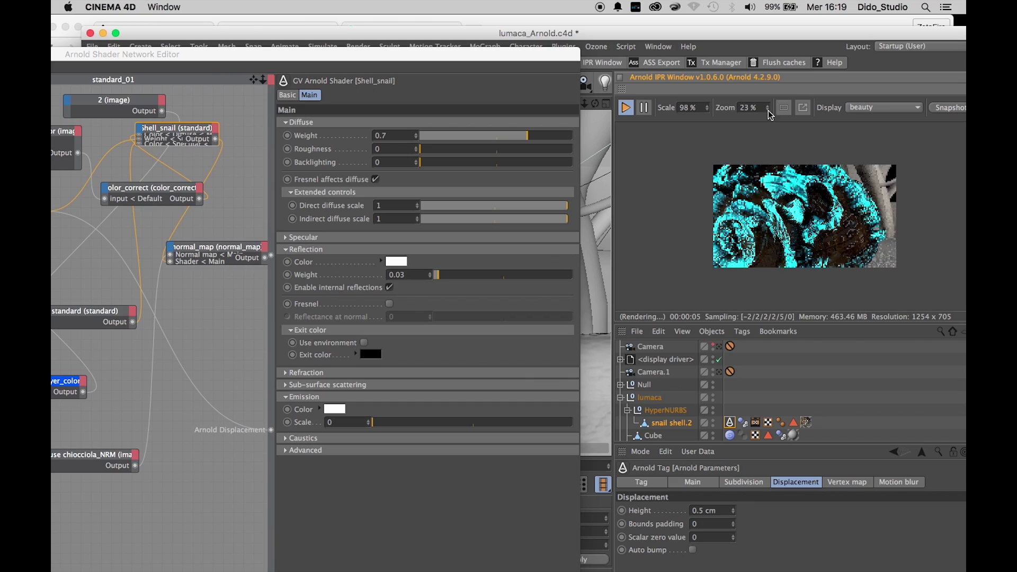
- Set Alpha_switcher's Layer 1 alpha to 0.52 and Layer 2 alpha to 0.32, and uncover the IPR render
drag(510, 55, 695, 501)
drag(613, 503, 813, 23)
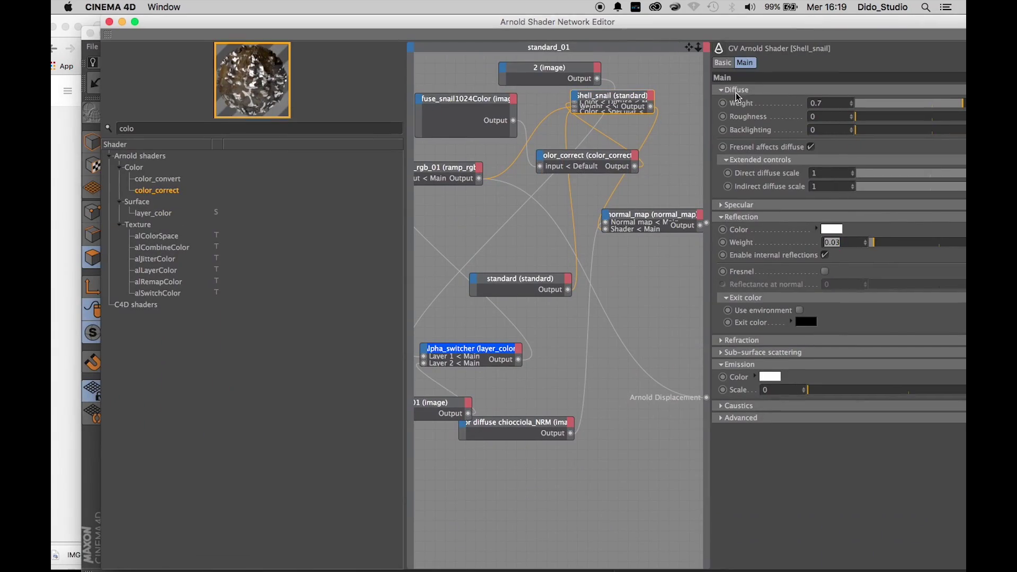
click(466, 355)
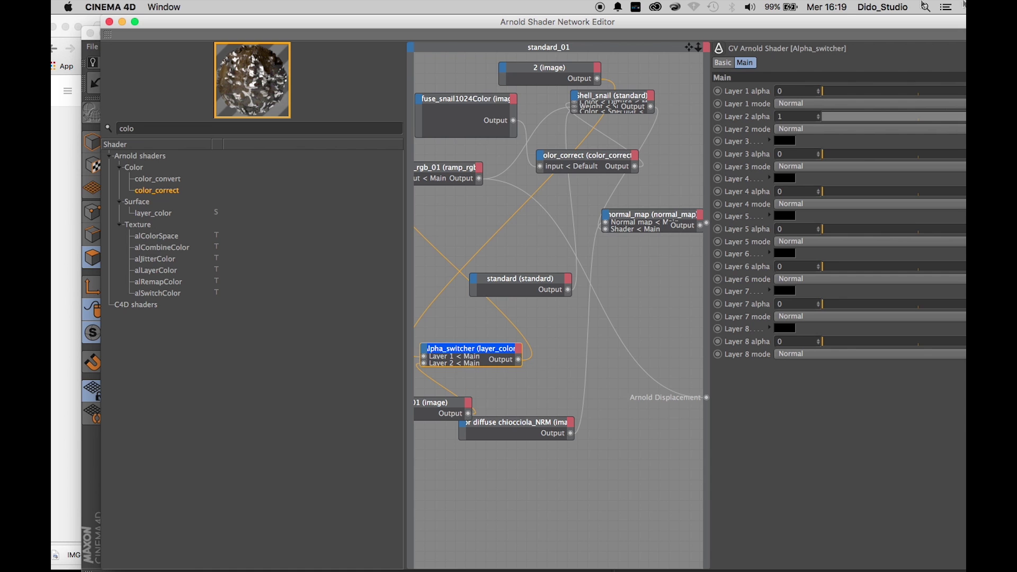
click(922, 93)
click(885, 116)
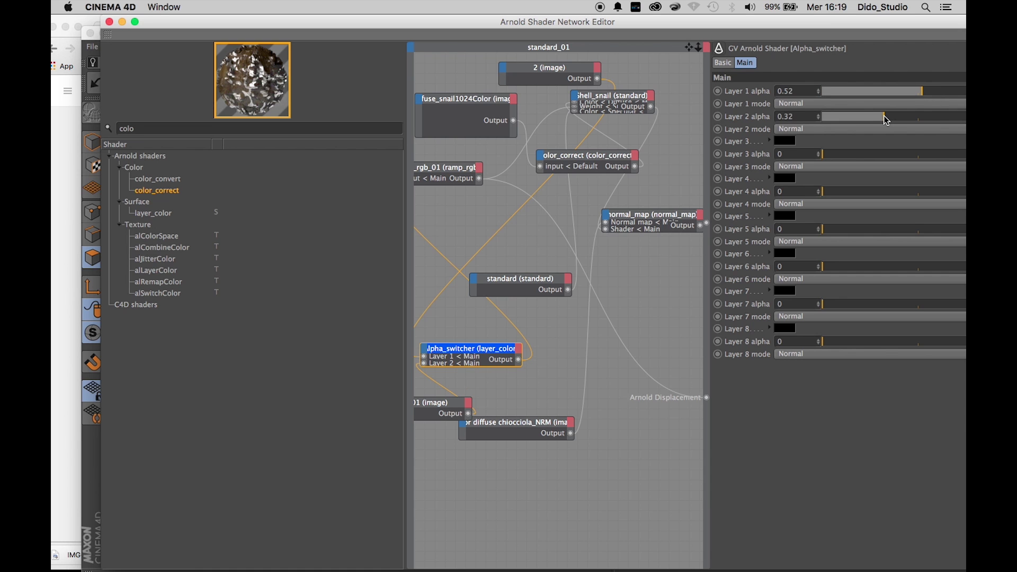
drag(830, 26, 469, 307)
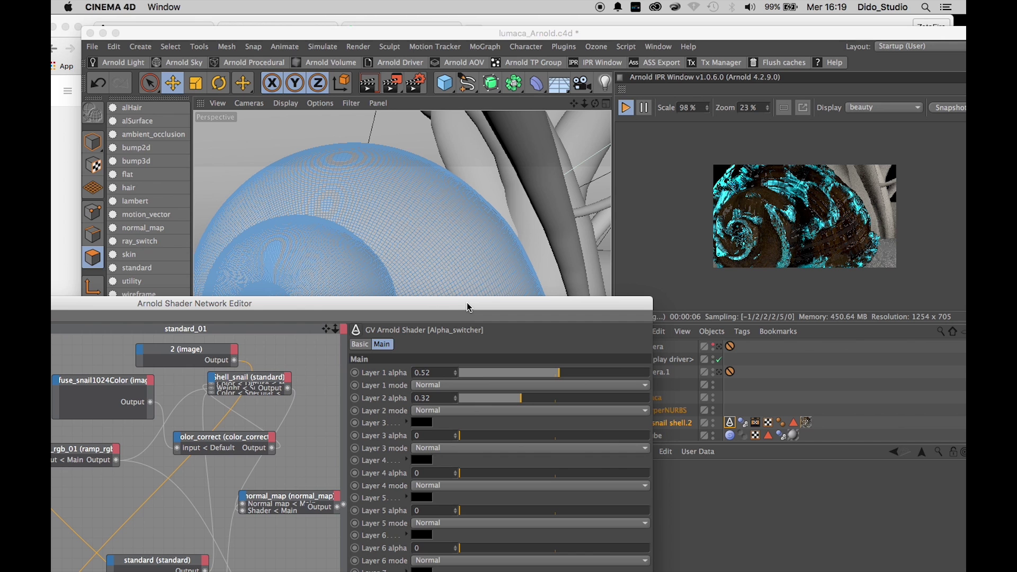
- Set Alpha_switcher's Layer 2 alpha to 0 and Layer 1 alpha to 1, and check the shell in the IPR render
drag(467, 304, 602, 63)
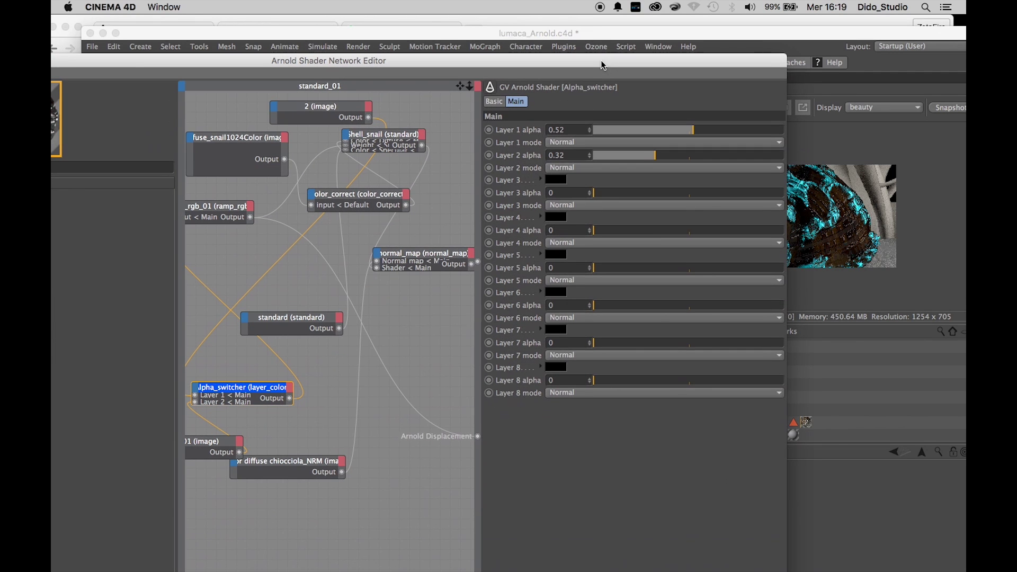
drag(629, 155, 488, 176)
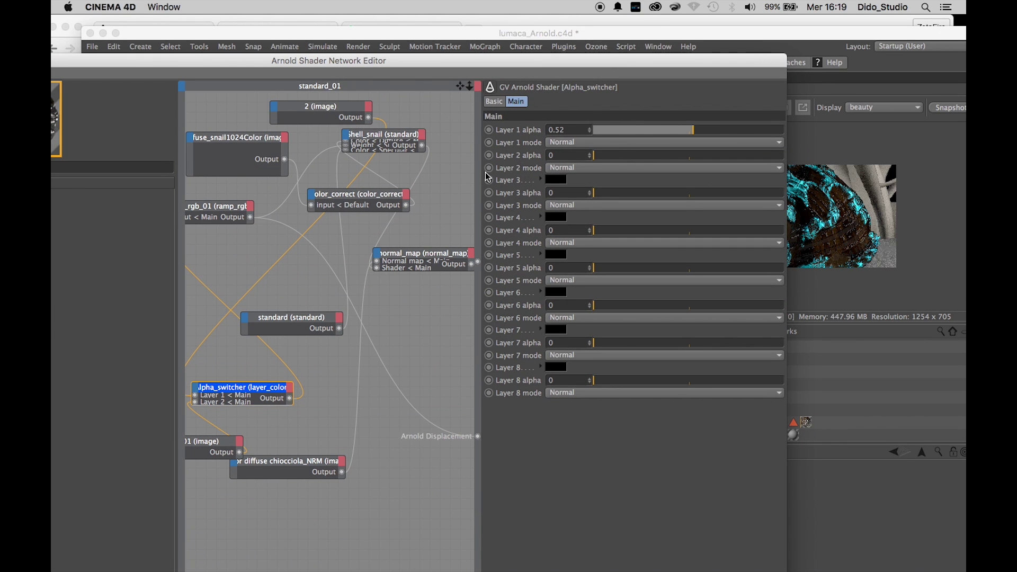
drag(740, 132, 888, 138)
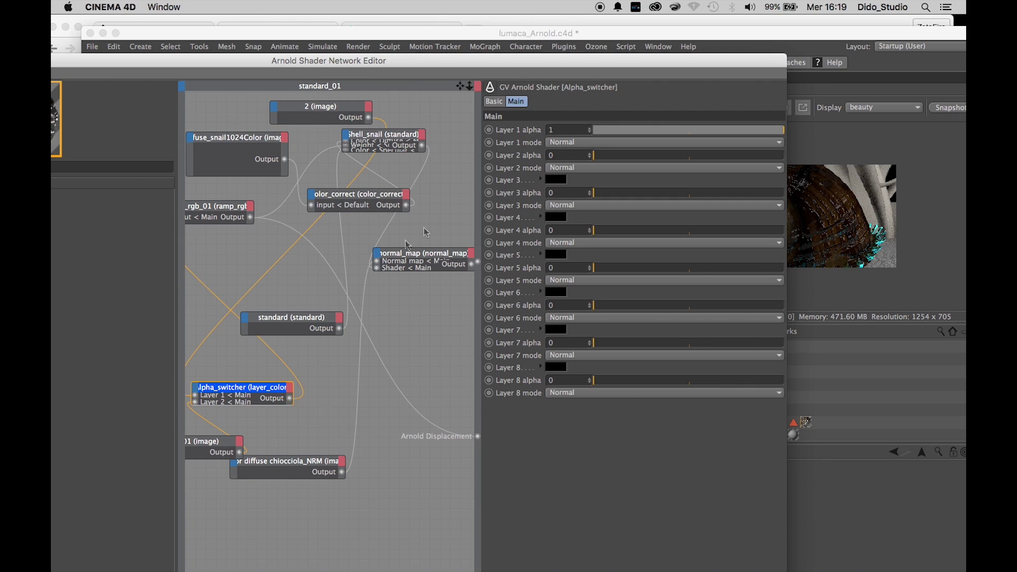
drag(592, 68, 698, 383)
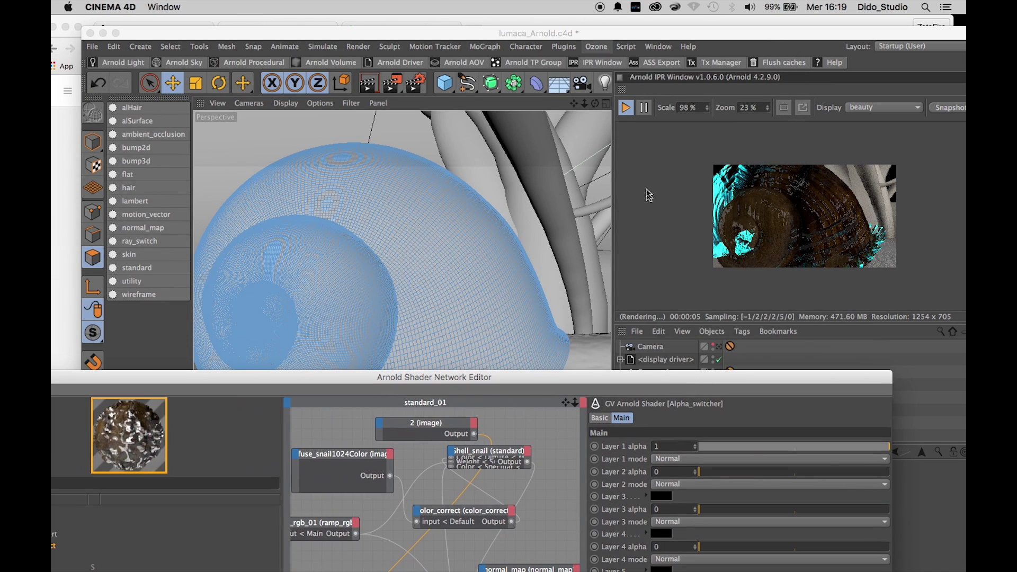
drag(585, 109, 563, 236)
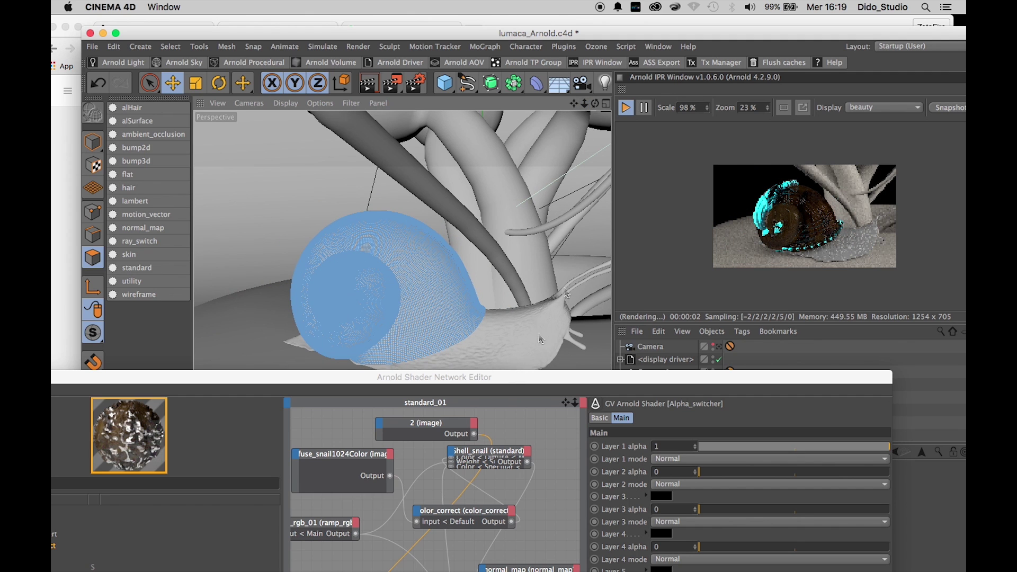
mouse_move(597, 107)
mouse_down()
mouse_move(556, 127)
mouse_move(597, 107)
mouse_up()
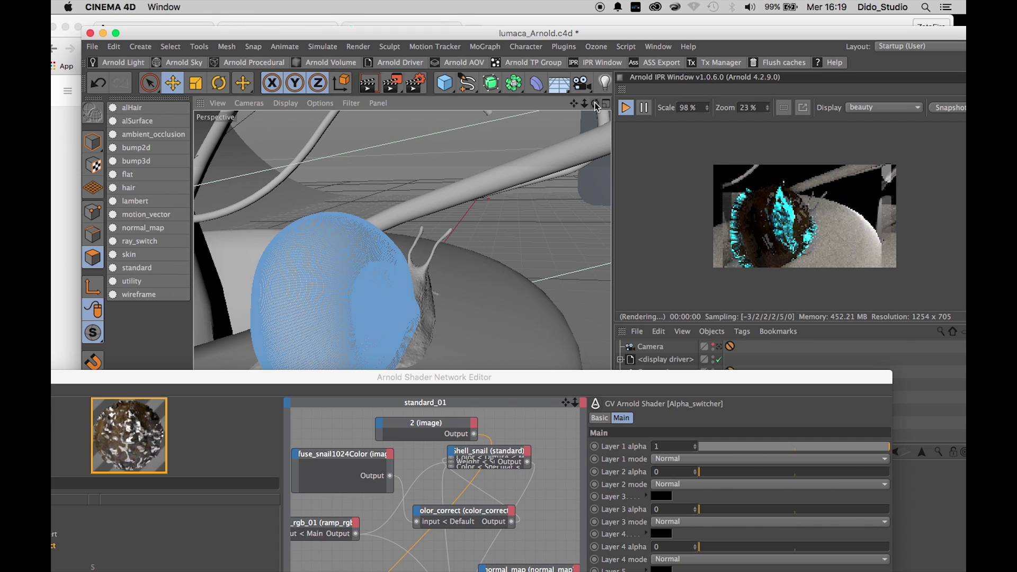
- Set Scale U and Scale V to 20 in the UV coordinates of the image shader 2, and uncover the IPR render
drag(554, 380, 500, 78)
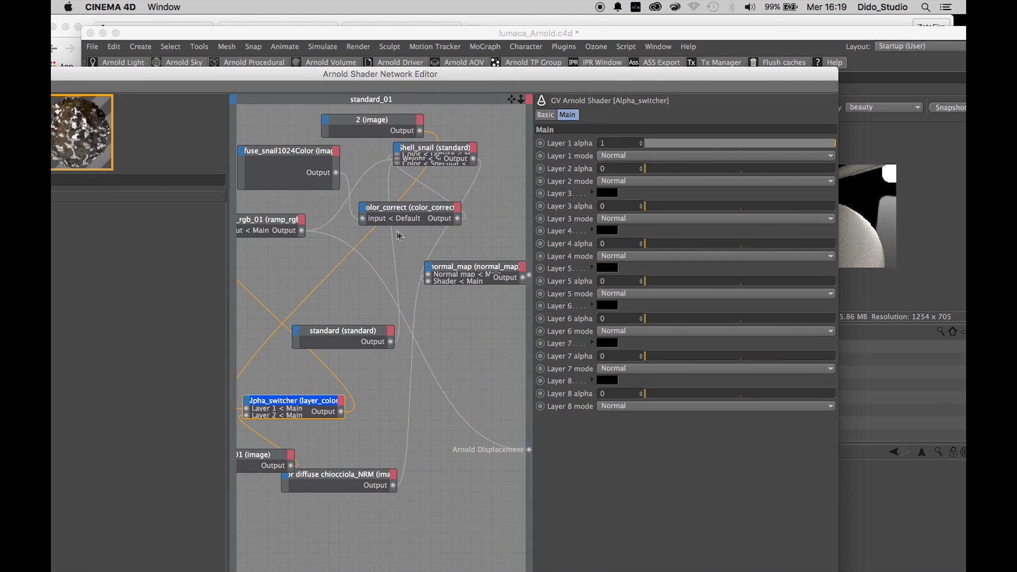
click(379, 126)
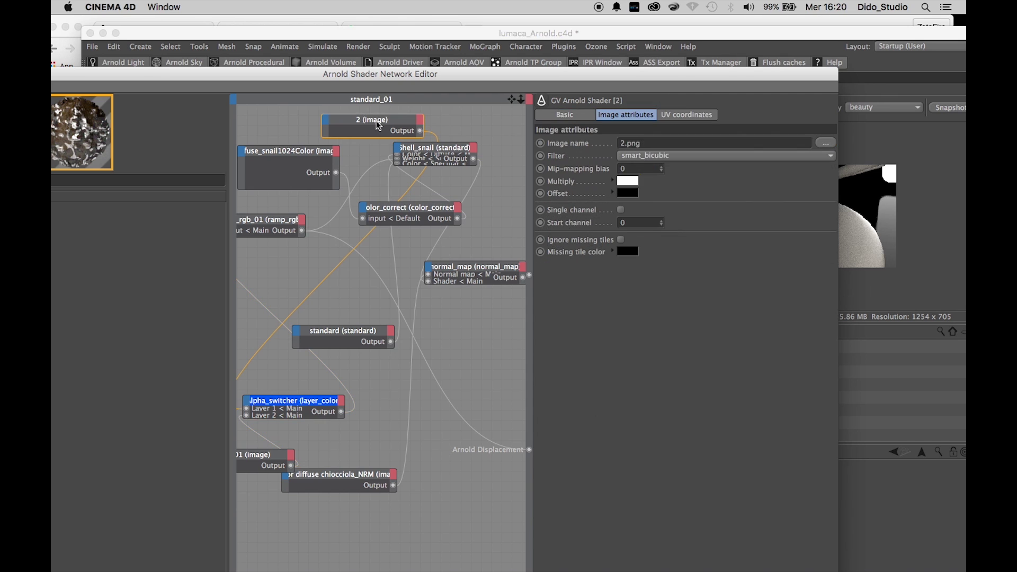
click(687, 114)
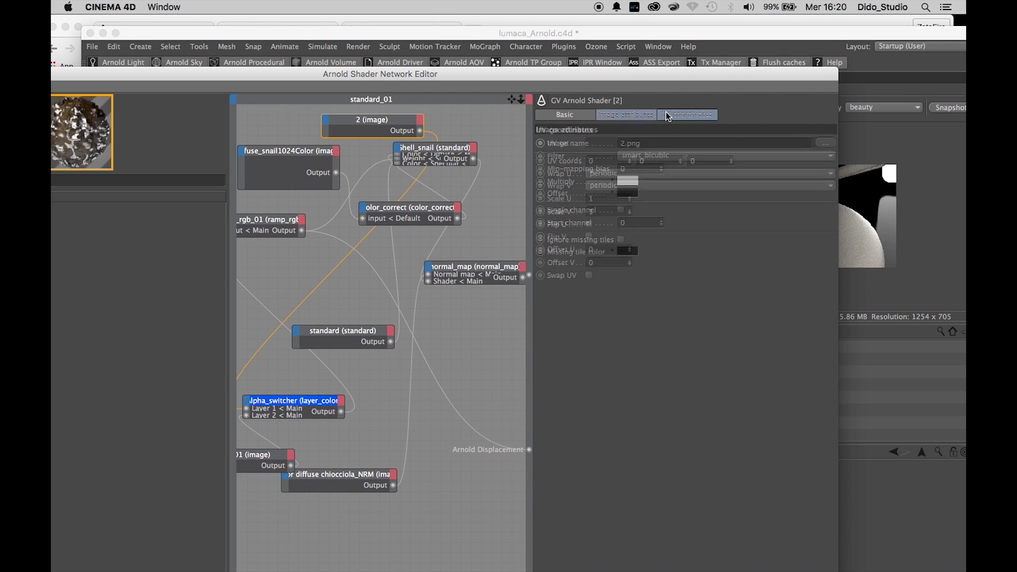
key(Return)
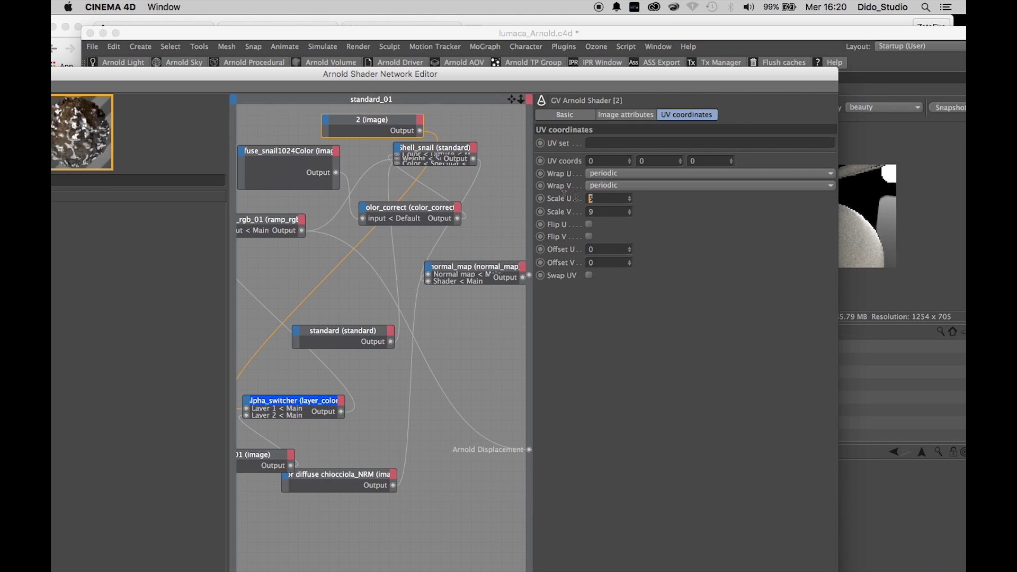
drag(641, 77, 622, 137)
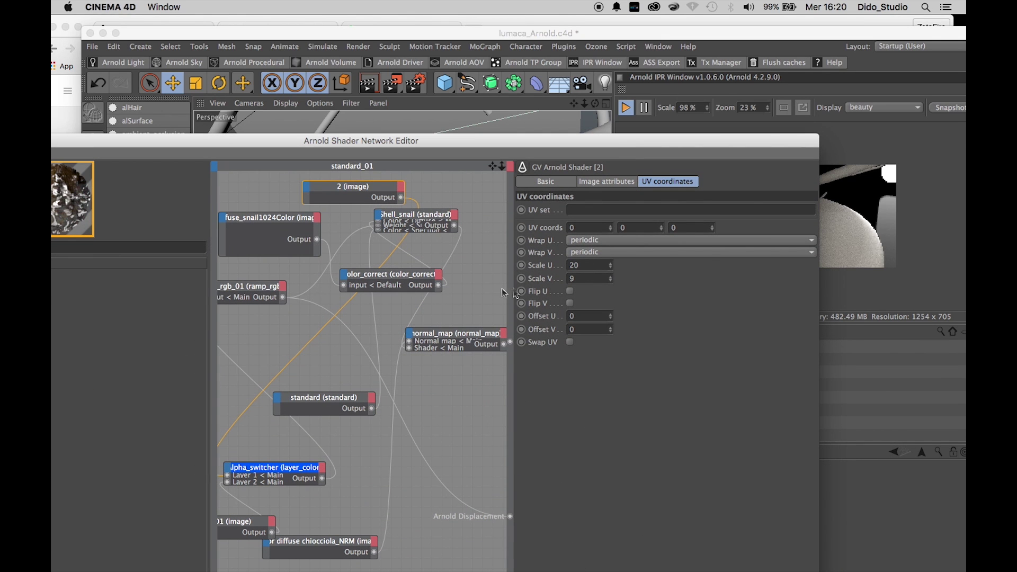
key(Tab)
text(20)
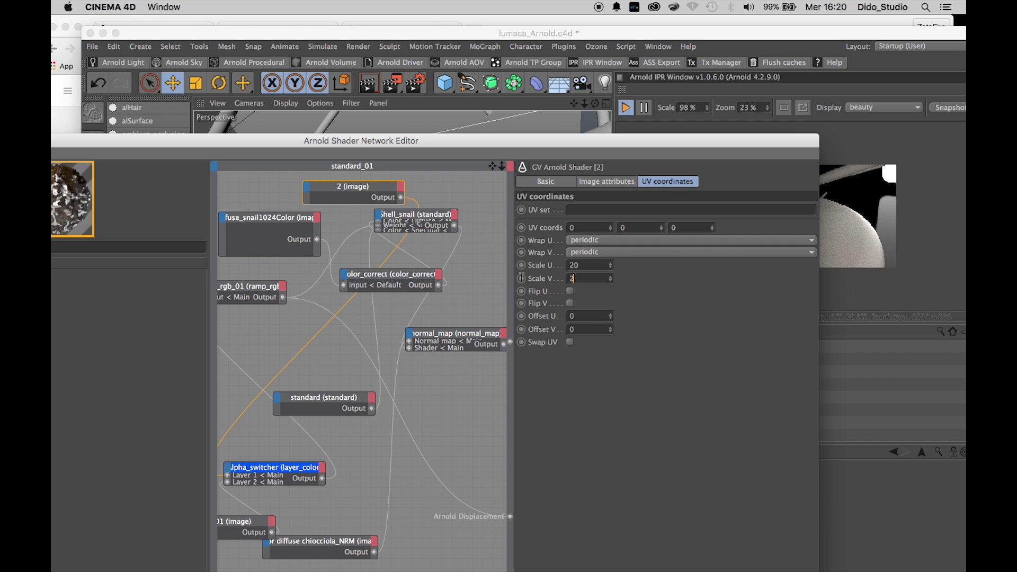
drag(578, 136, 398, 441)
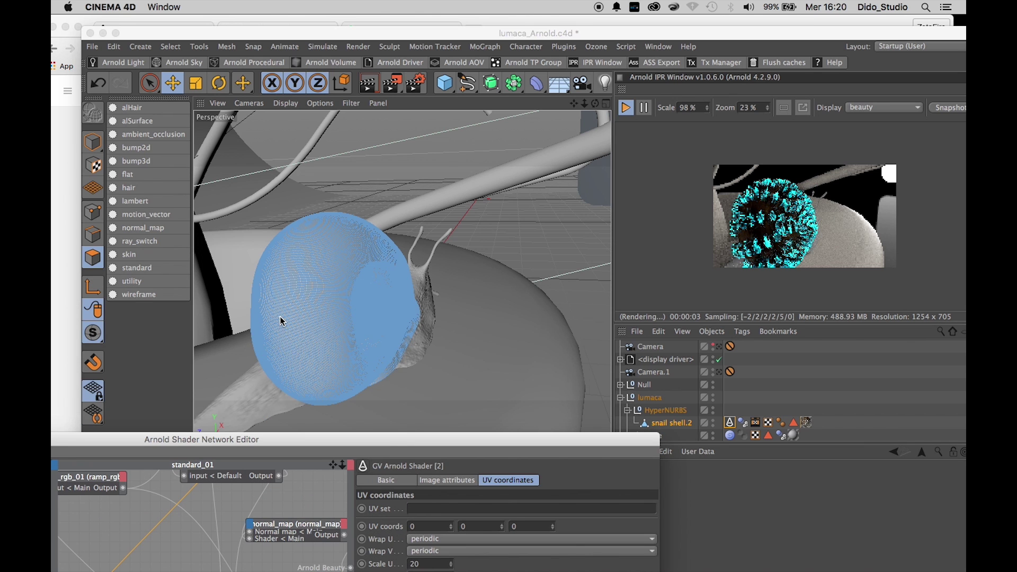
- Set the displacement height in snail shell.2's Arnold Parameters tag to 0.01 cm
click(282, 321)
scroll(282, 321, up, 10)
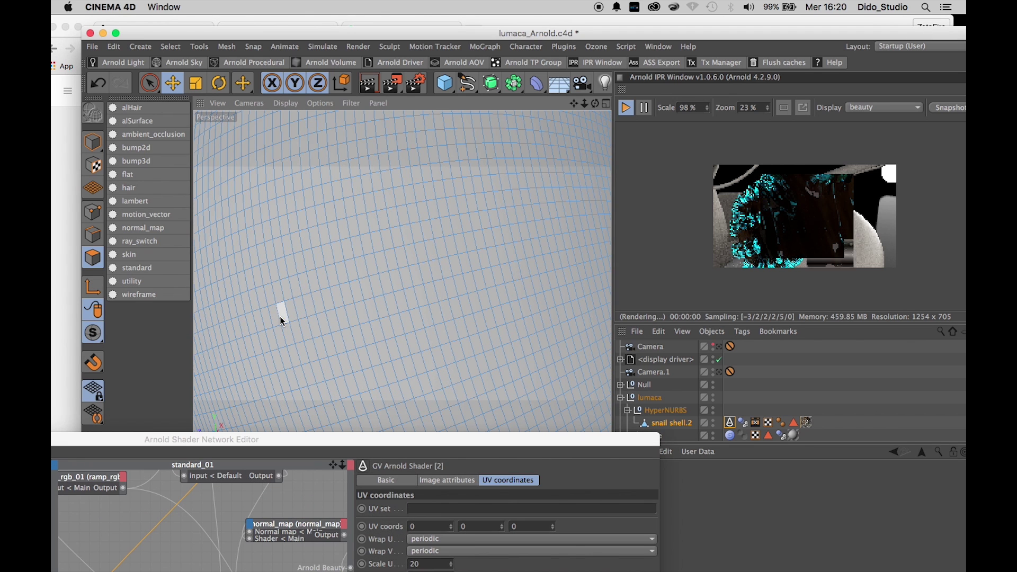
scroll(466, 304, down, 10)
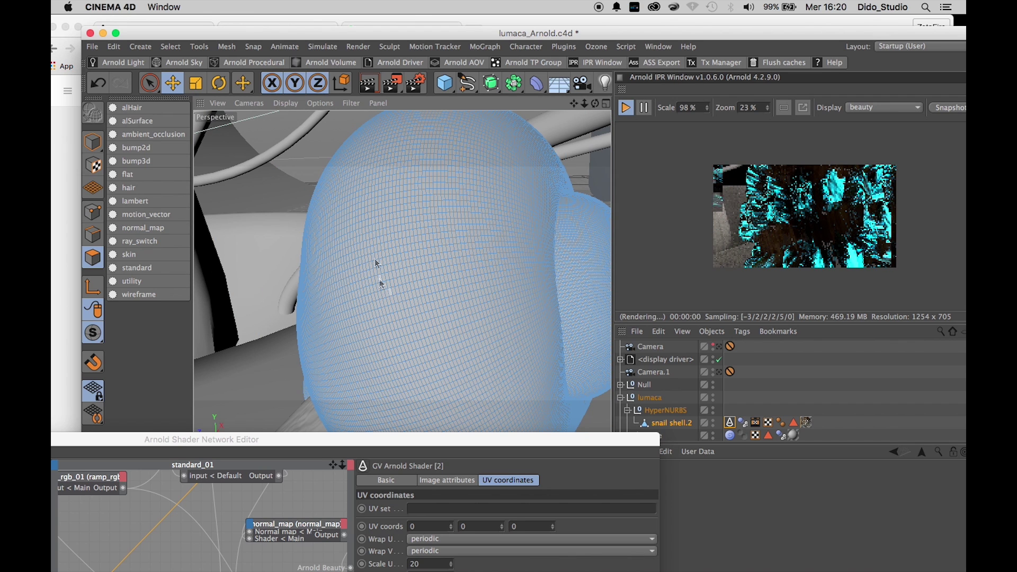
drag(391, 449, 756, 516)
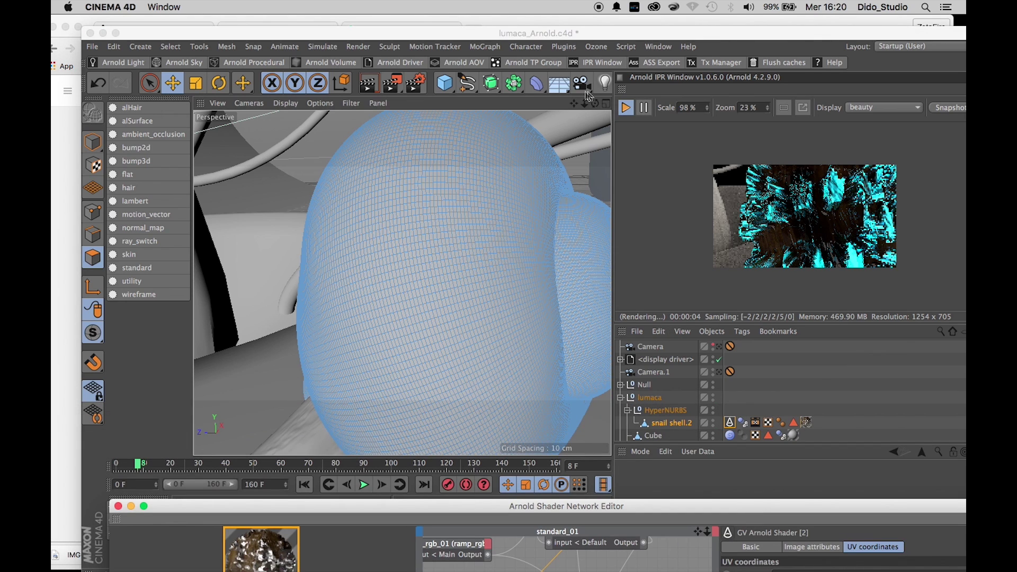
drag(585, 103, 562, 103)
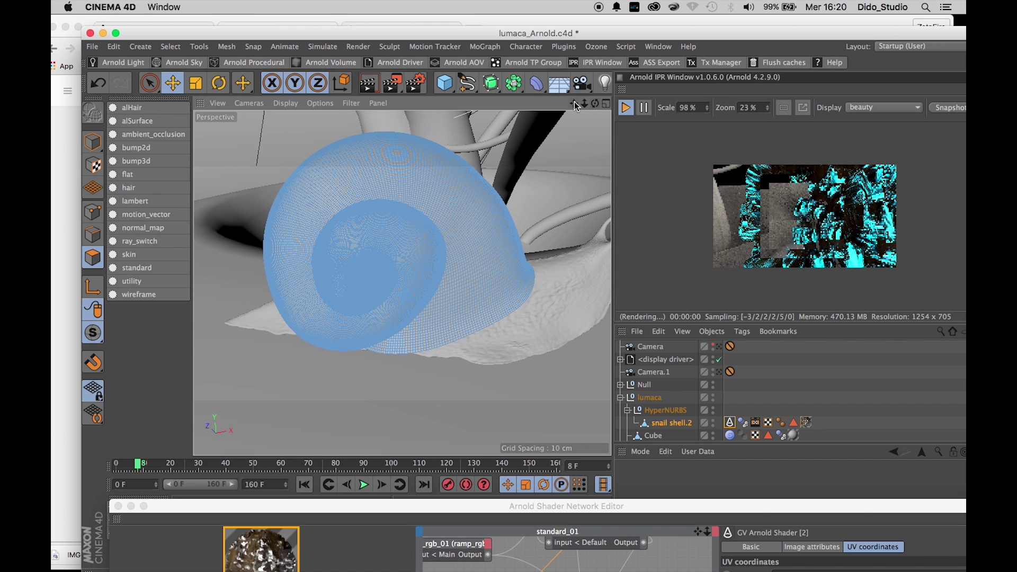
click(731, 423)
drag(747, 505, 319, 323)
click(698, 512)
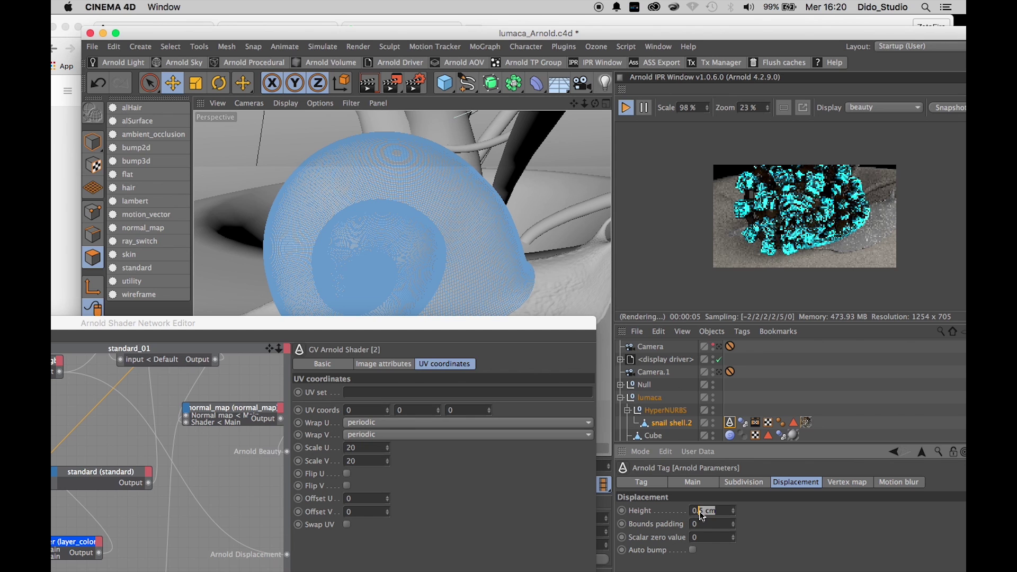
text(01)
key(Return)
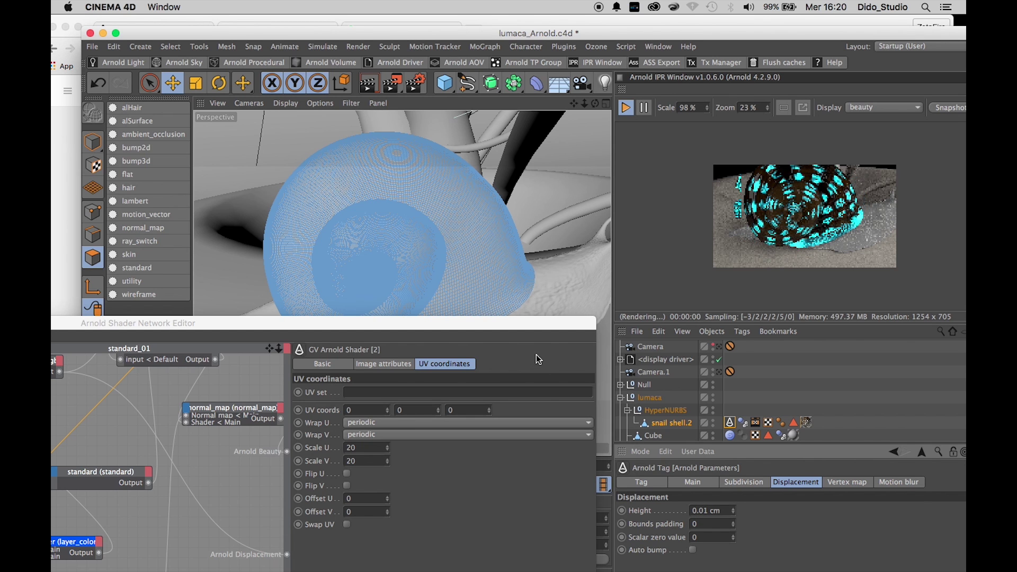
- Examine the shell's tiled pattern up close and from farther away in the IPR render, and close the Arnold Shader Network Editor
drag(487, 329, 616, 460)
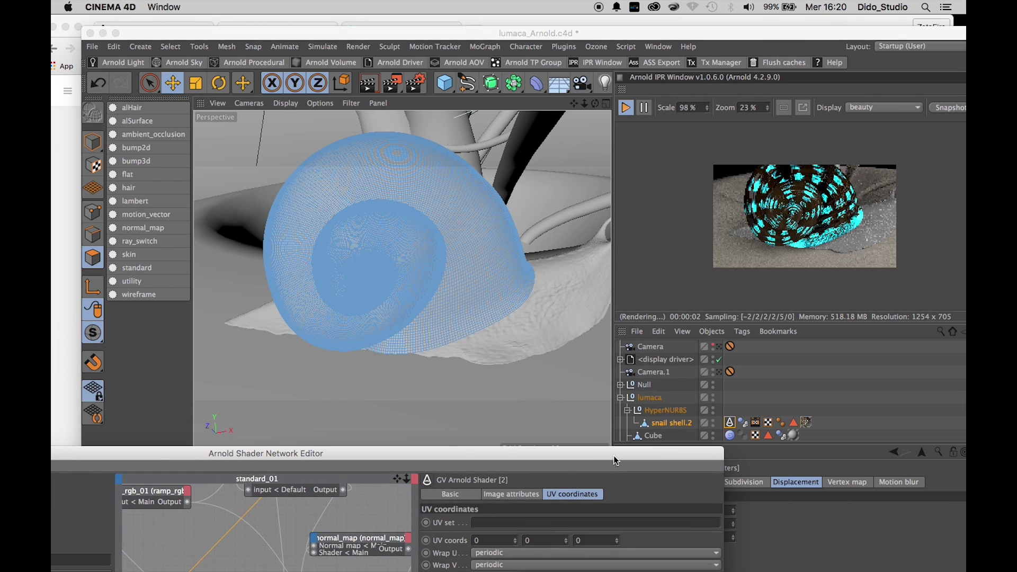
click(345, 214)
scroll(346, 214, up, 5)
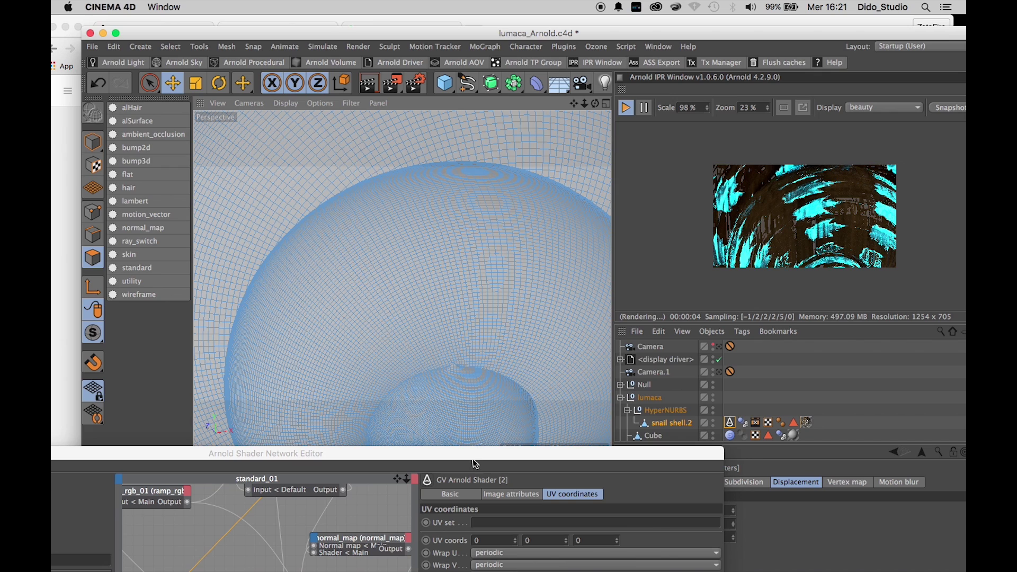
drag(588, 102, 589, 103)
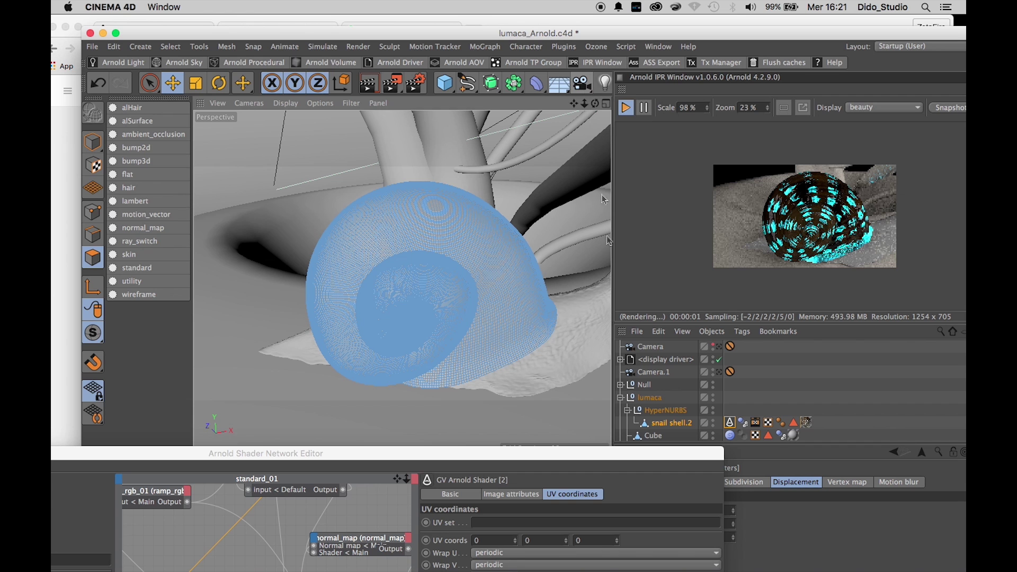
drag(626, 453, 965, 349)
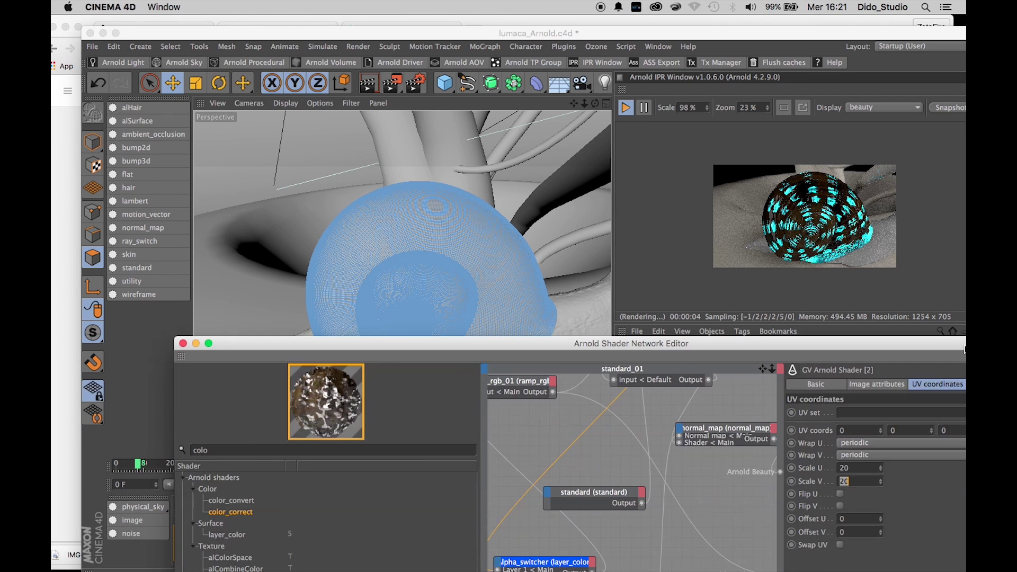
click(183, 343)
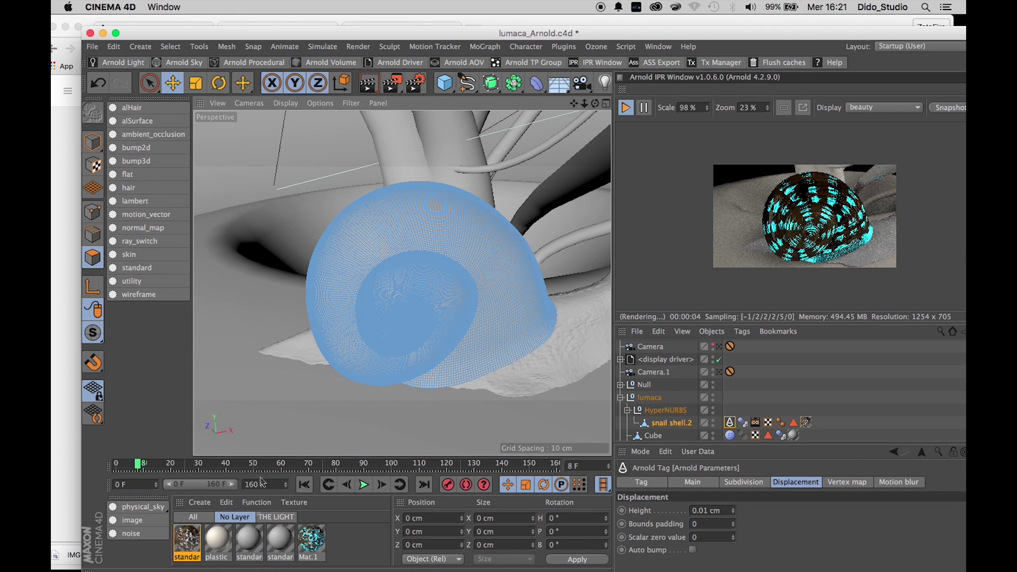
- Replace the standard_01 texture tags on snail shell.2 with the Mat.1 material, and stop the IPR render
drag(181, 560, 410, 258)
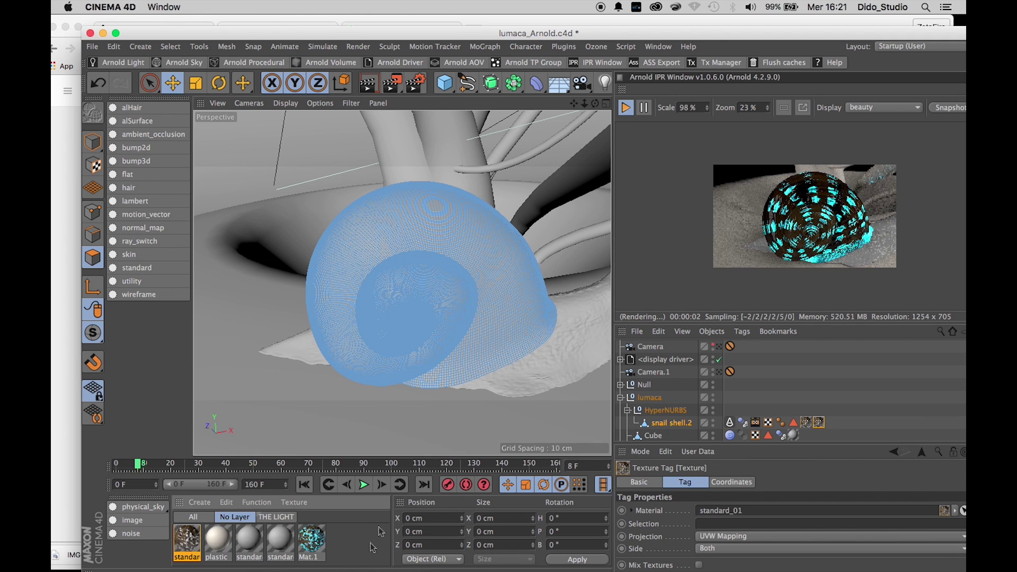
drag(819, 422, 804, 425)
key(Delete)
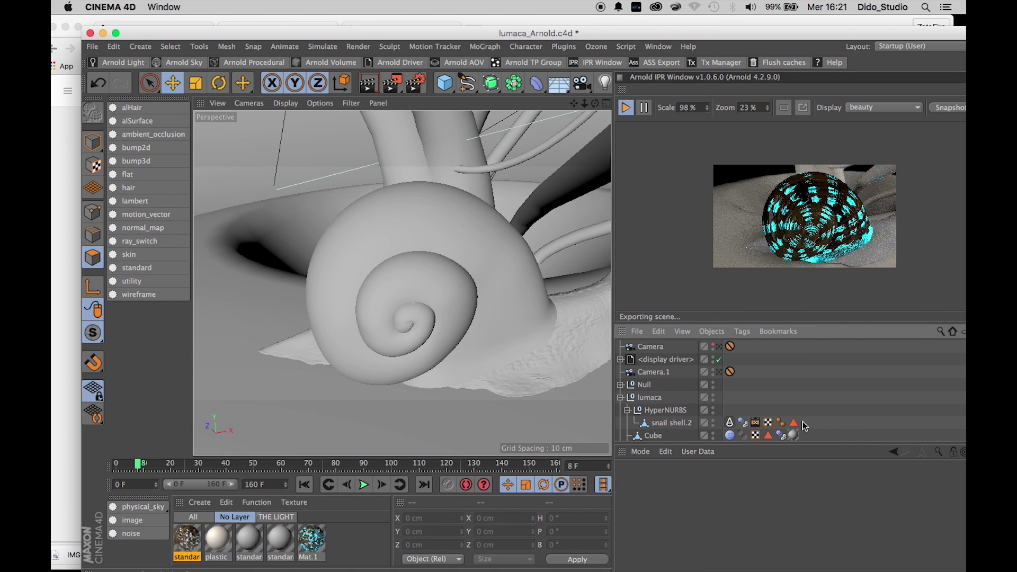
drag(311, 543, 404, 281)
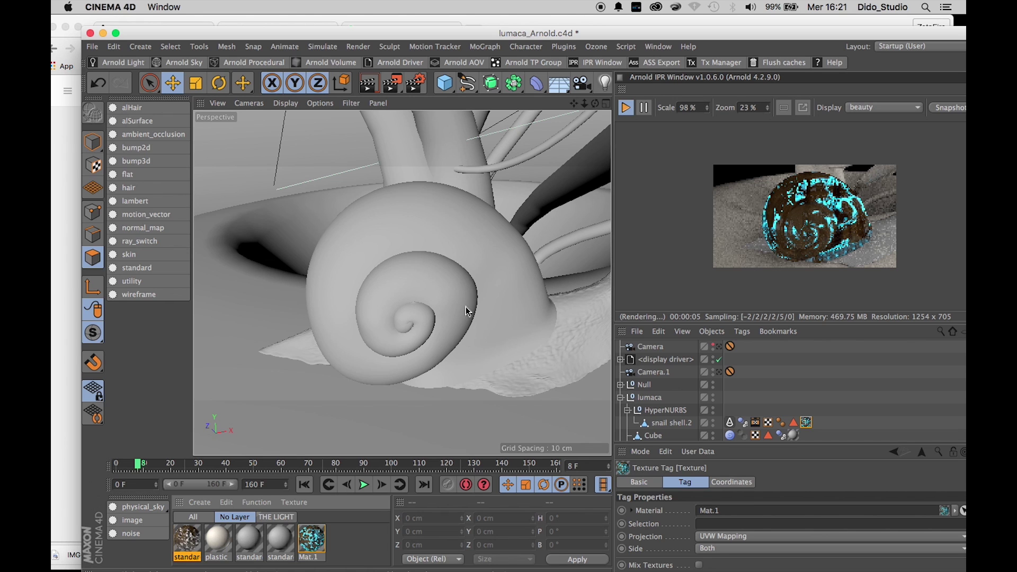
click(625, 109)
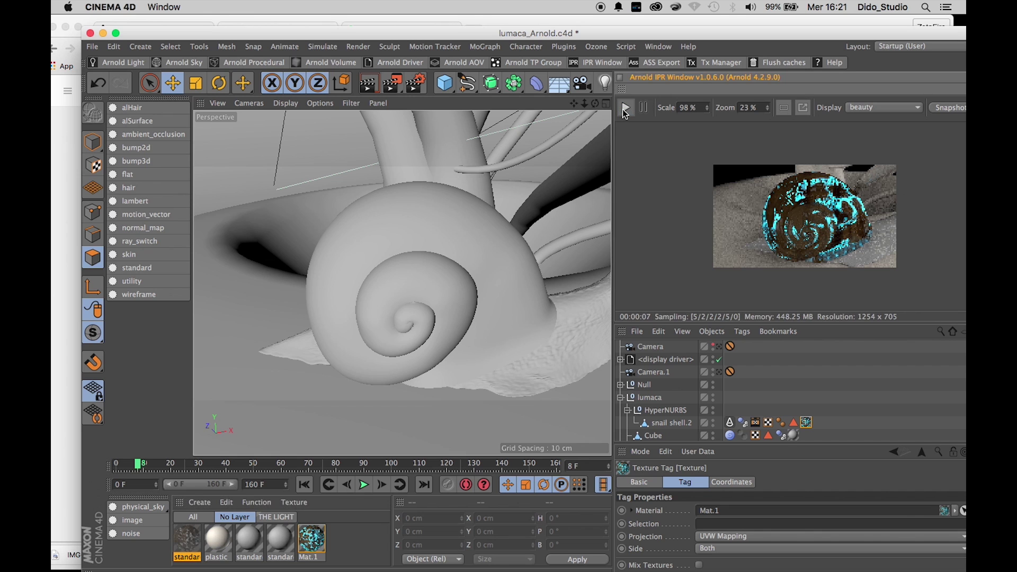
- Review the full snail render in the Picture Viewer and close the viewer
mouse_move(664, 567)
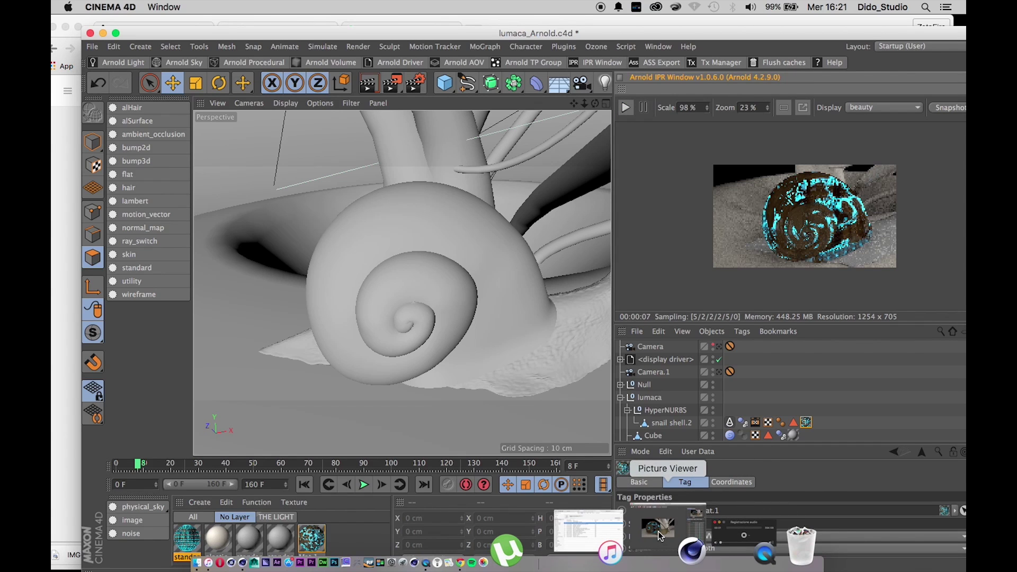
click(658, 527)
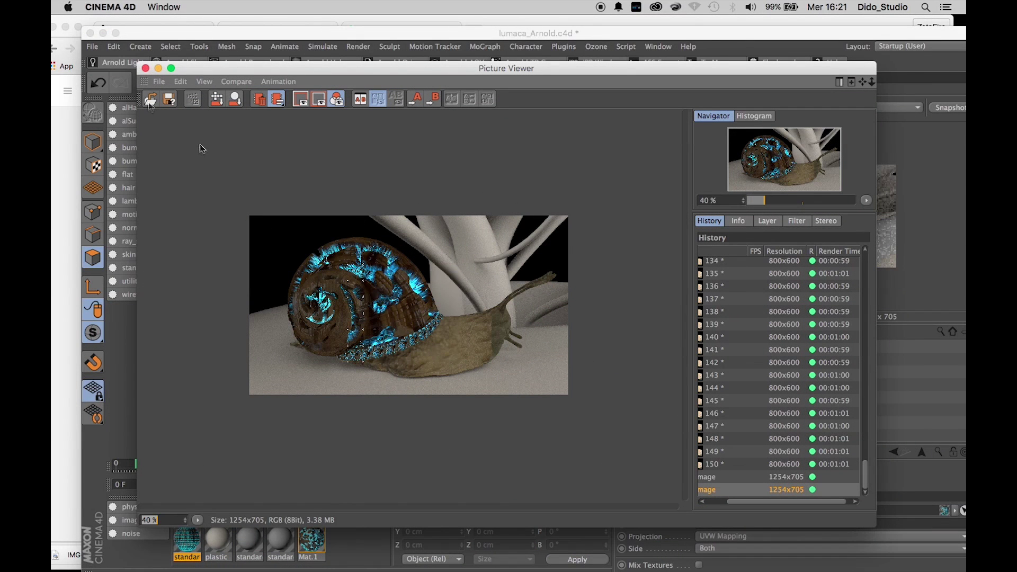
click(145, 69)
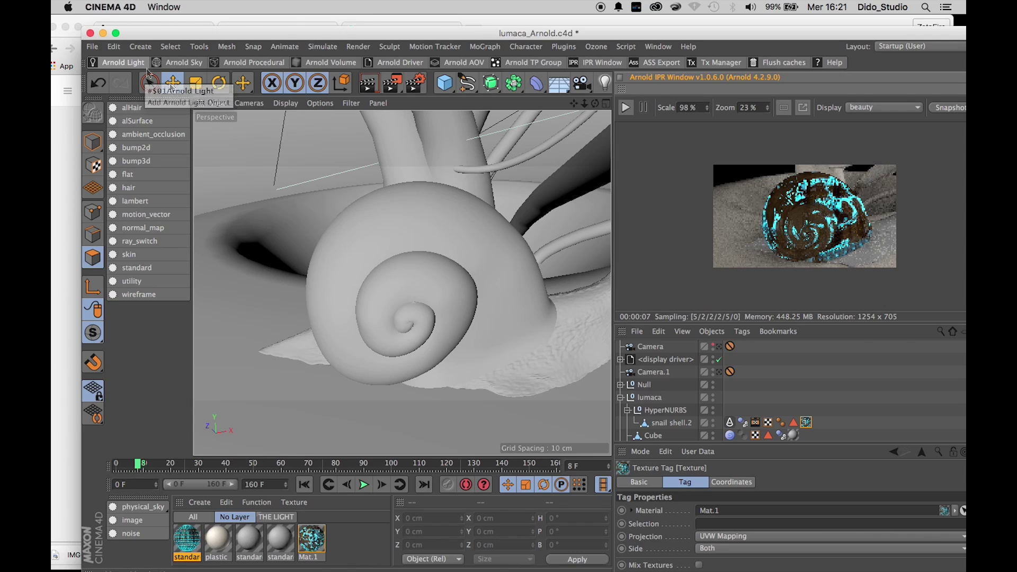